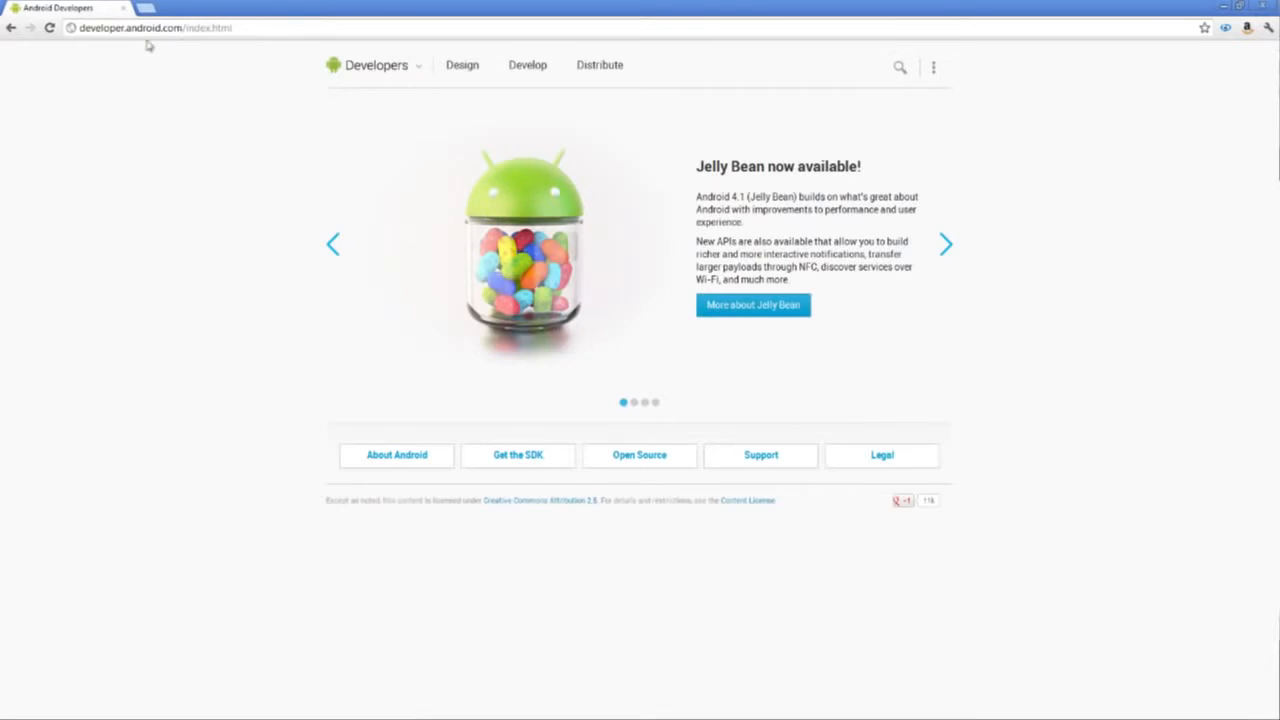
Step: Open the Installing the SDK guide in the download section of the Android Developer Tools documentation
click(419, 67)
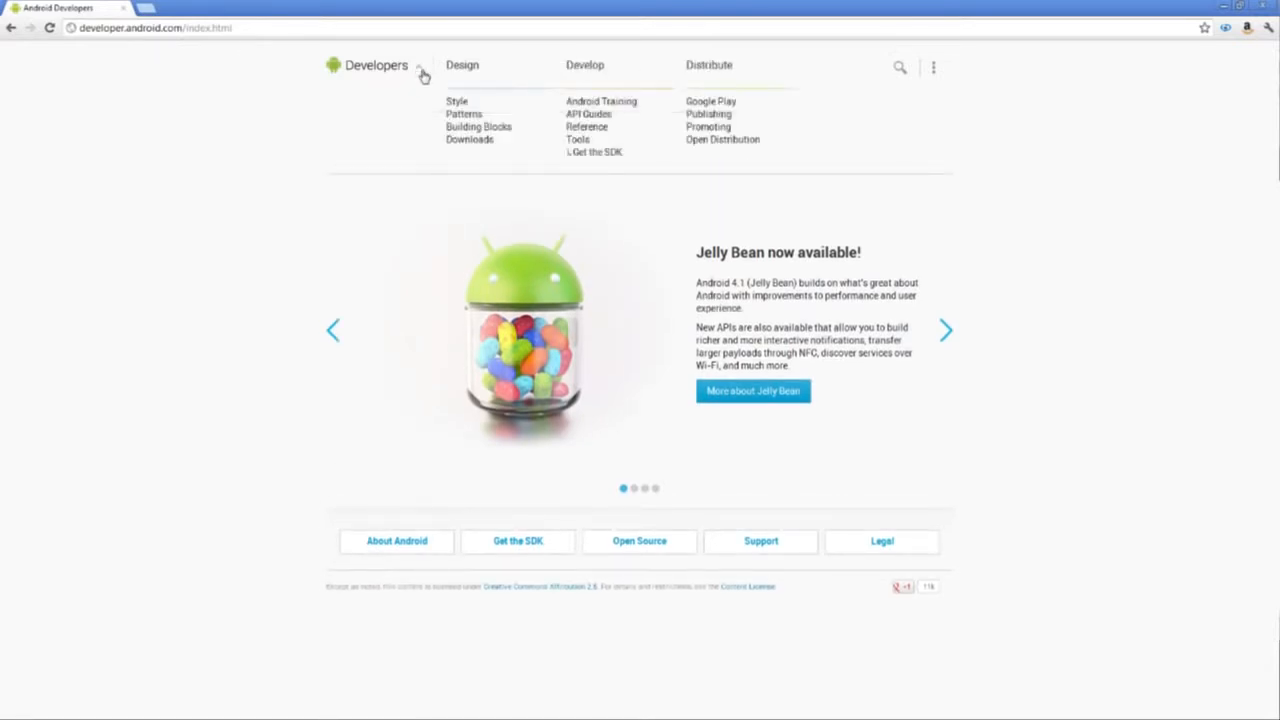
click(580, 143)
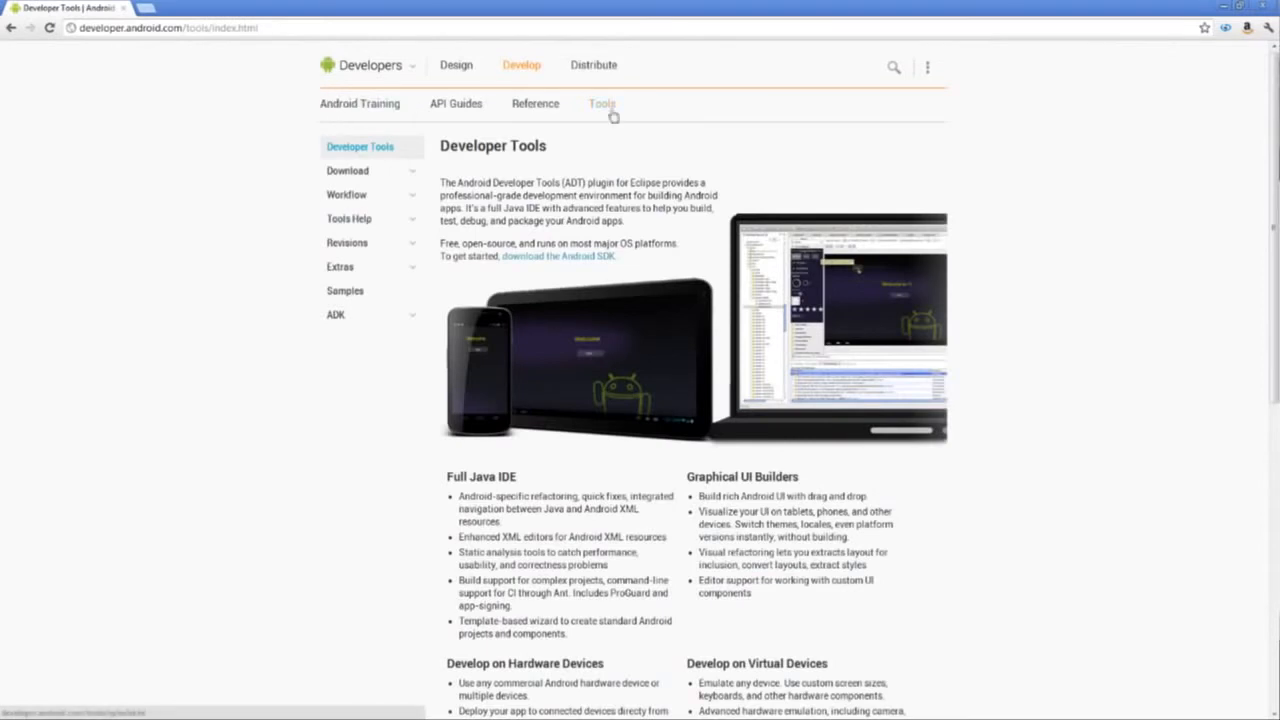
click(363, 176)
click(359, 203)
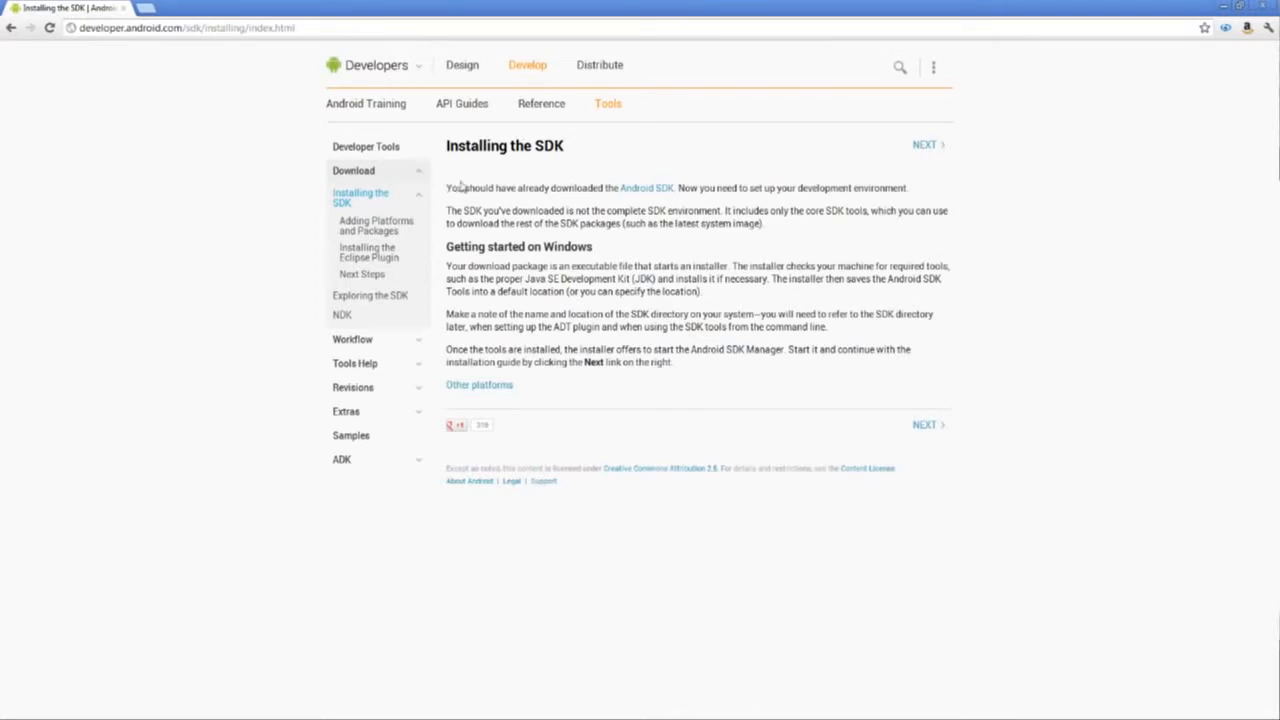
Step: Look through the SDK installation subpages on adding platforms and packages, installing the Eclipse plugin and next steps
click(385, 233)
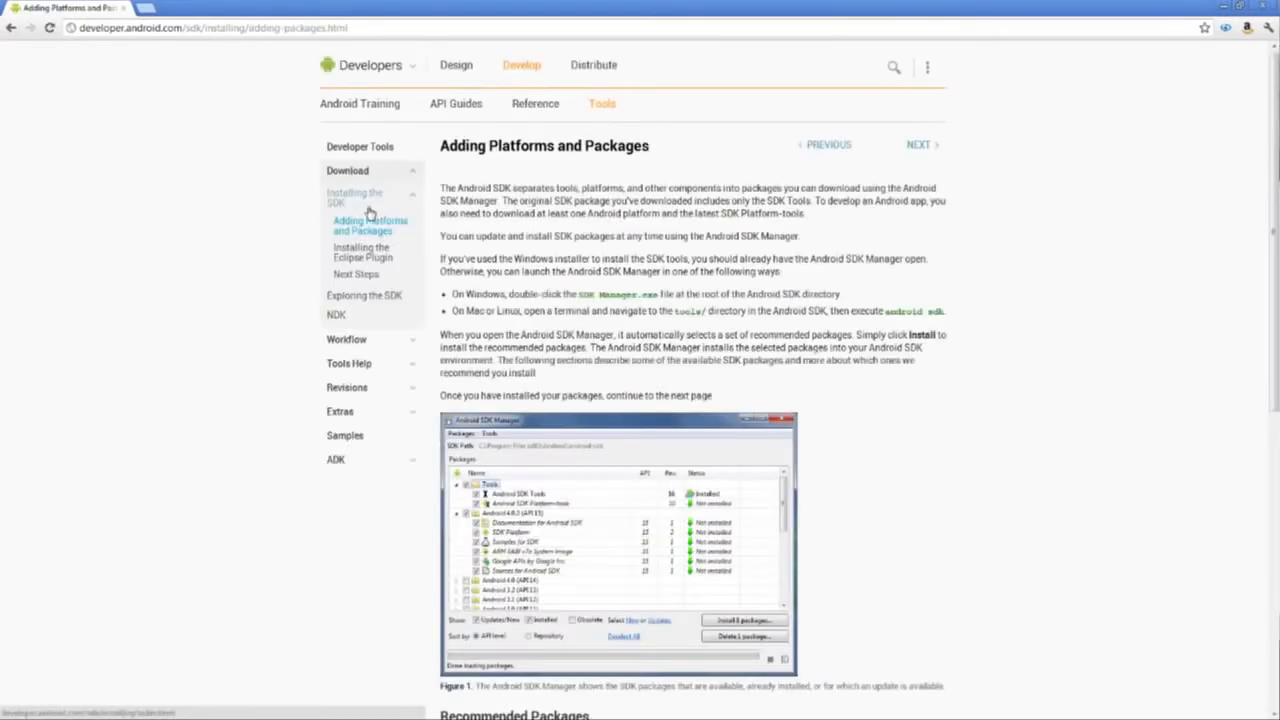
click(362, 252)
click(362, 284)
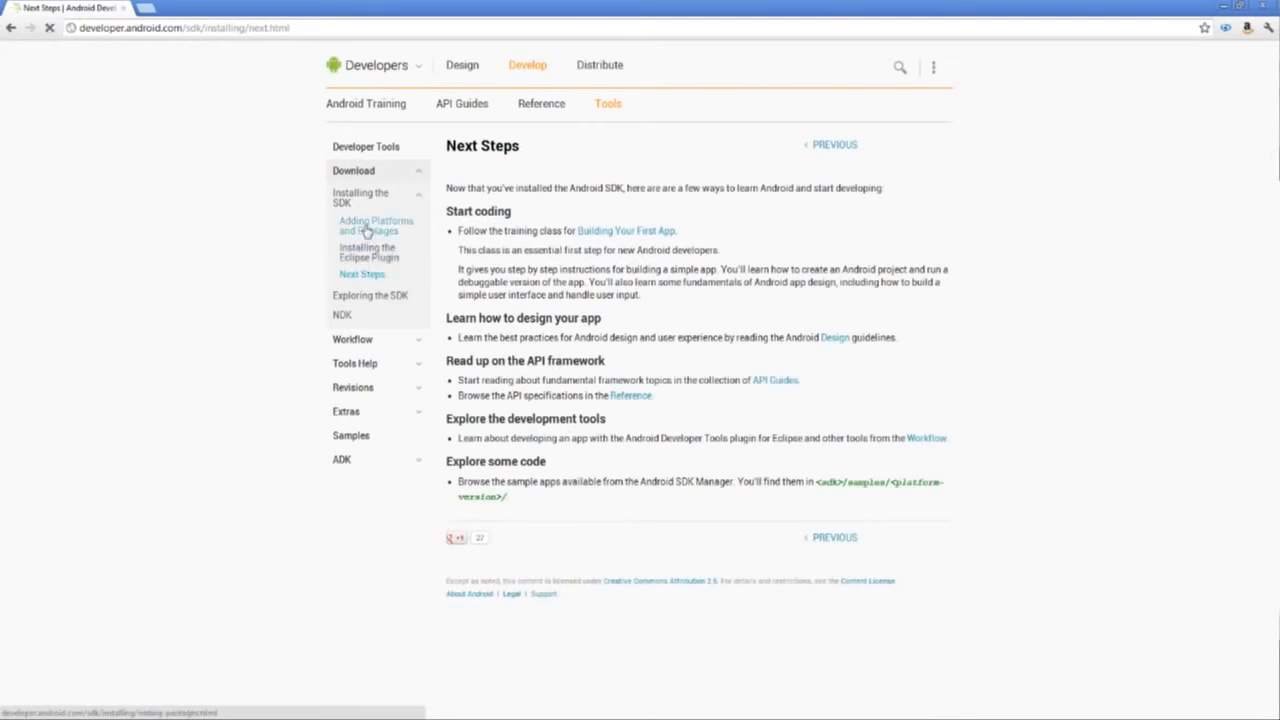
click(367, 231)
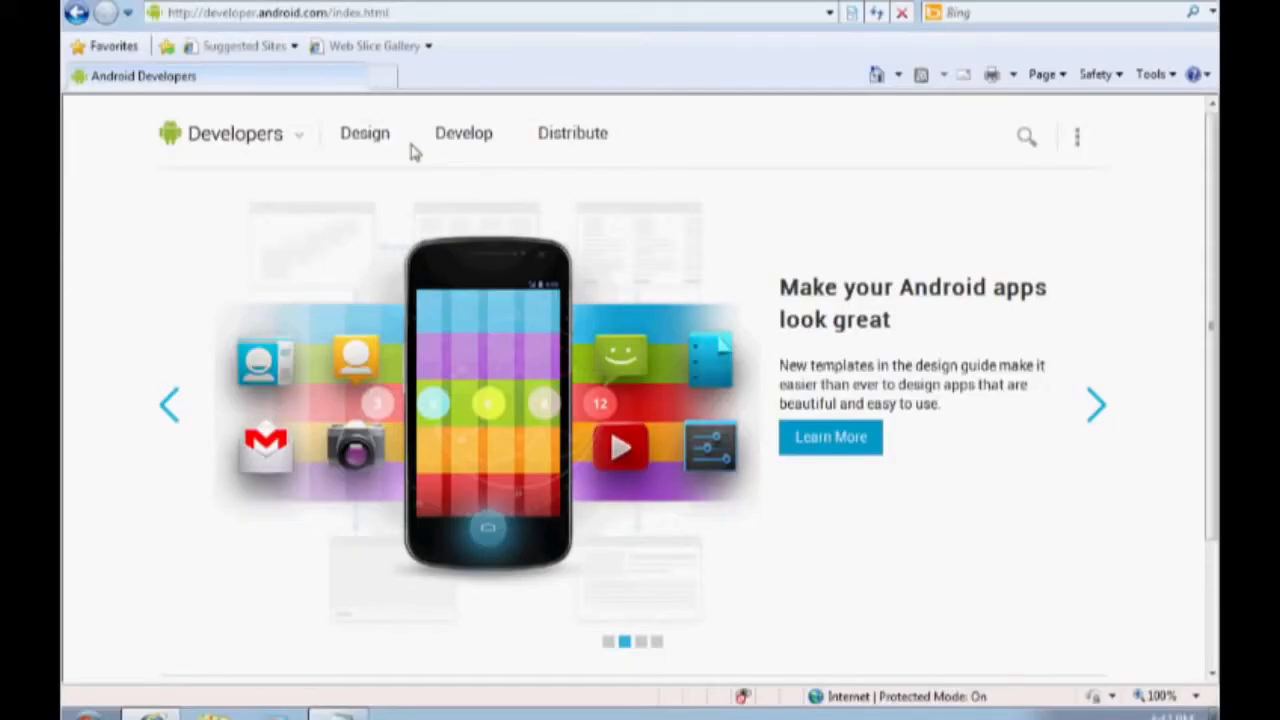
Step: Download the Android SDK installer for Windows, installer_r20-windows.exe, from the Get the SDK page and save it
click(303, 142)
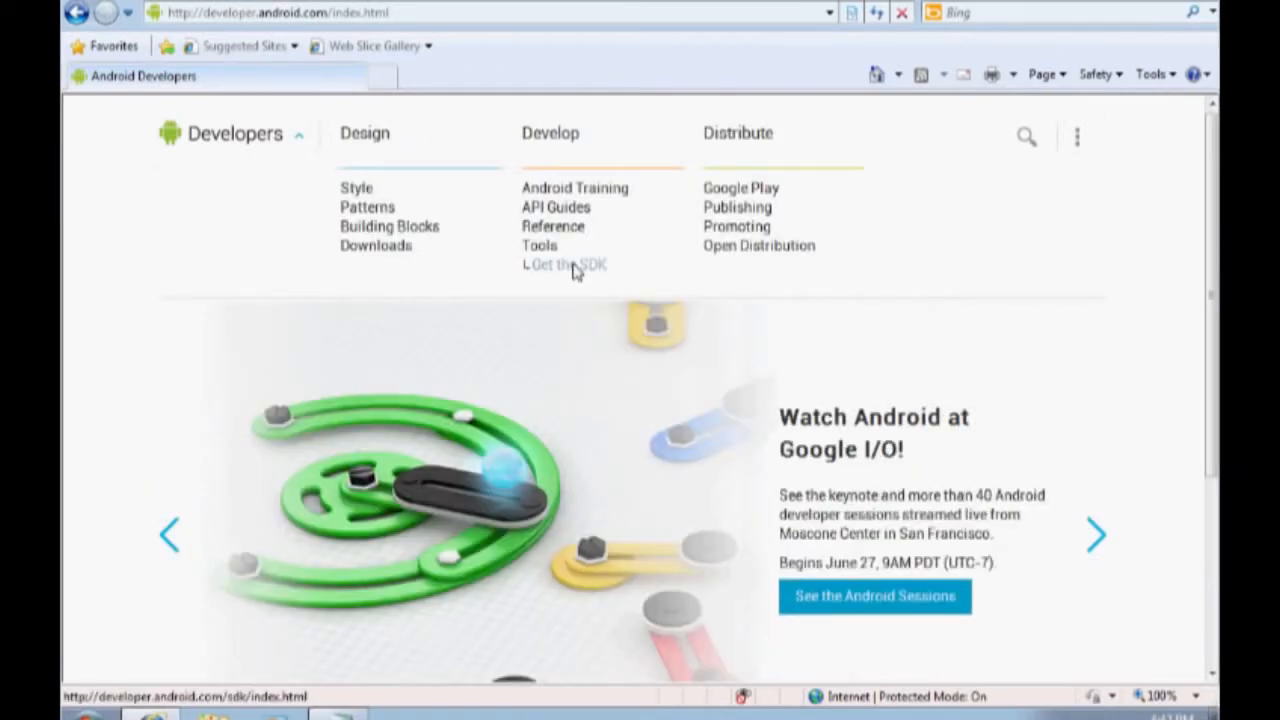
click(570, 265)
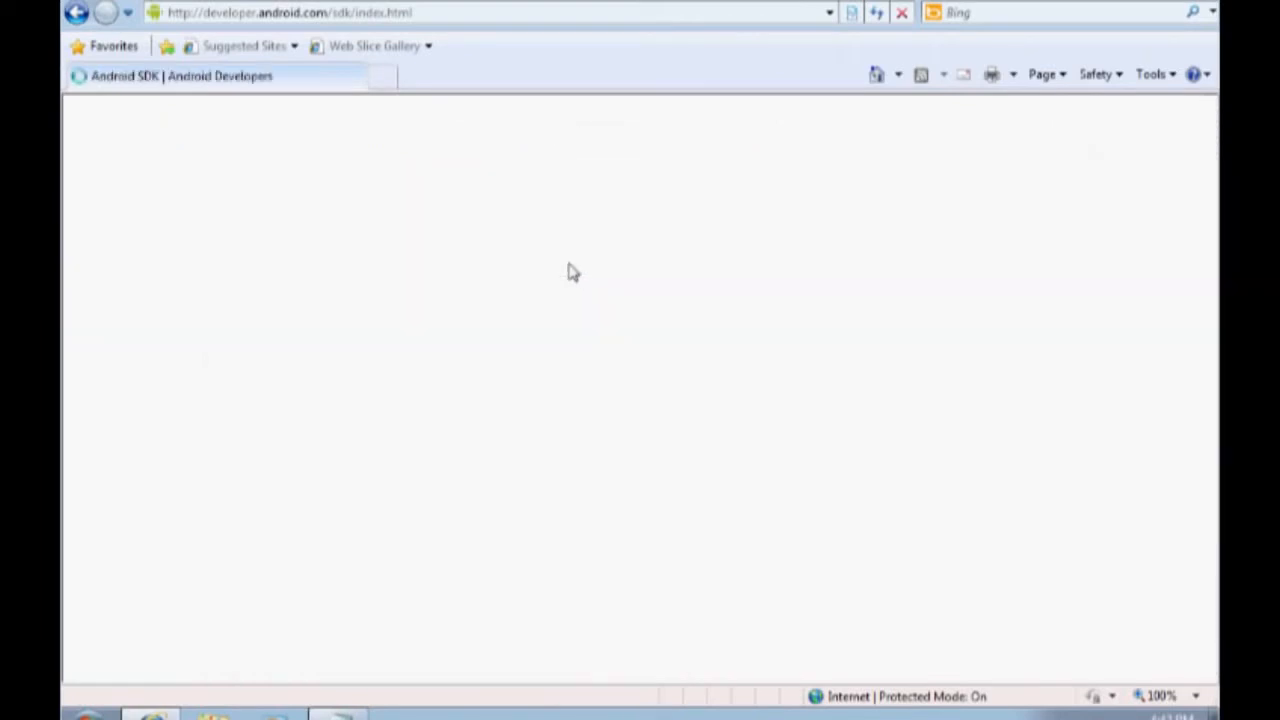
click(930, 398)
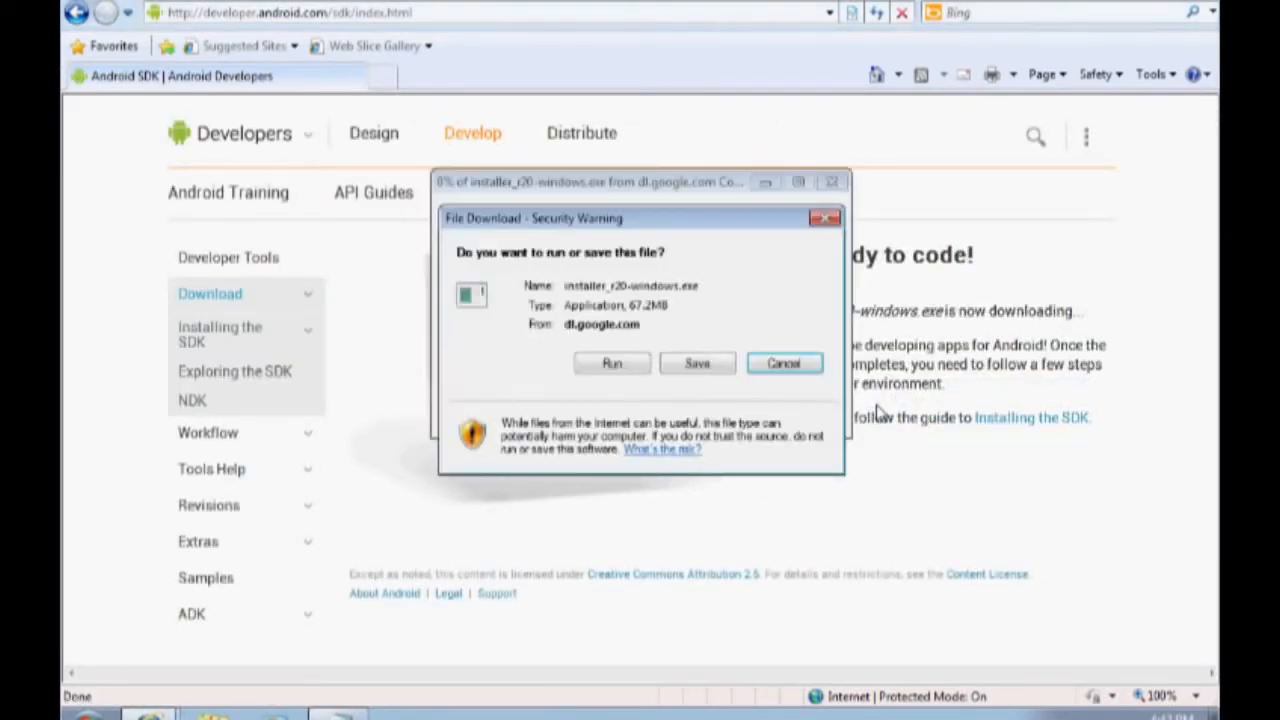
click(699, 364)
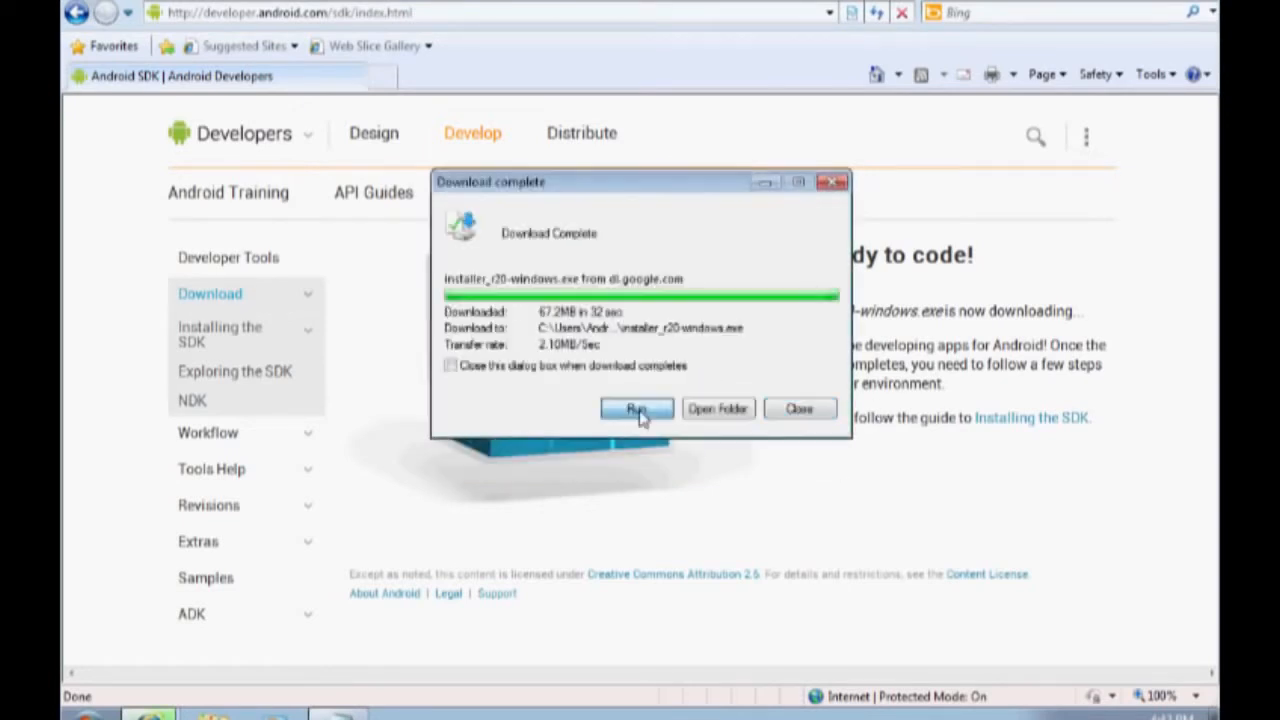
Step: Run the downloaded SDK installer, allow it to make changes, and continue to the Java SE Development Kit check
click(637, 410)
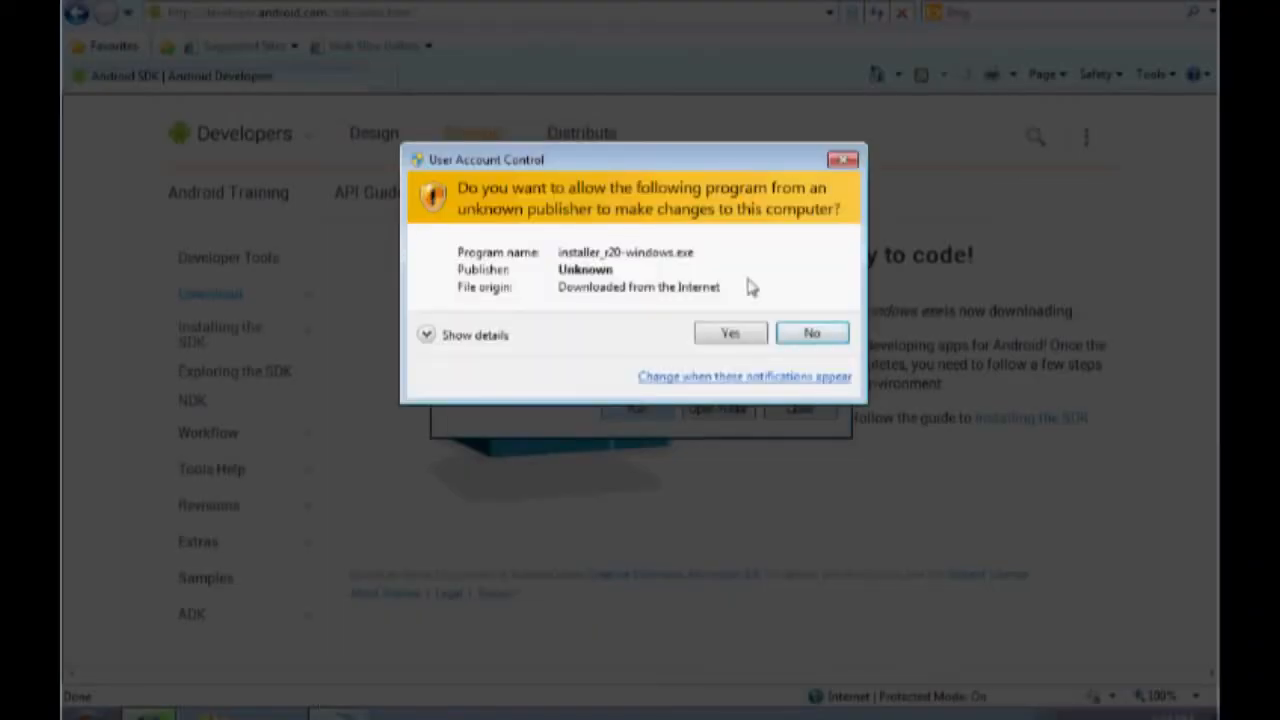
click(731, 334)
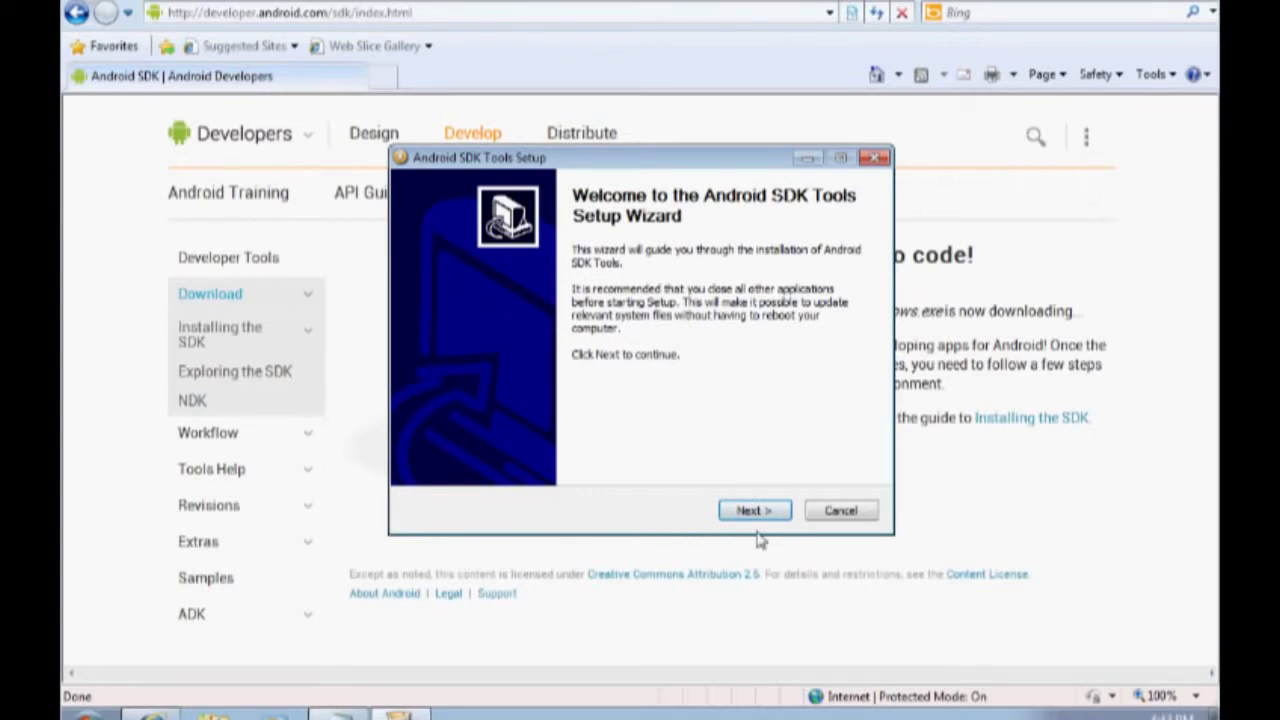
click(754, 511)
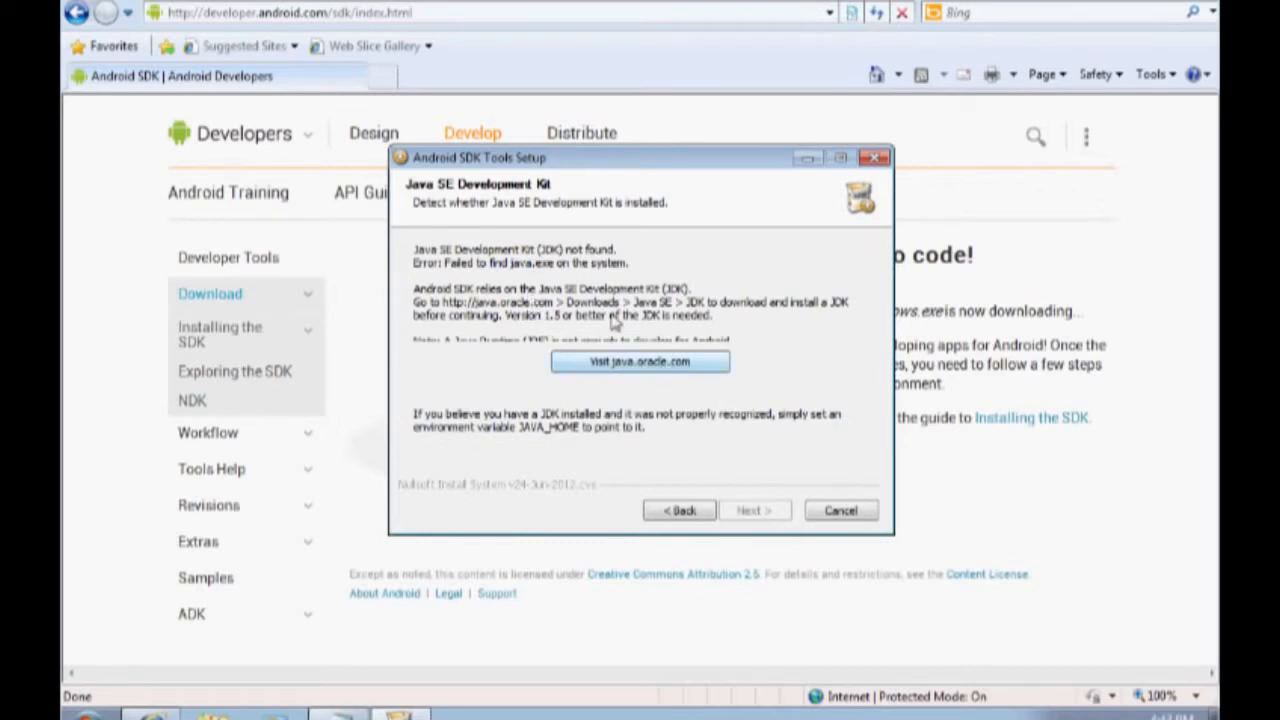
Step: Visit Oracle's Java site from the SDK setup and open the Java Platform (JDK) 7u5 download page
click(622, 361)
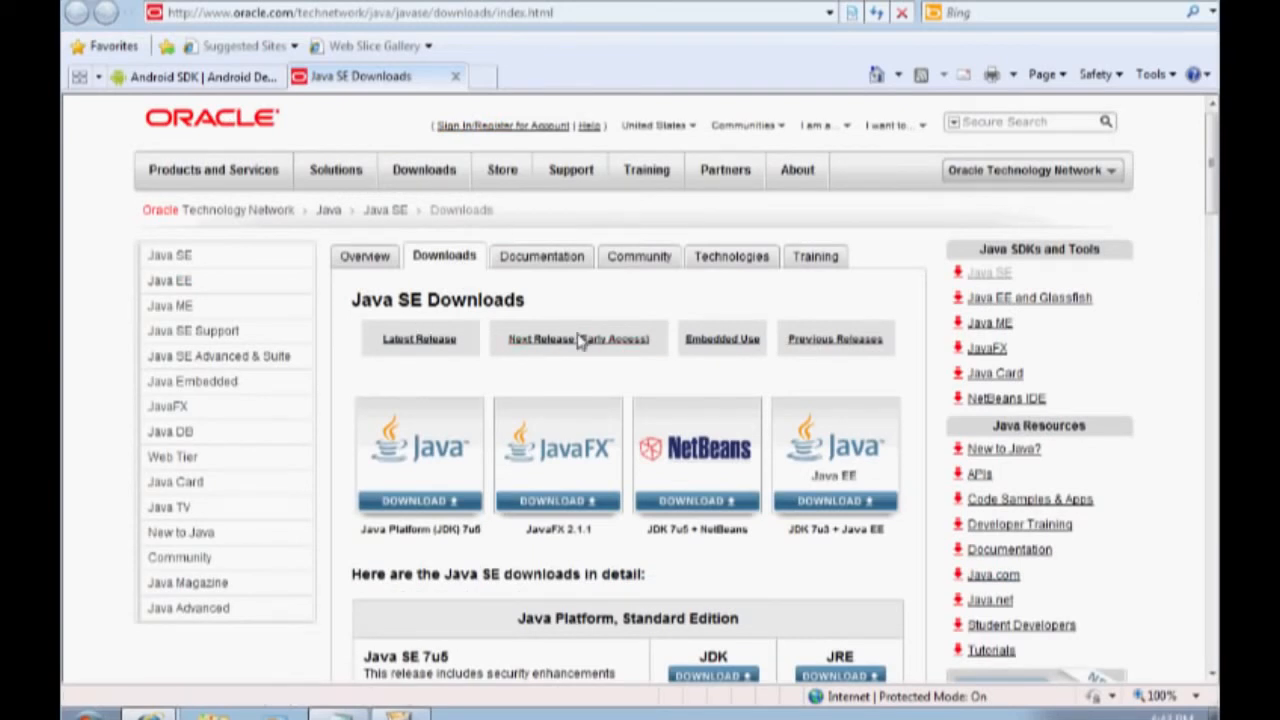
drag(481, 530, 407, 530)
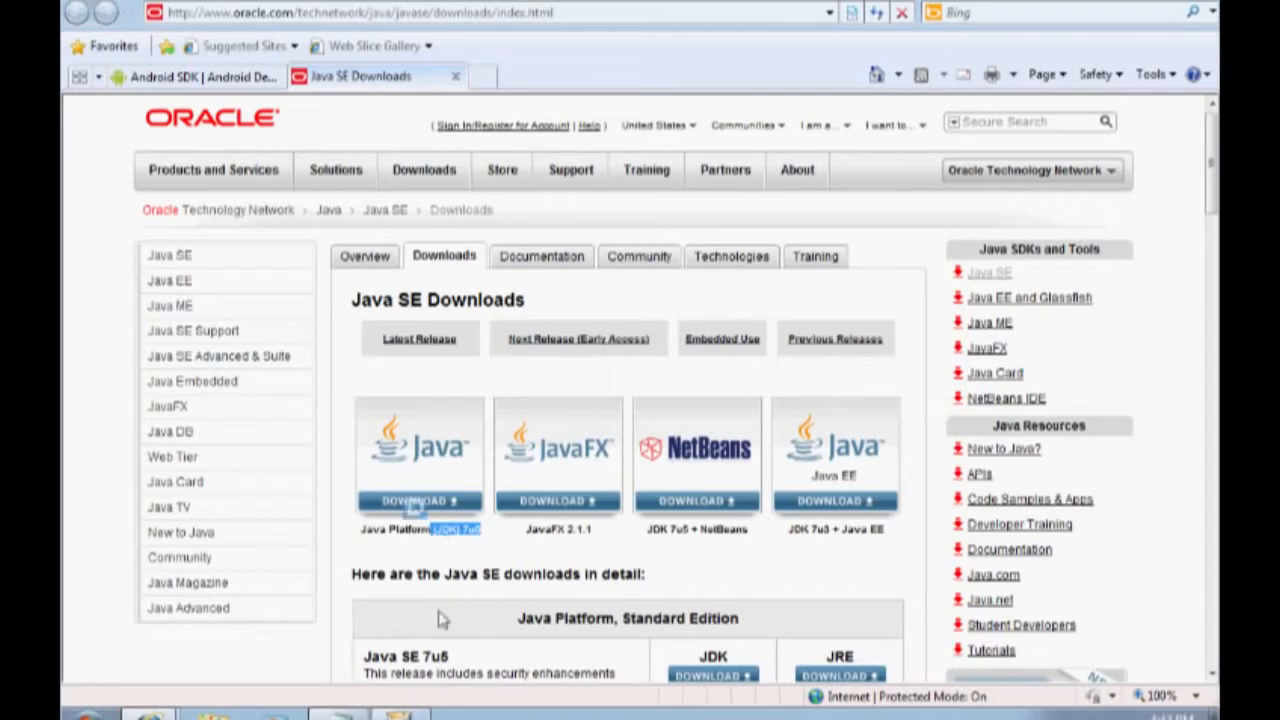
click(419, 476)
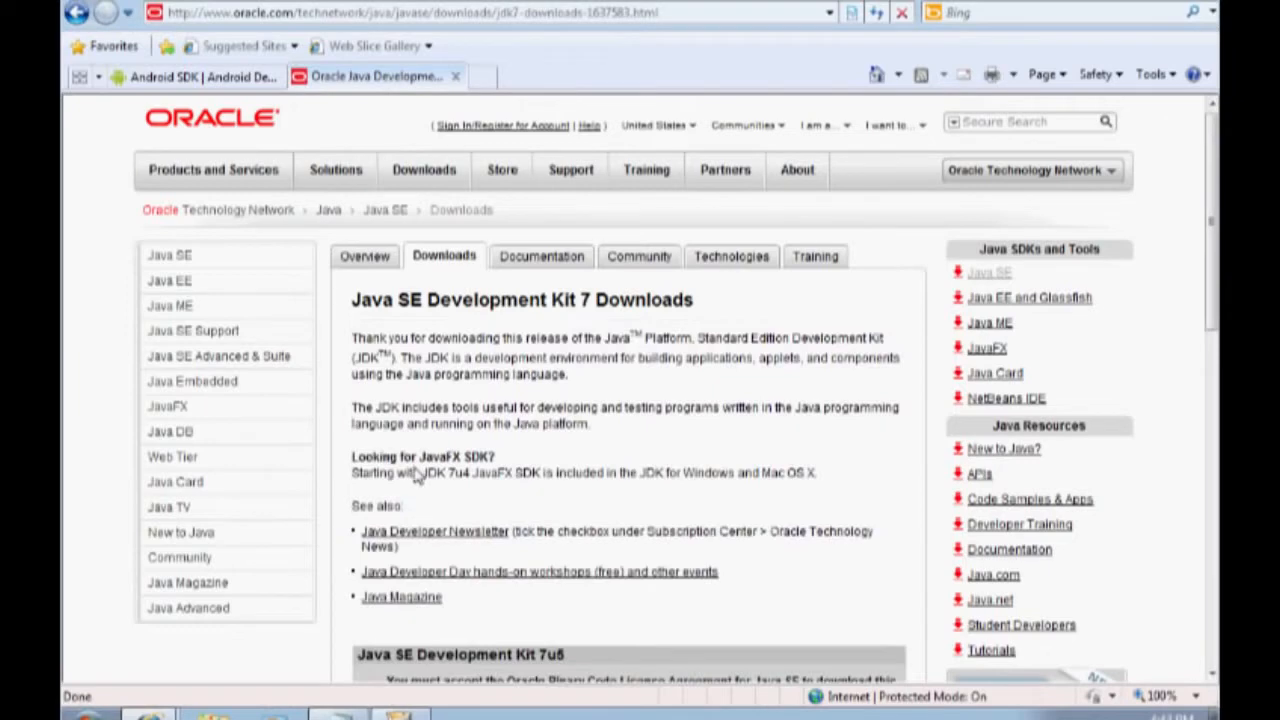
Step: Accept the JDK 7u5 license agreement, then download and save the Windows x86 installer jdk-7u5-windows-i586.exe
scroll(419, 476, down, 3)
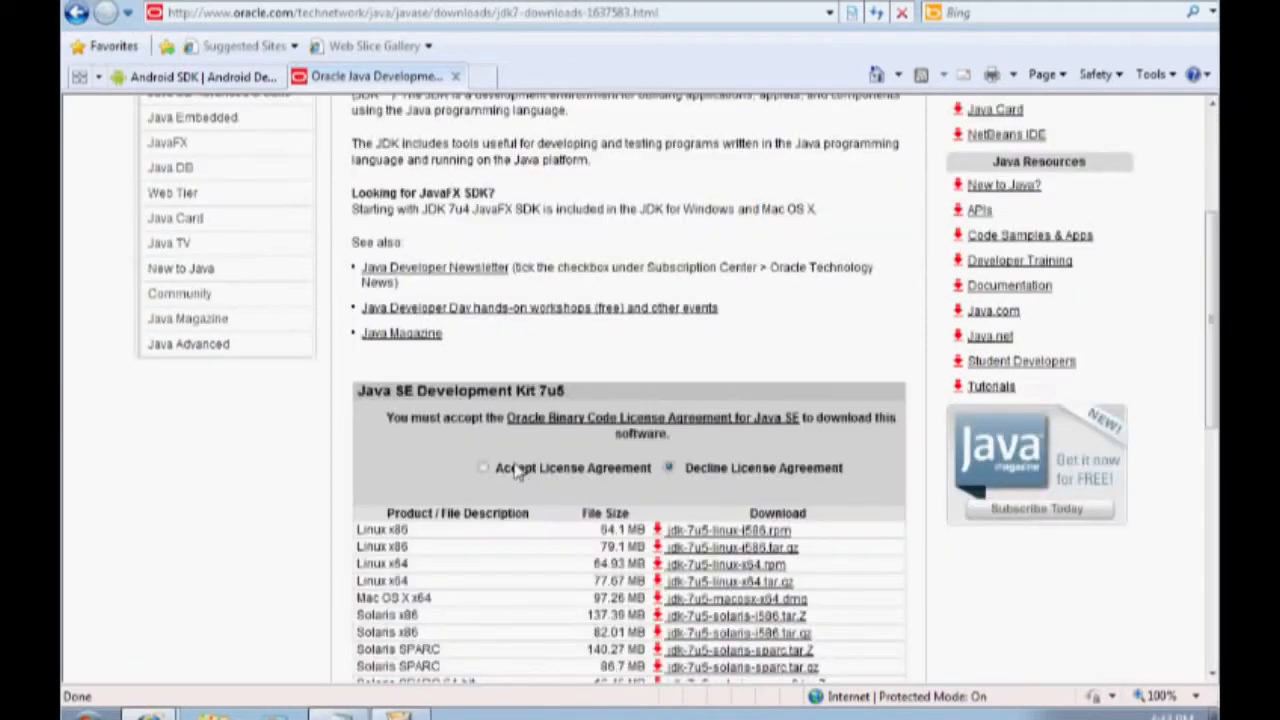
click(484, 469)
scroll(480, 465, down, 3)
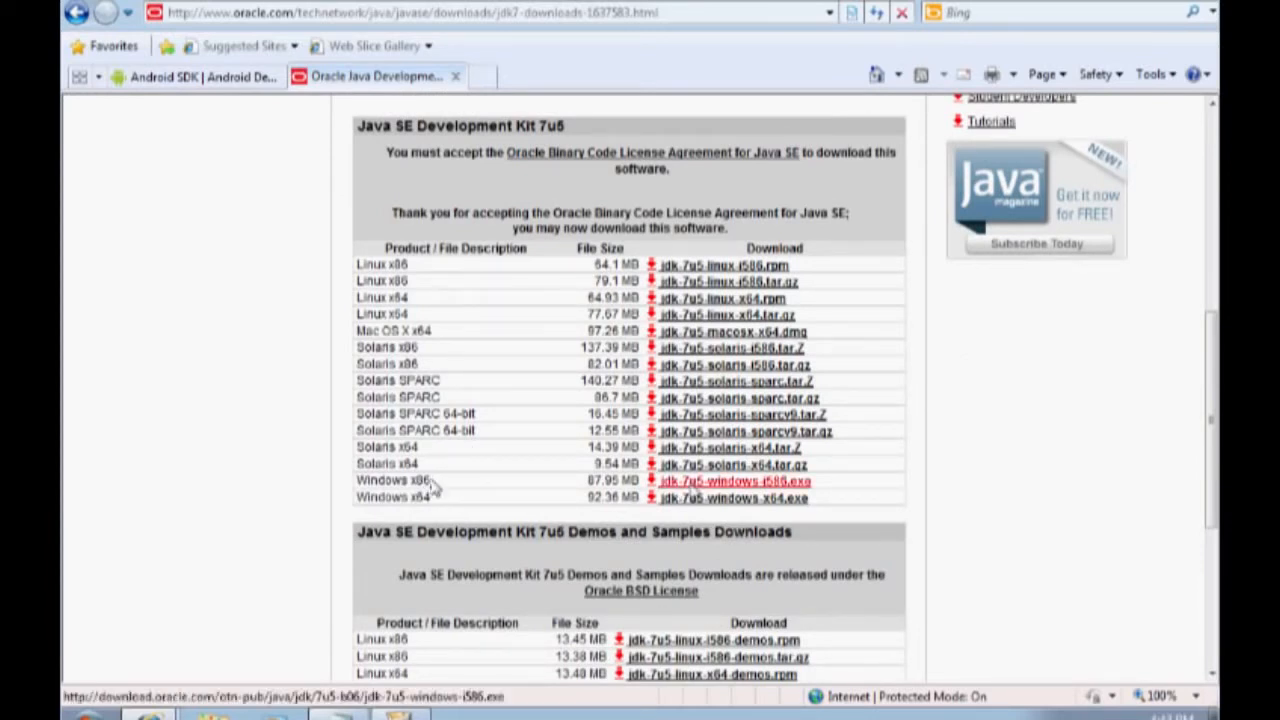
click(690, 490)
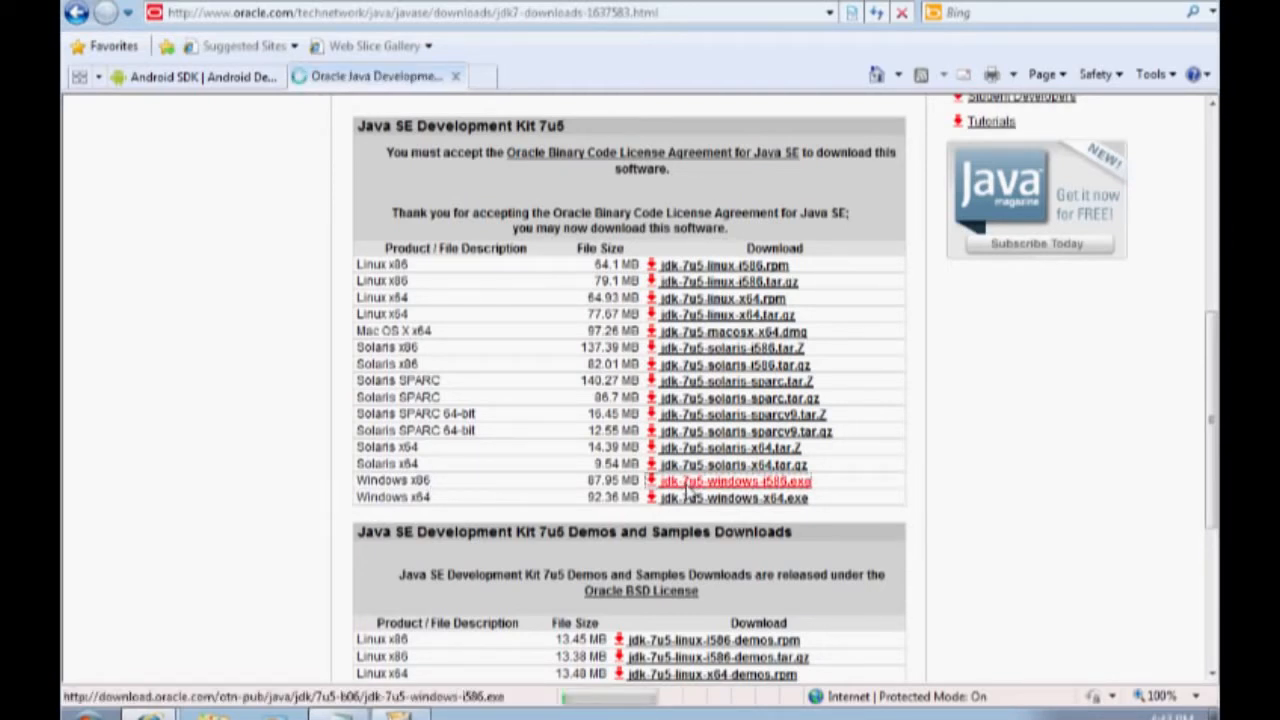
click(703, 366)
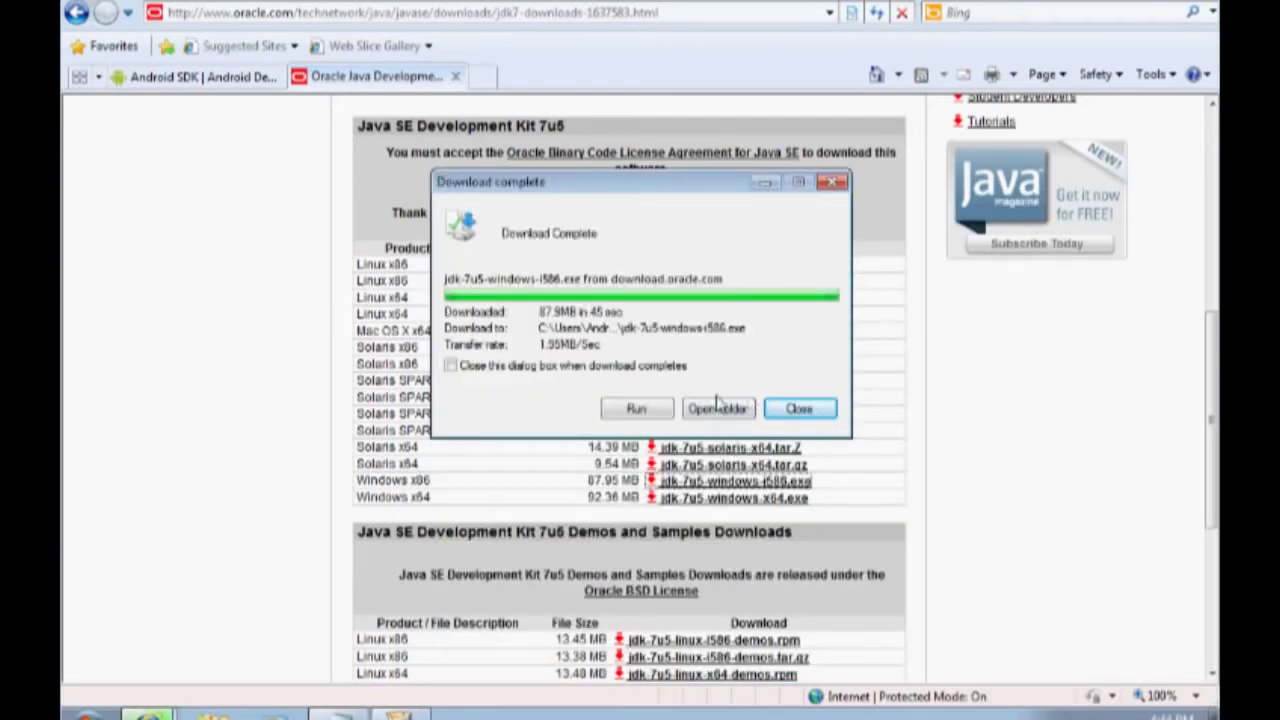
Step: Run the JDK installer with permission to make changes and install it with the default features and destination folders
click(650, 416)
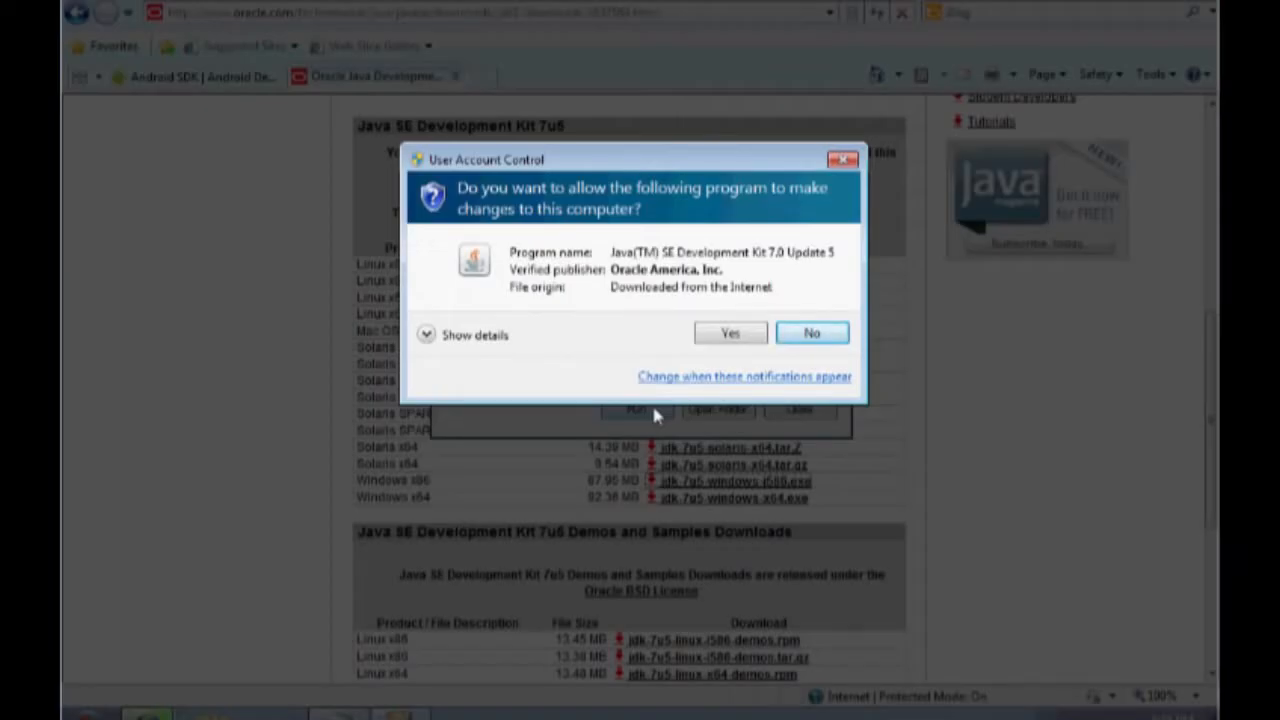
click(730, 333)
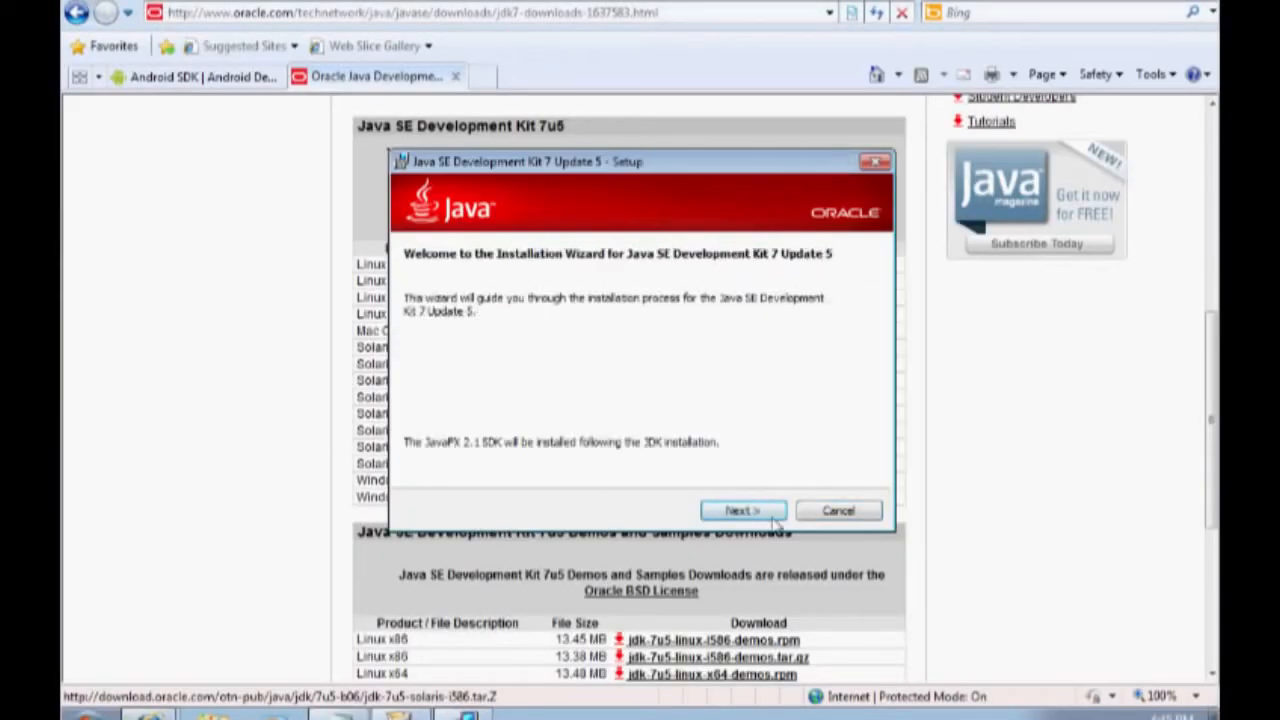
click(775, 514)
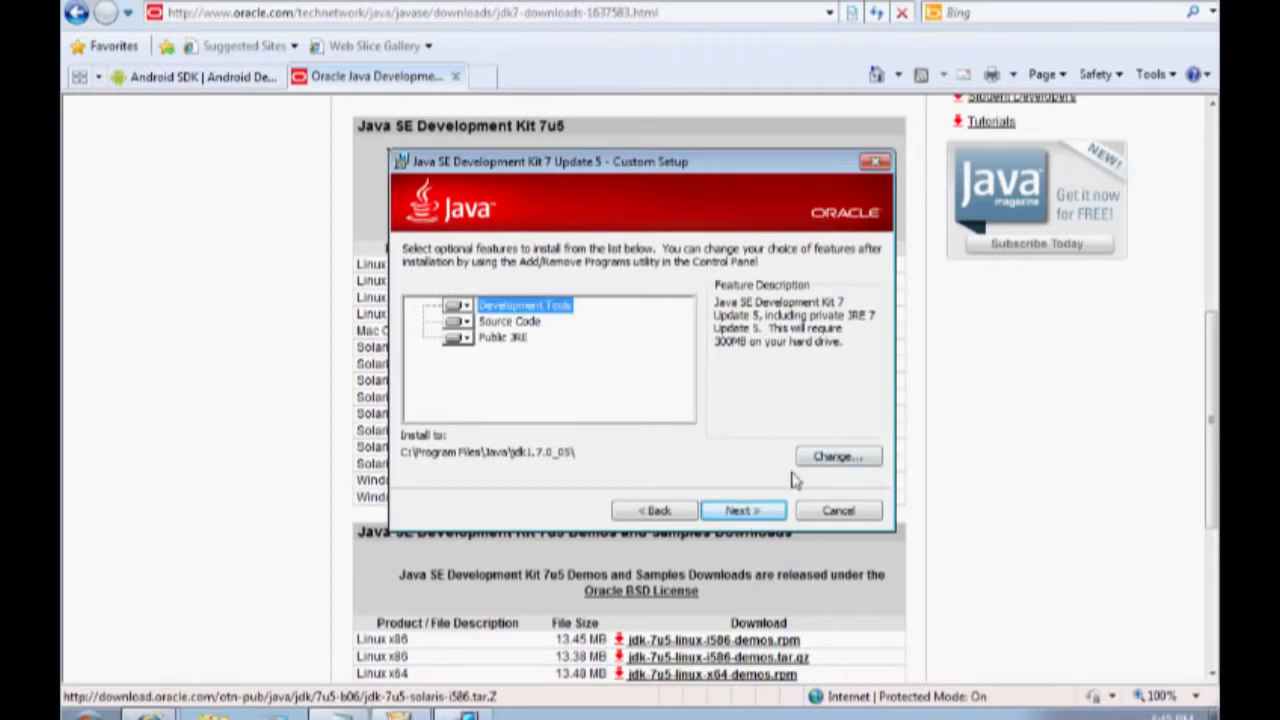
click(745, 513)
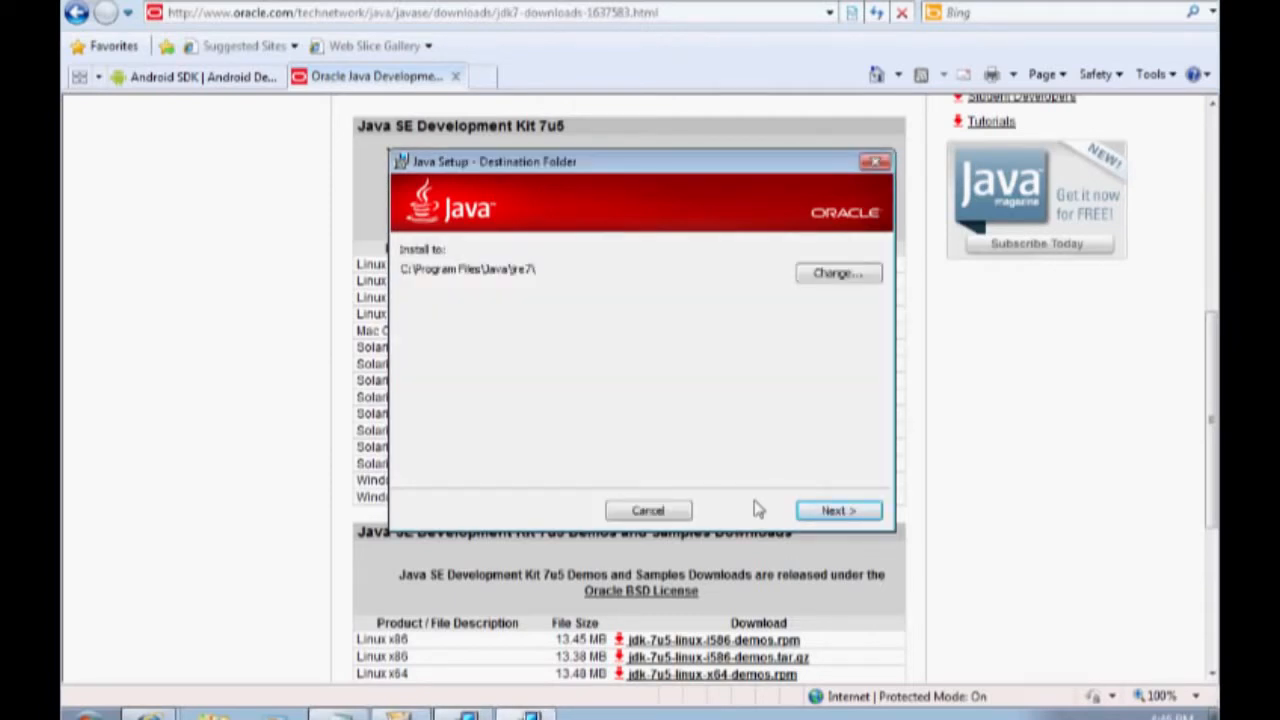
click(843, 513)
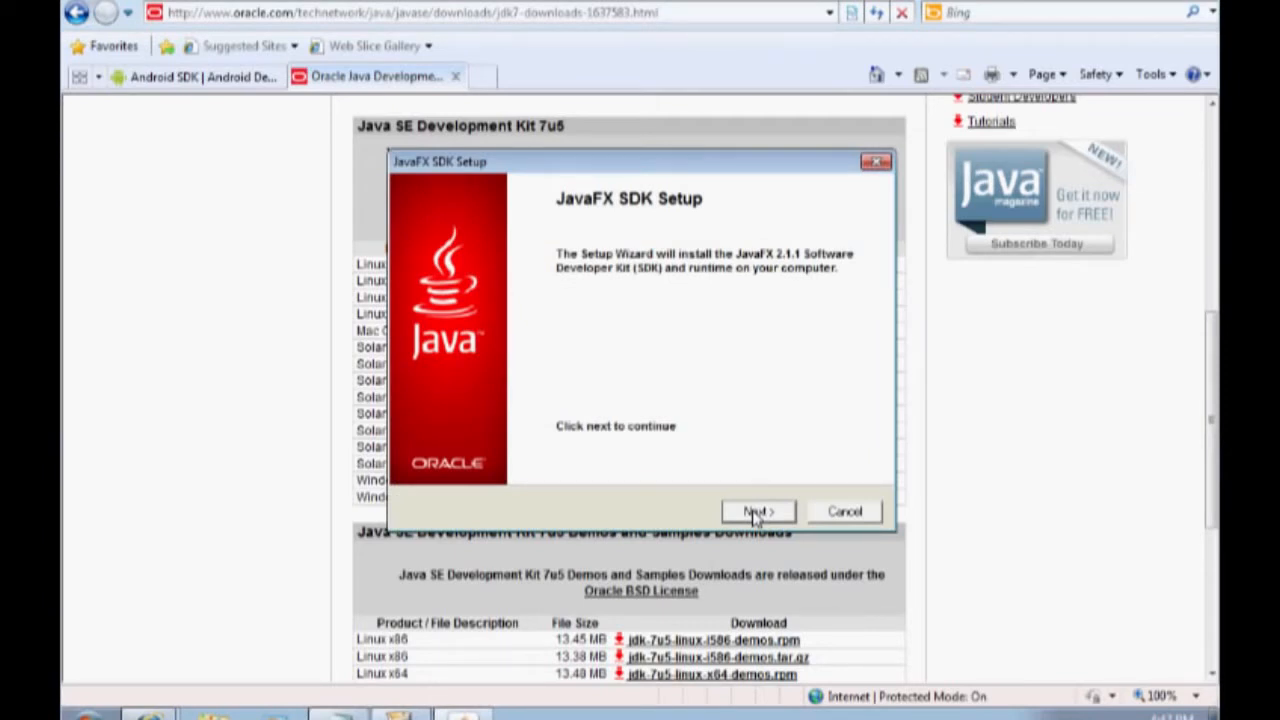
Step: Install the JavaFX 2.1.1 SDK with its default setup options and finish its setup
click(756, 512)
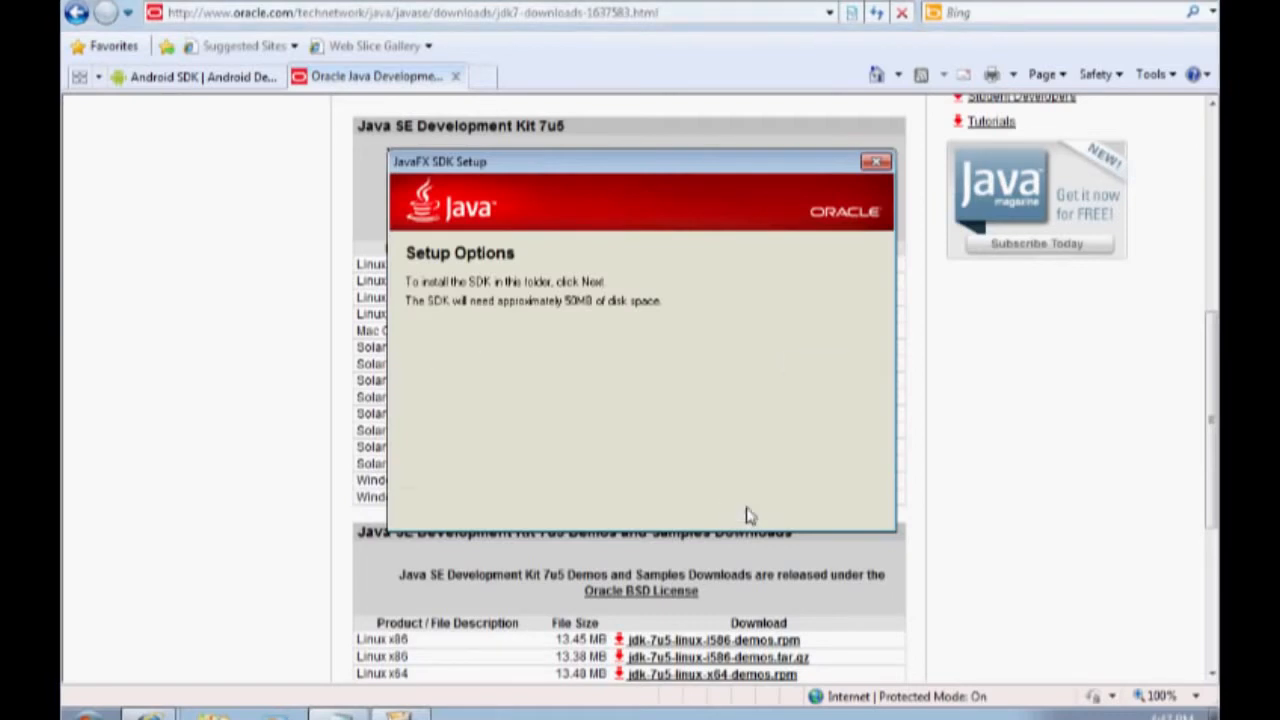
click(845, 512)
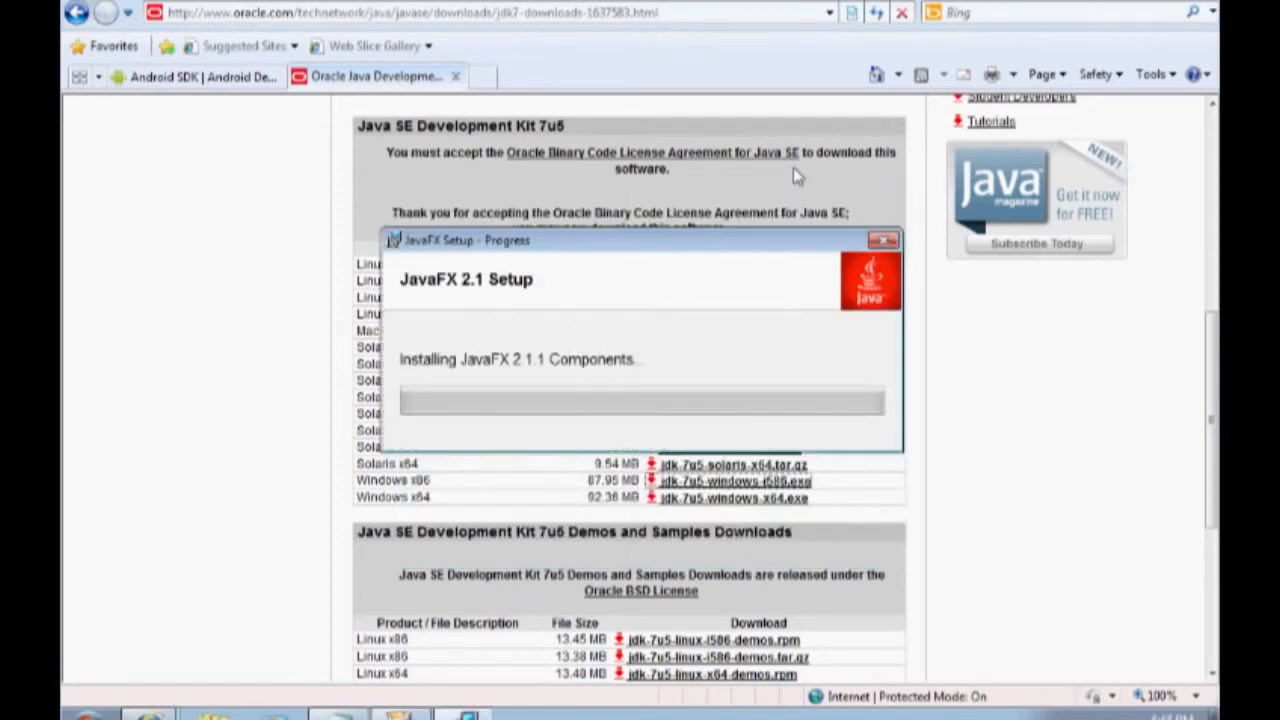
click(843, 511)
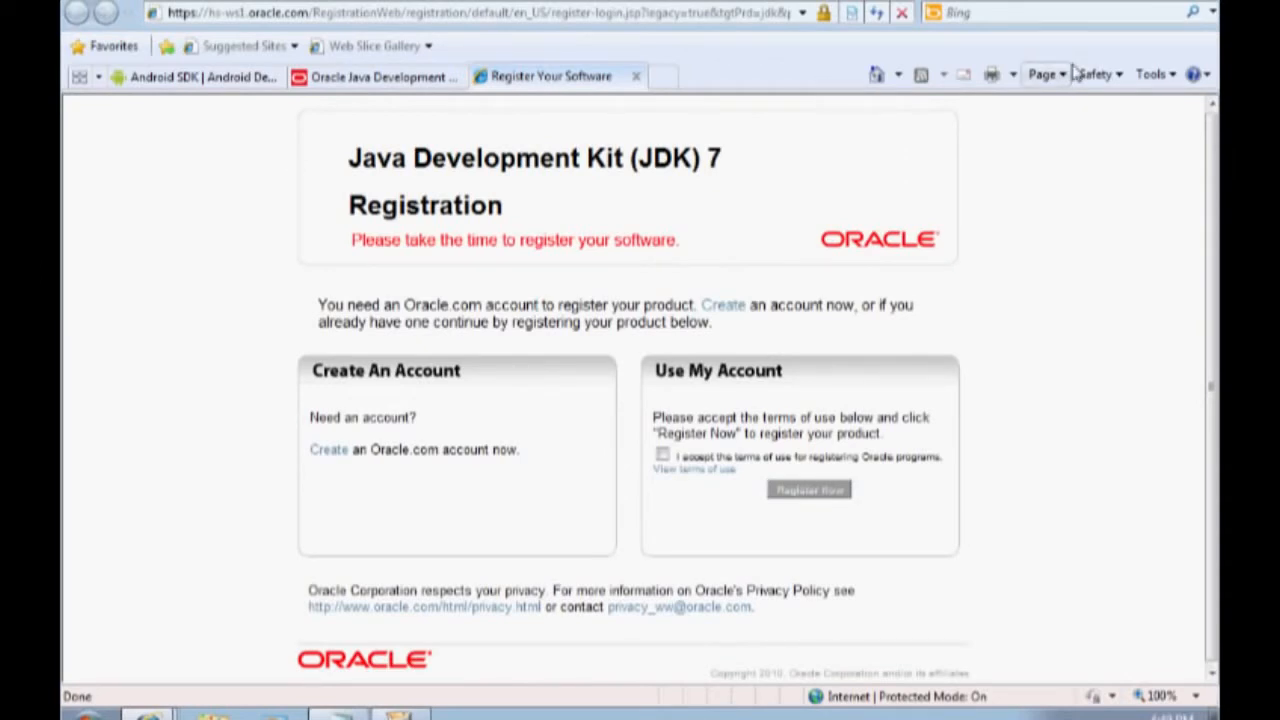
Step: Close the browser showing the JDK registration page and rerun the JDK detection in Android SDK Tools Setup
click(1208, 4)
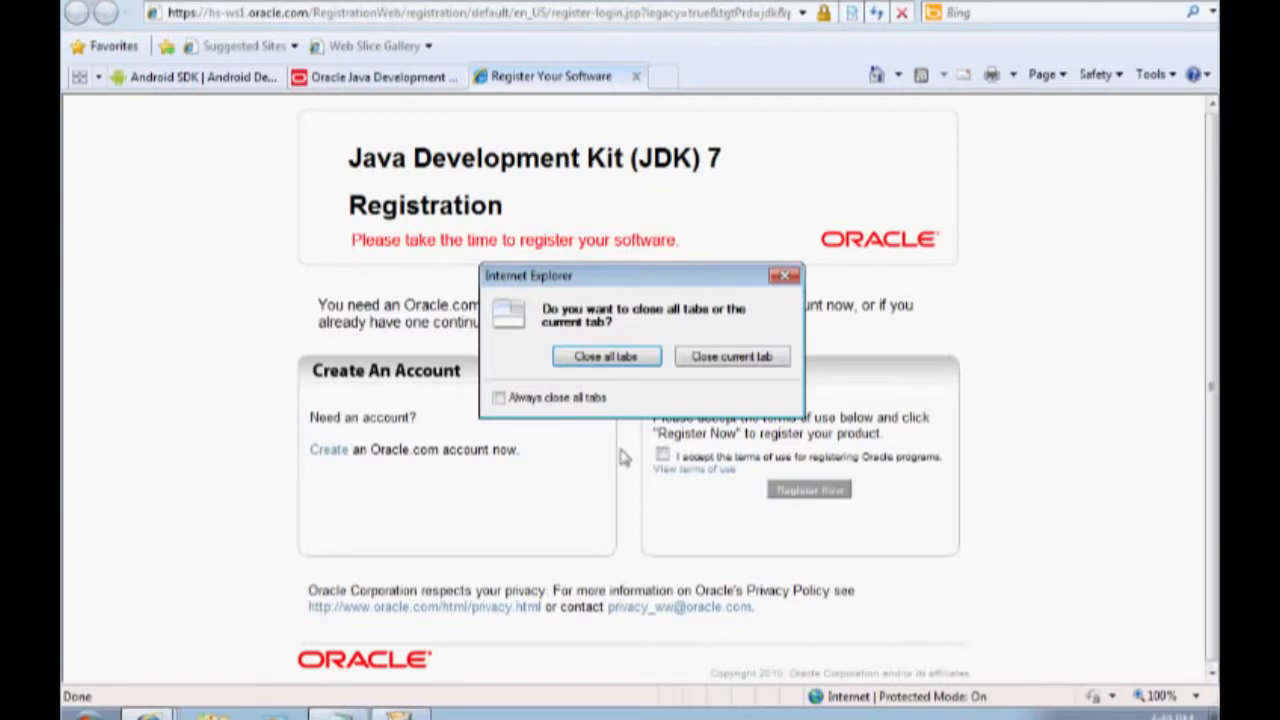
click(785, 275)
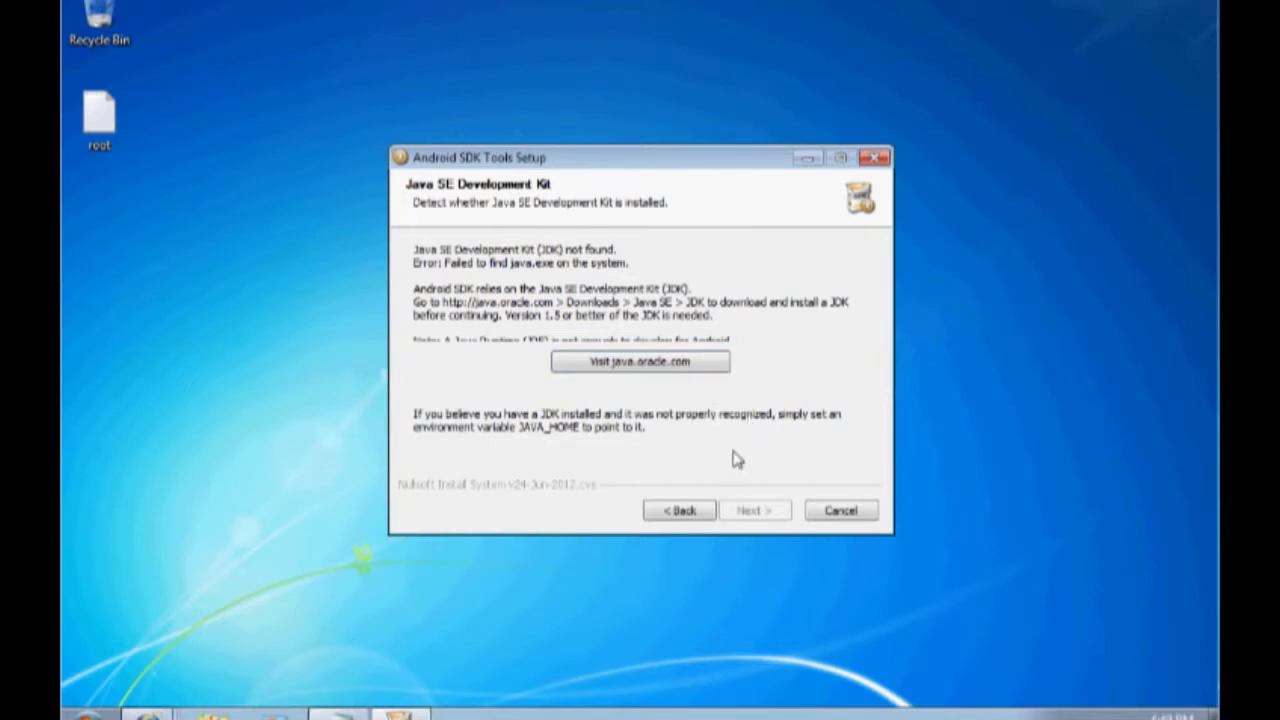
click(688, 512)
click(770, 513)
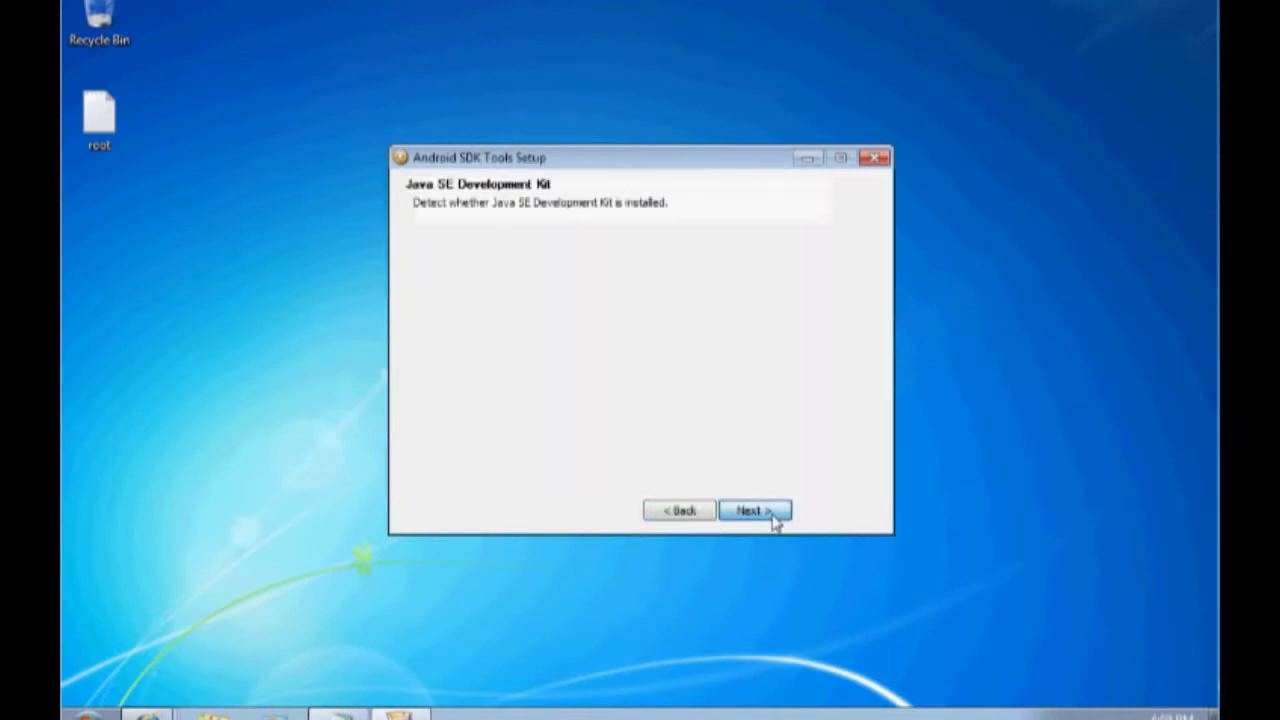
Step: Set Android SDK Tools to install for anyone using this computer and continue to the install location
click(772, 513)
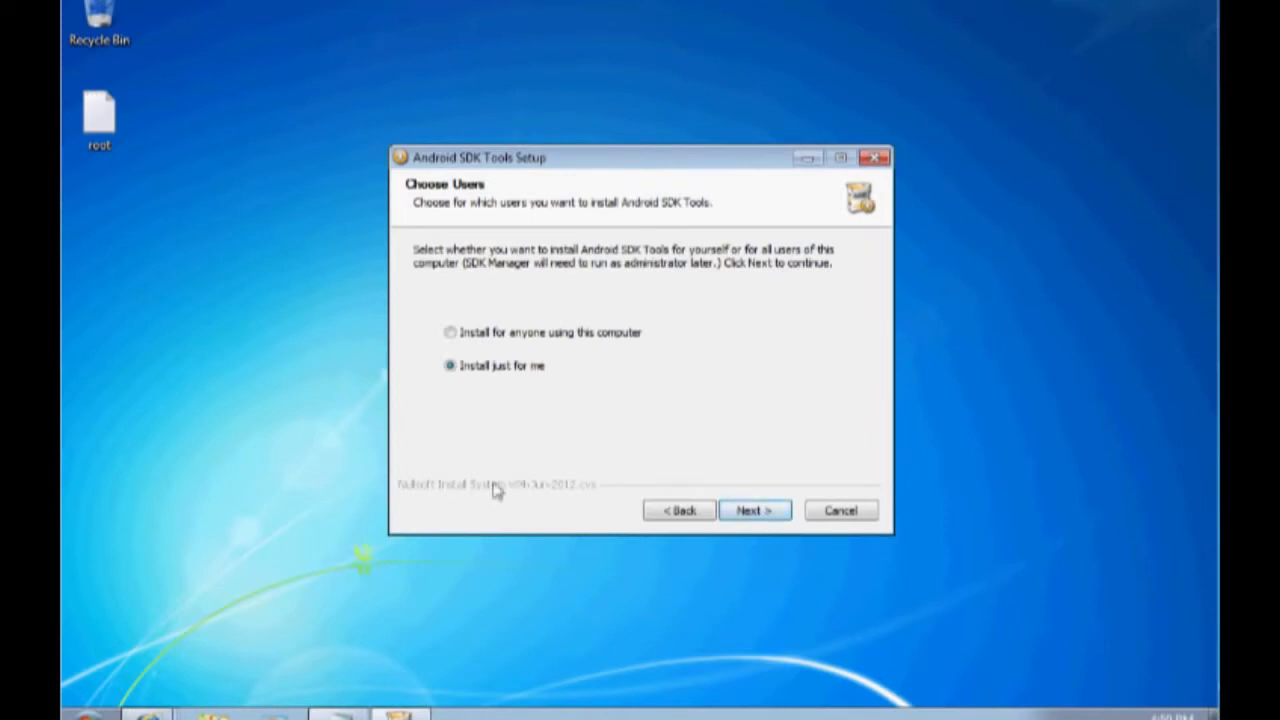
click(576, 334)
click(752, 511)
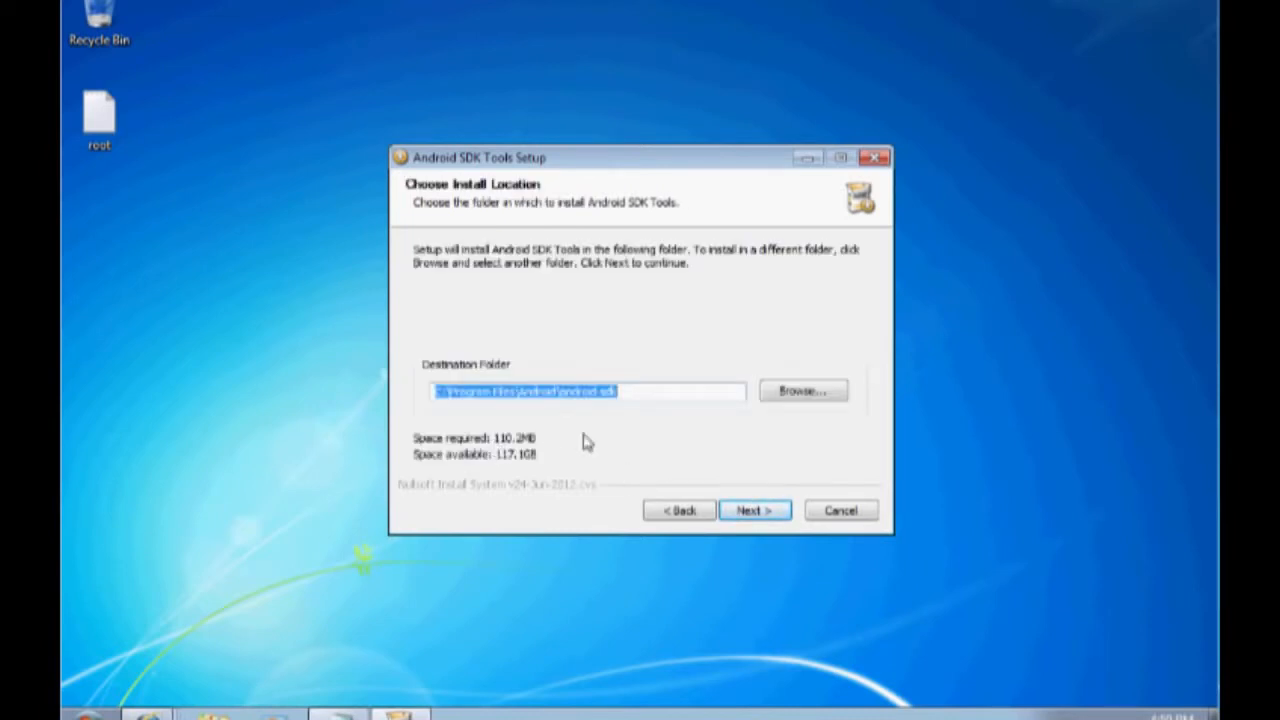
Step: Browse for a different SDK install folder and delete the existing android-sdk folder inside the AndroidTest user folder
click(801, 395)
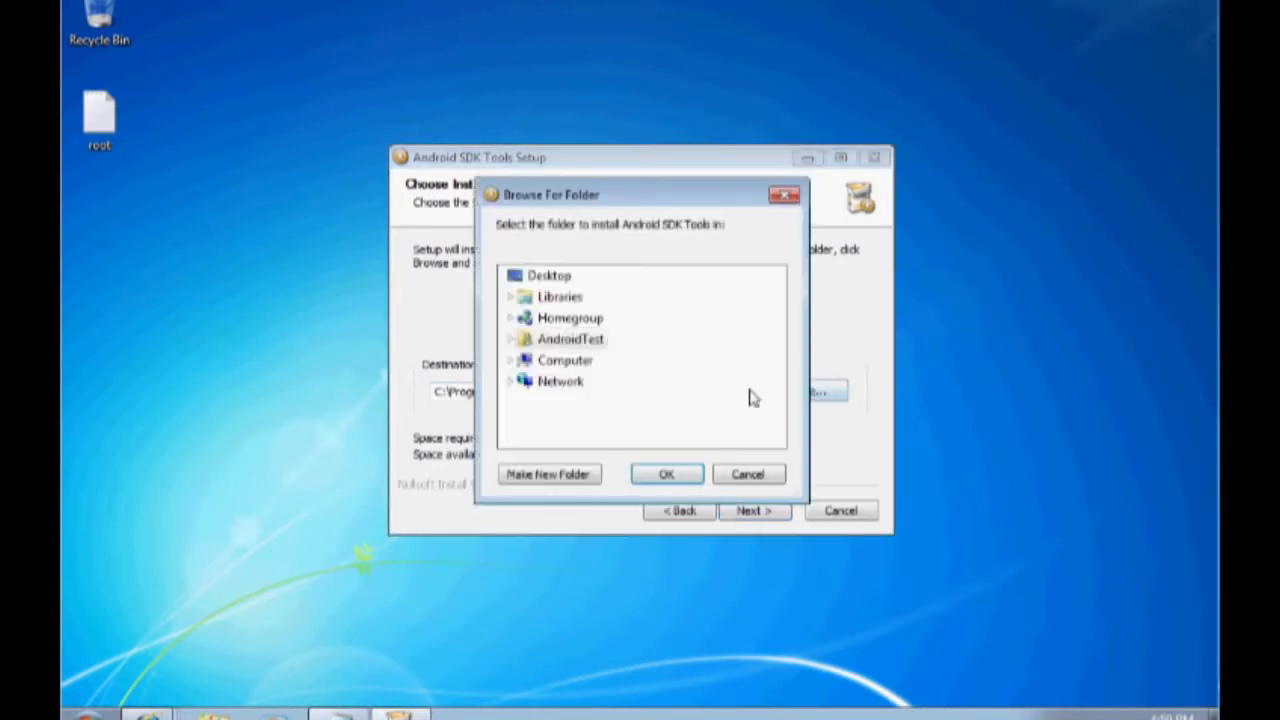
click(518, 340)
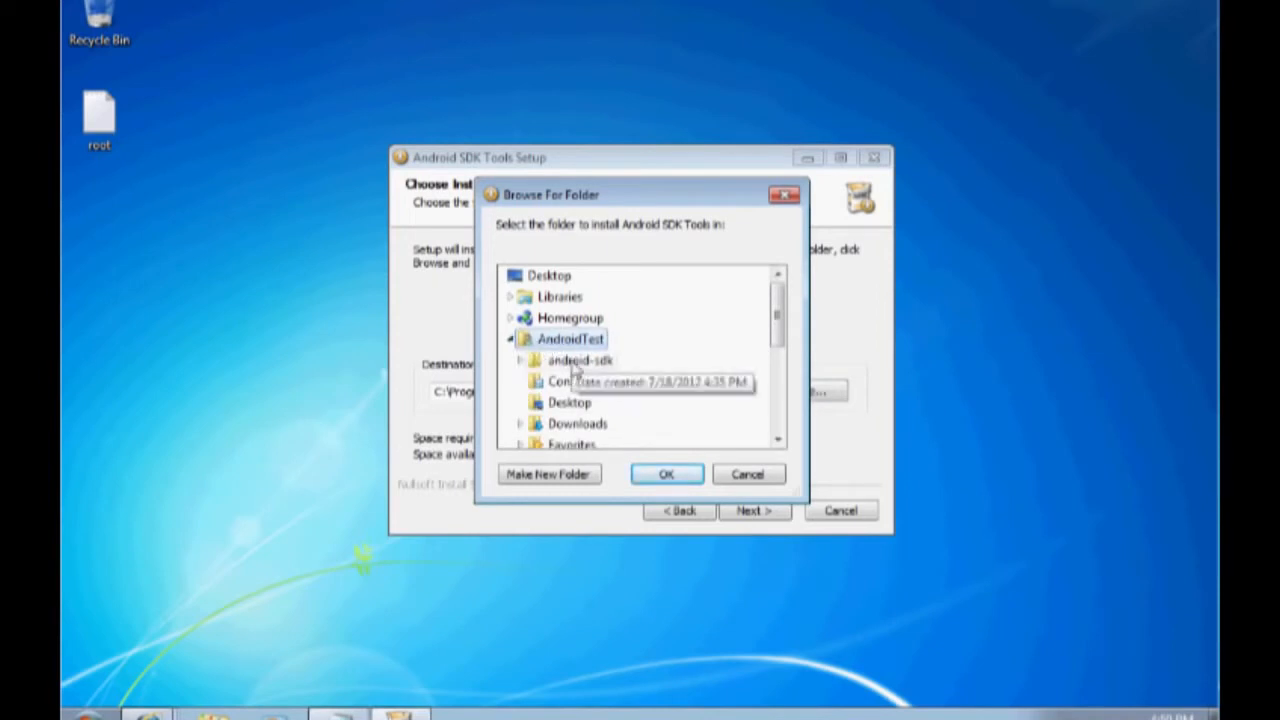
right_click(575, 368)
click(673, 585)
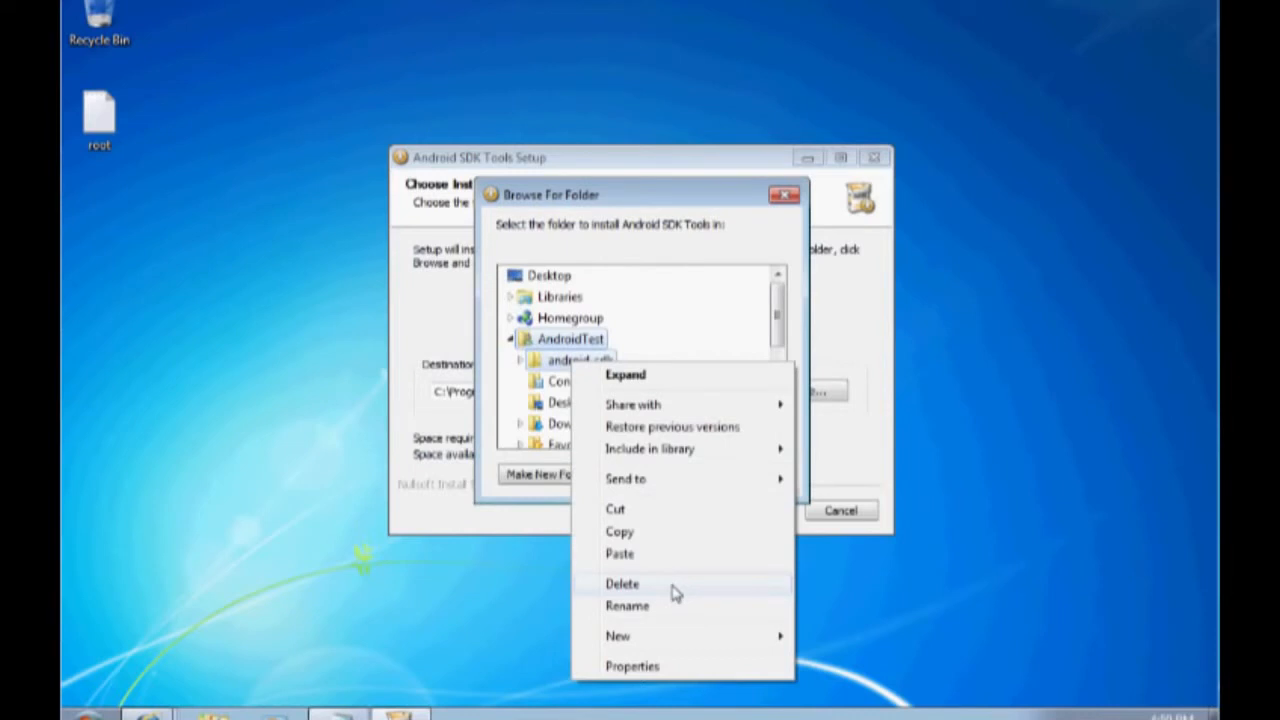
click(673, 590)
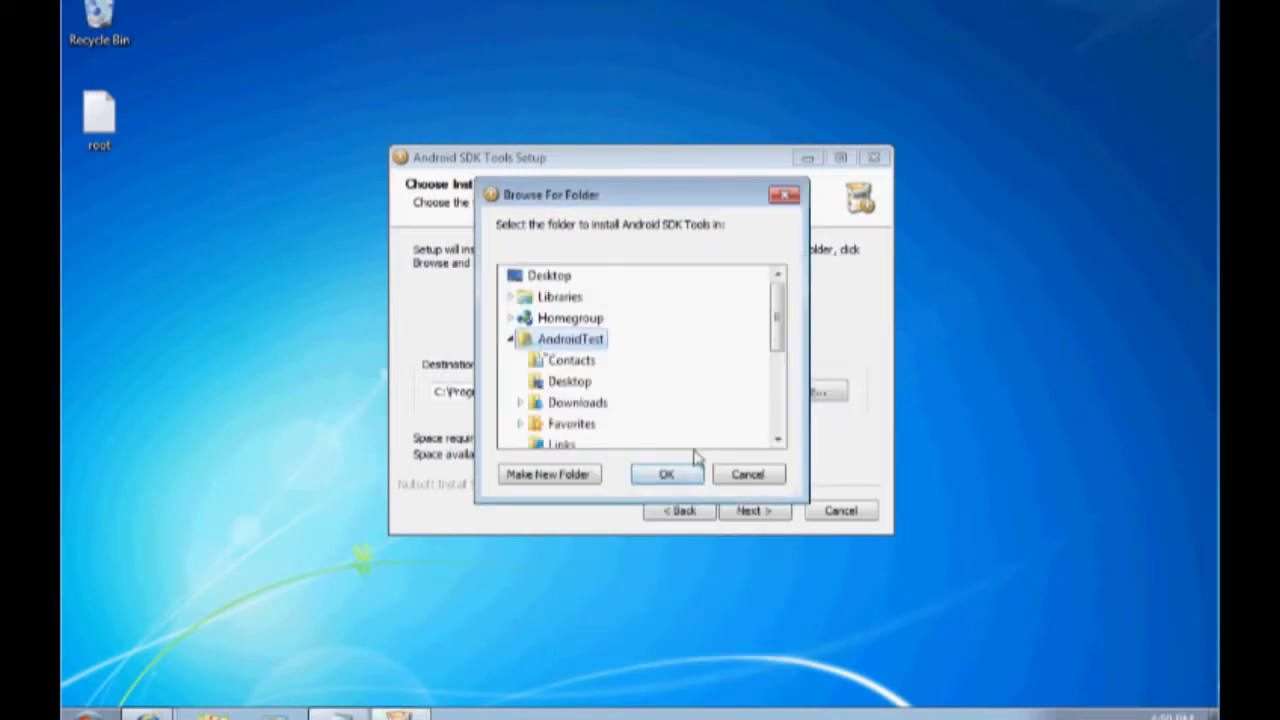
Step: Choose the AndroidTest folder as destination and extend the path to C:\Users\AndroidTest\android-sdk
click(678, 476)
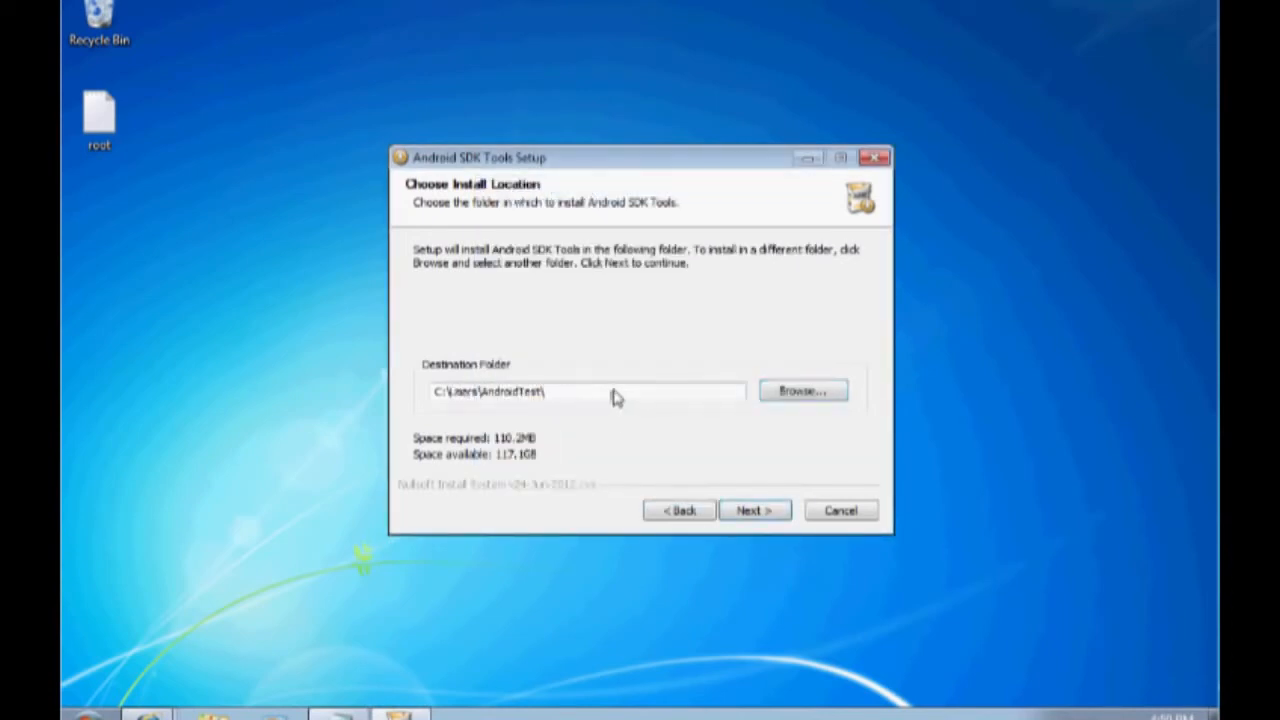
click(614, 398)
text(android-sdk)
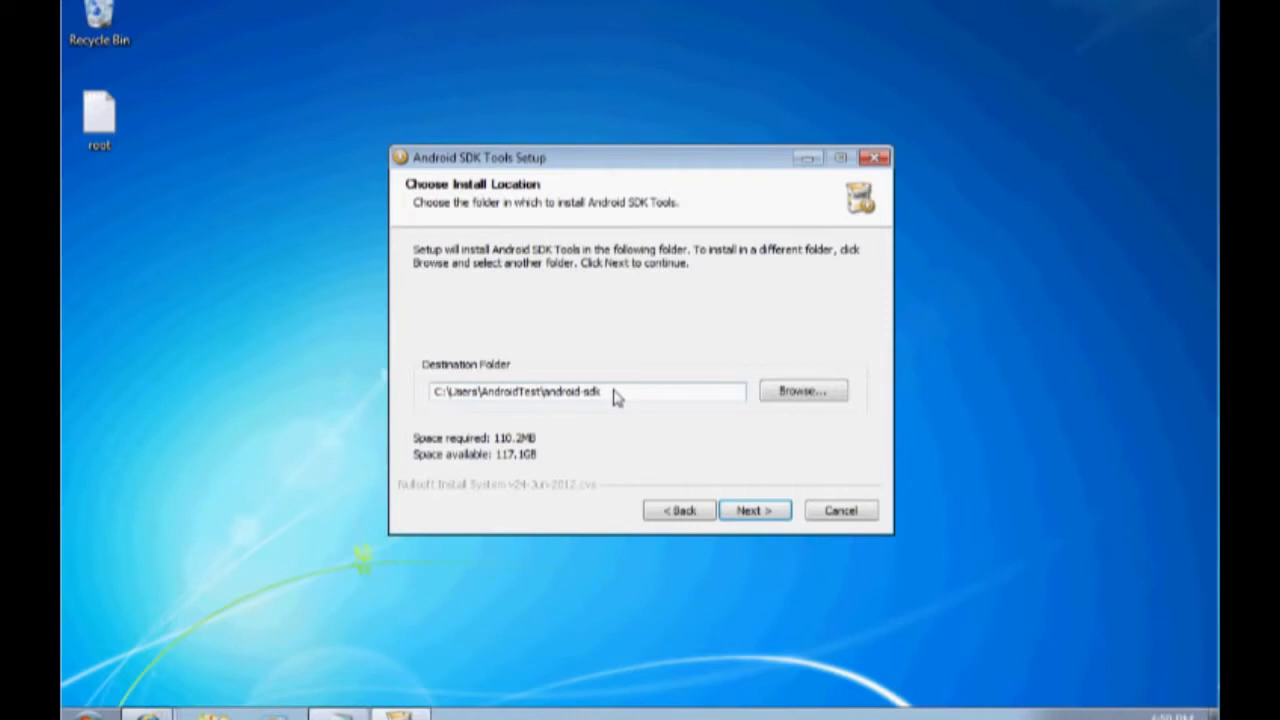
Step: Install Android SDK Tools with the default Start Menu folder and continue past the completed installation page
click(755, 513)
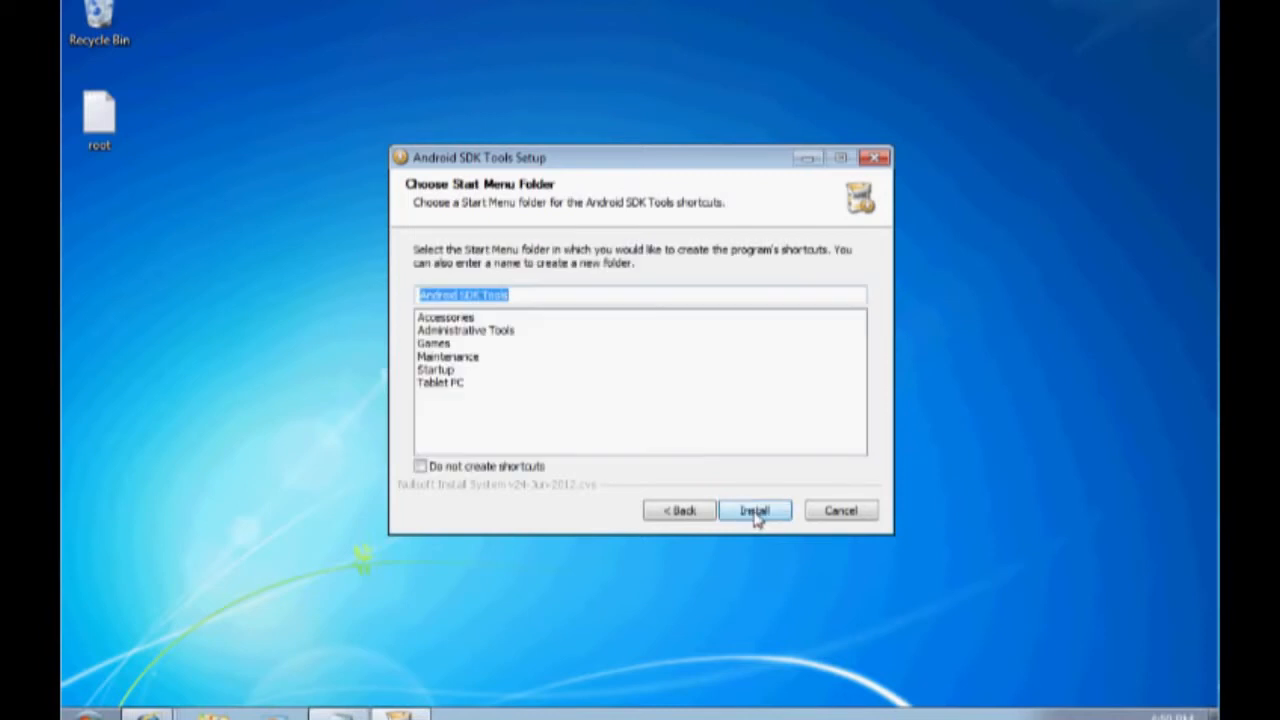
click(762, 519)
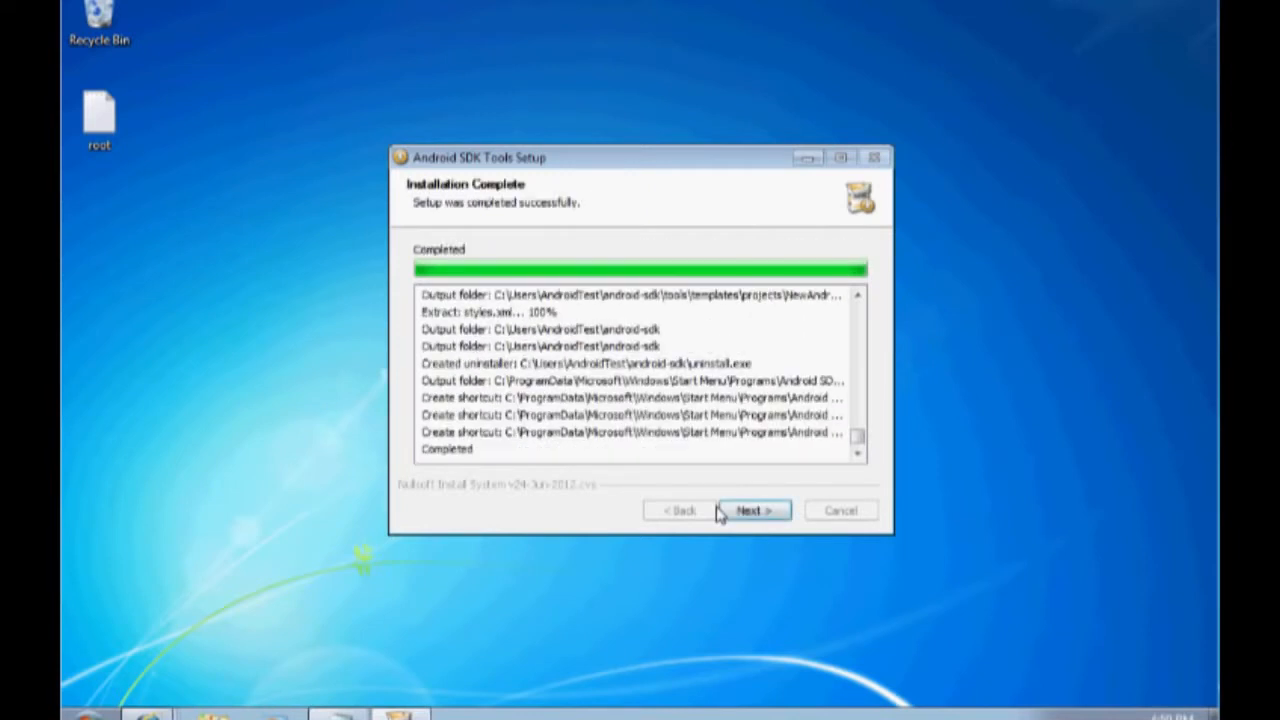
click(752, 512)
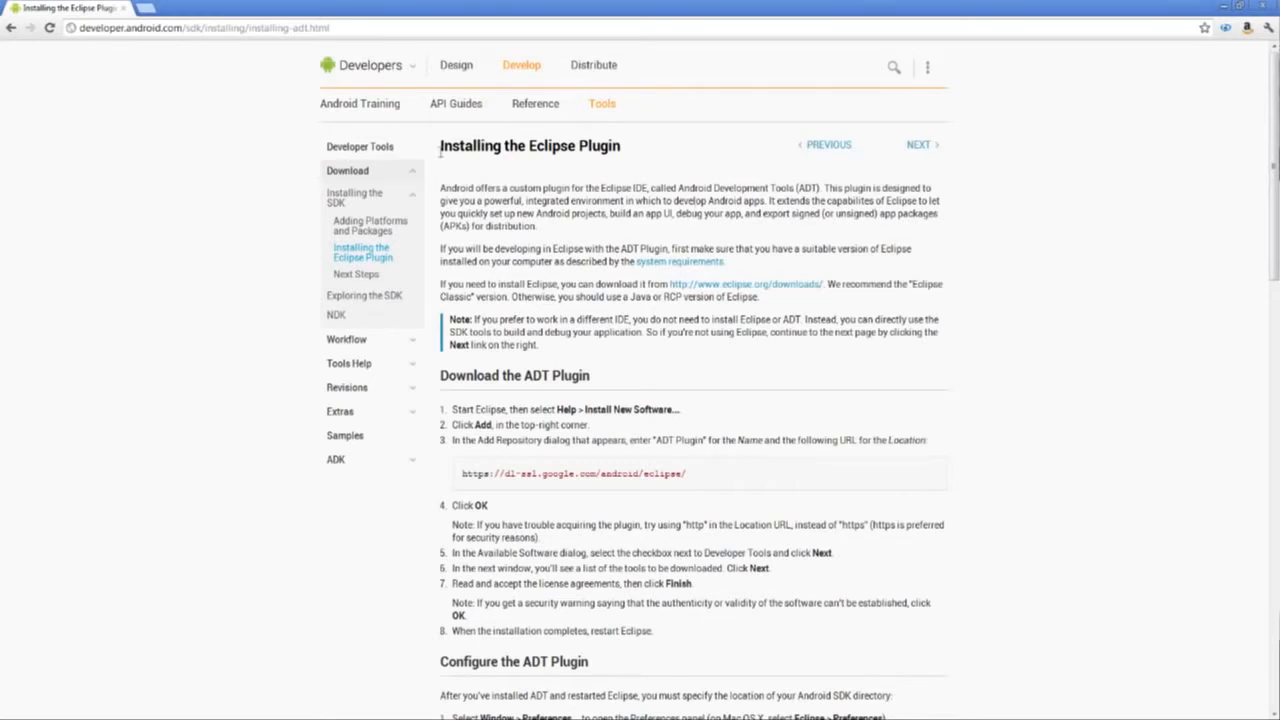
Step: Open the Eclipse downloads page linked from the Installing the Eclipse Plugin instructions in a separate browser tab and switch to it
drag(441, 146, 595, 152)
click(578, 185)
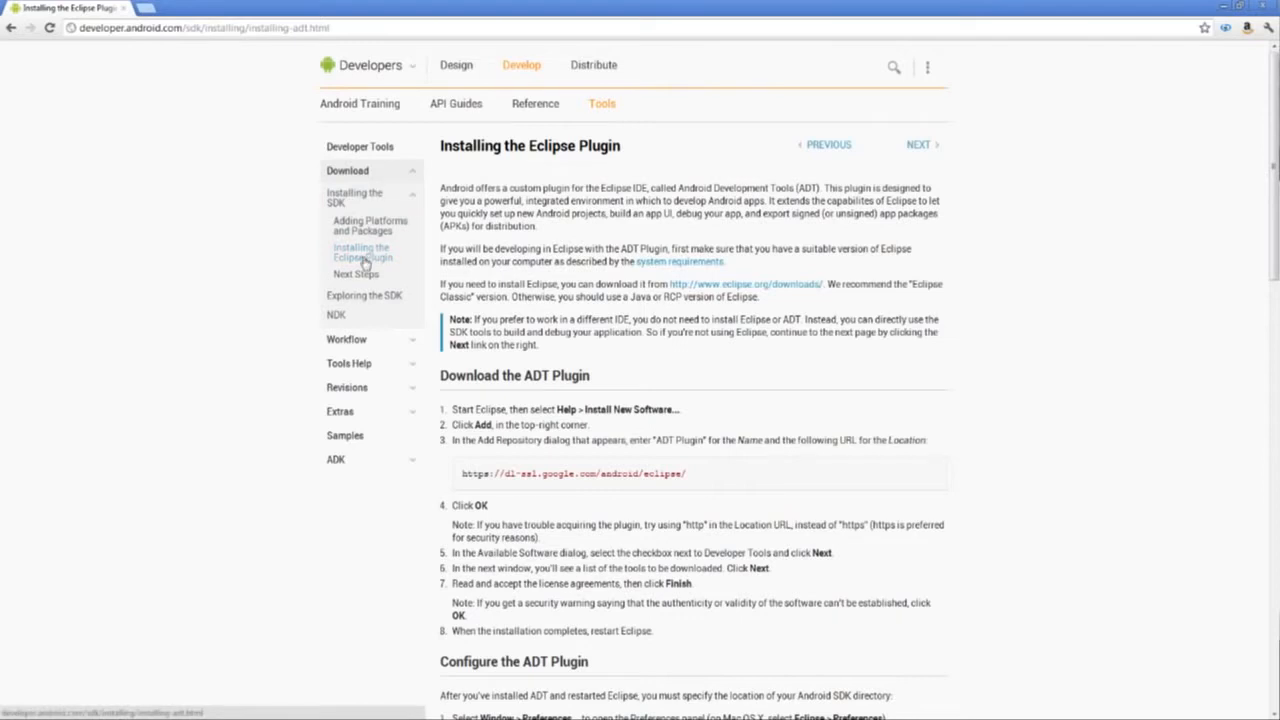
middle_click(784, 288)
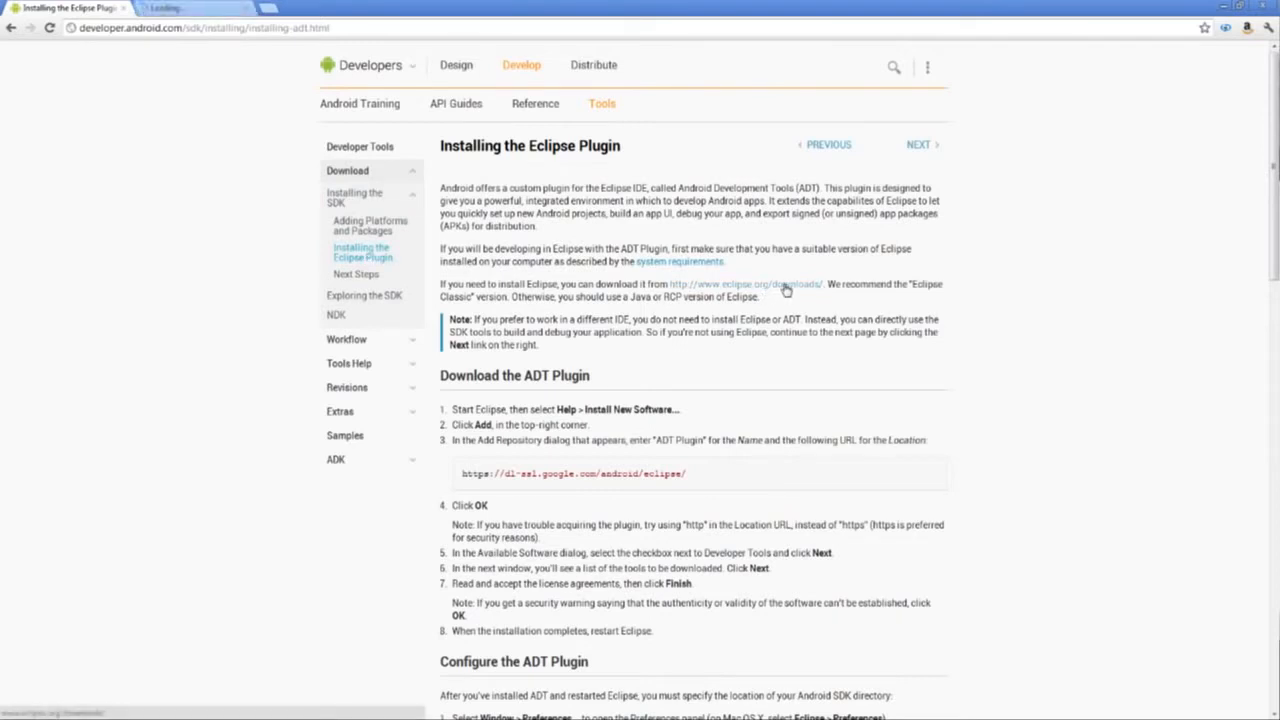
click(234, 11)
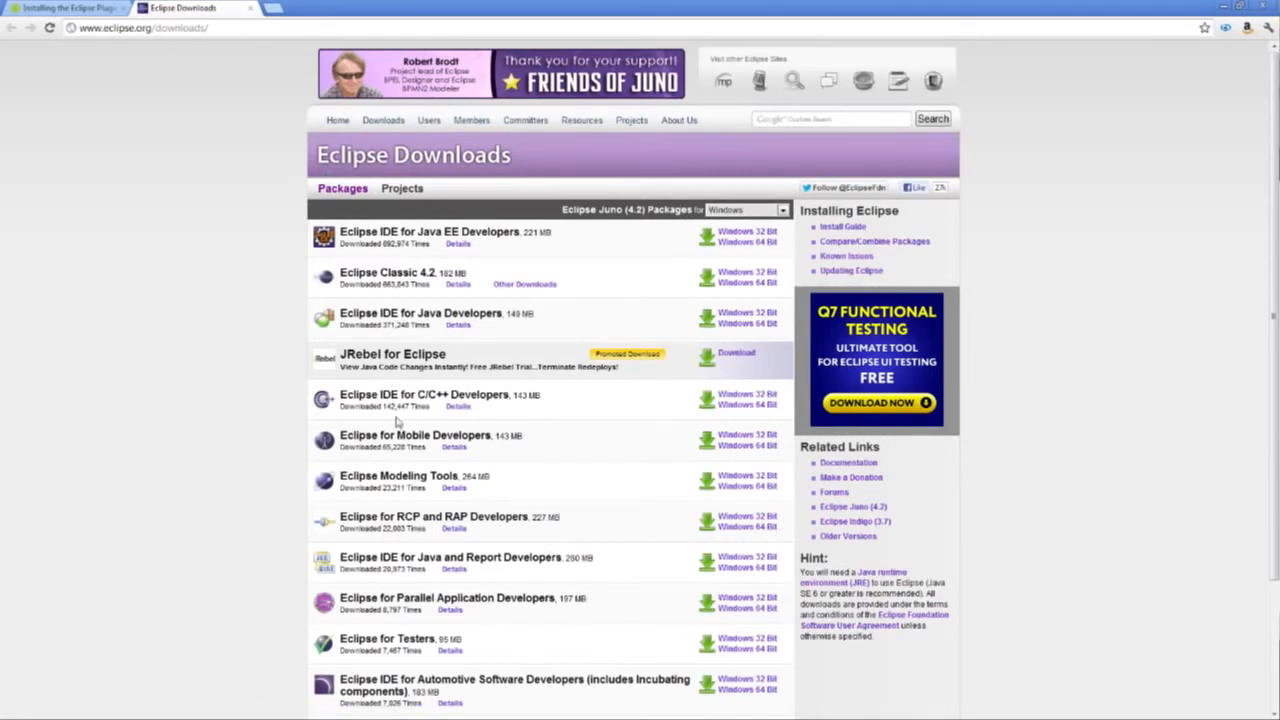
scroll(355, 370, down, 3)
scroll(360, 375, up, 3)
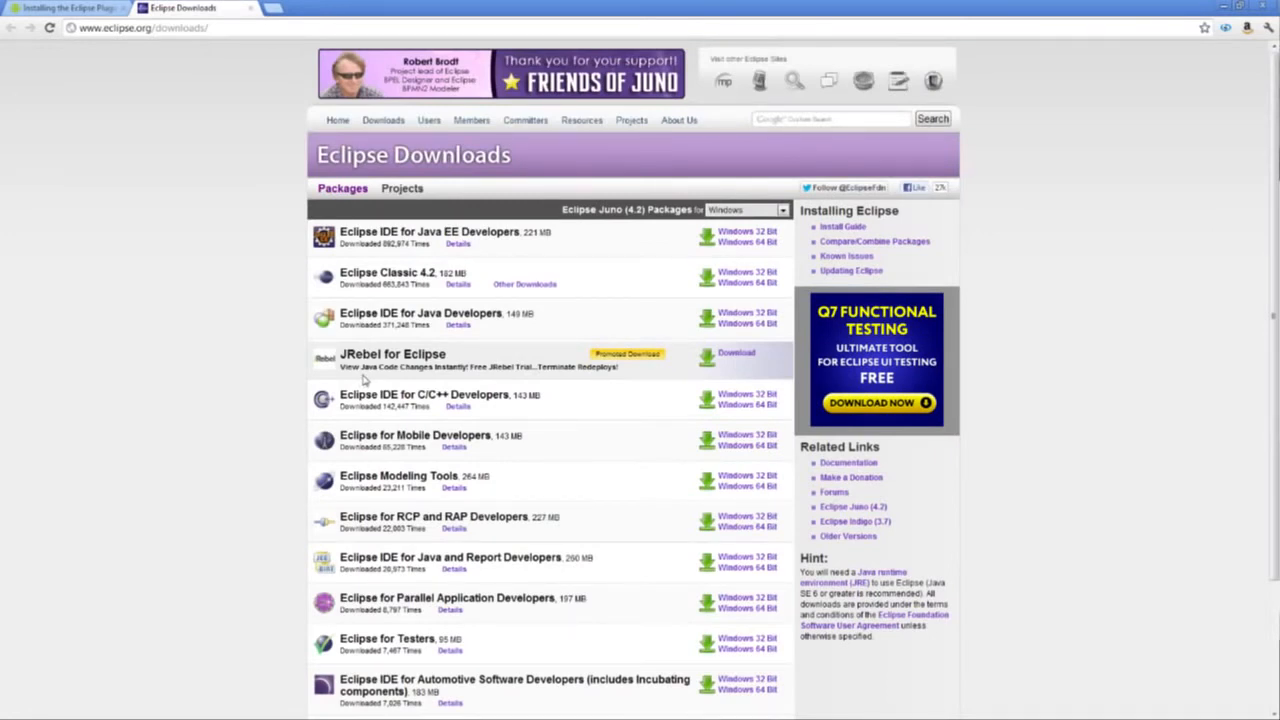
click(769, 290)
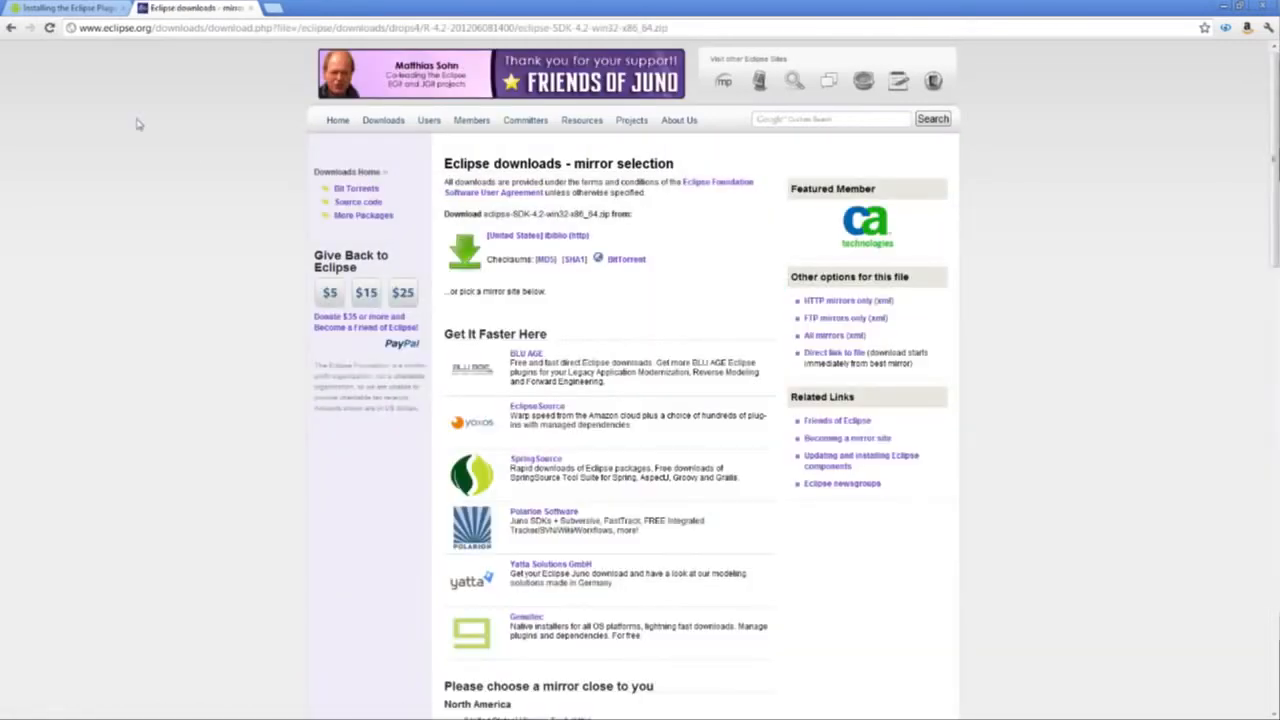
click(8, 28)
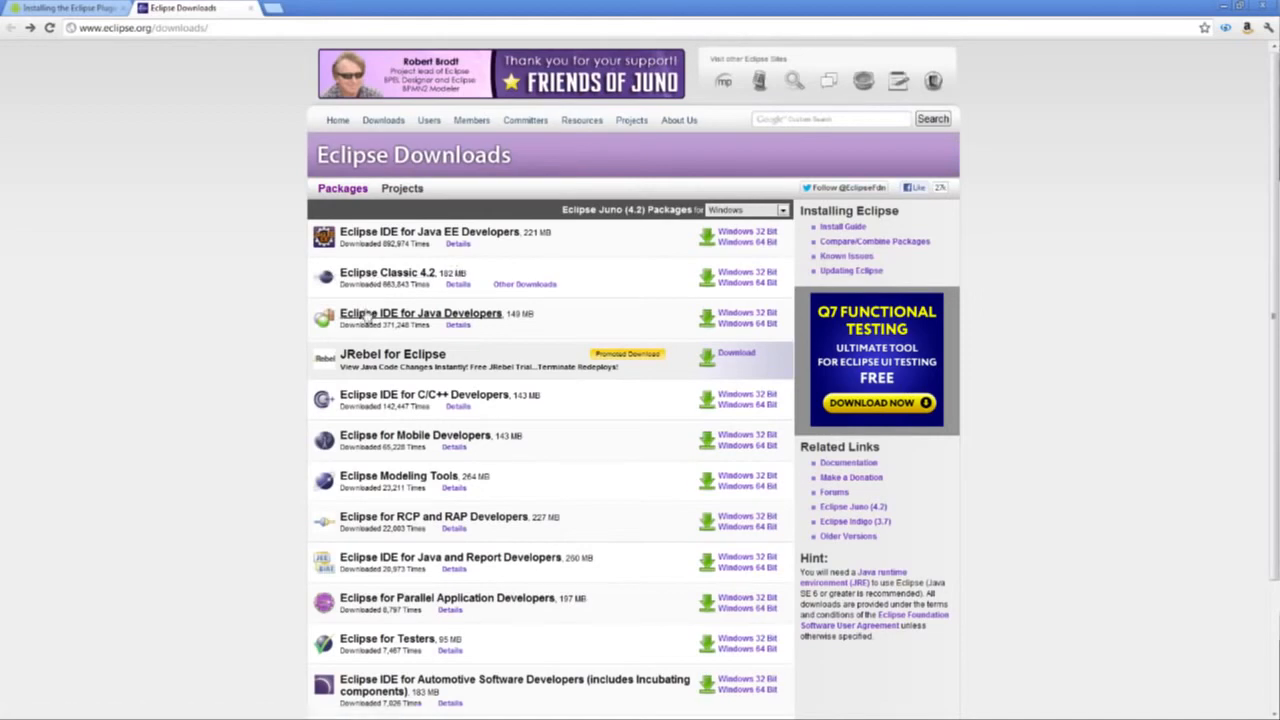
Step: Download the Windows 64 Bit version of Eclipse Classic 4.2 from the suggested United States mirror
scroll(380, 318, down, 3)
scroll(385, 512, up, 3)
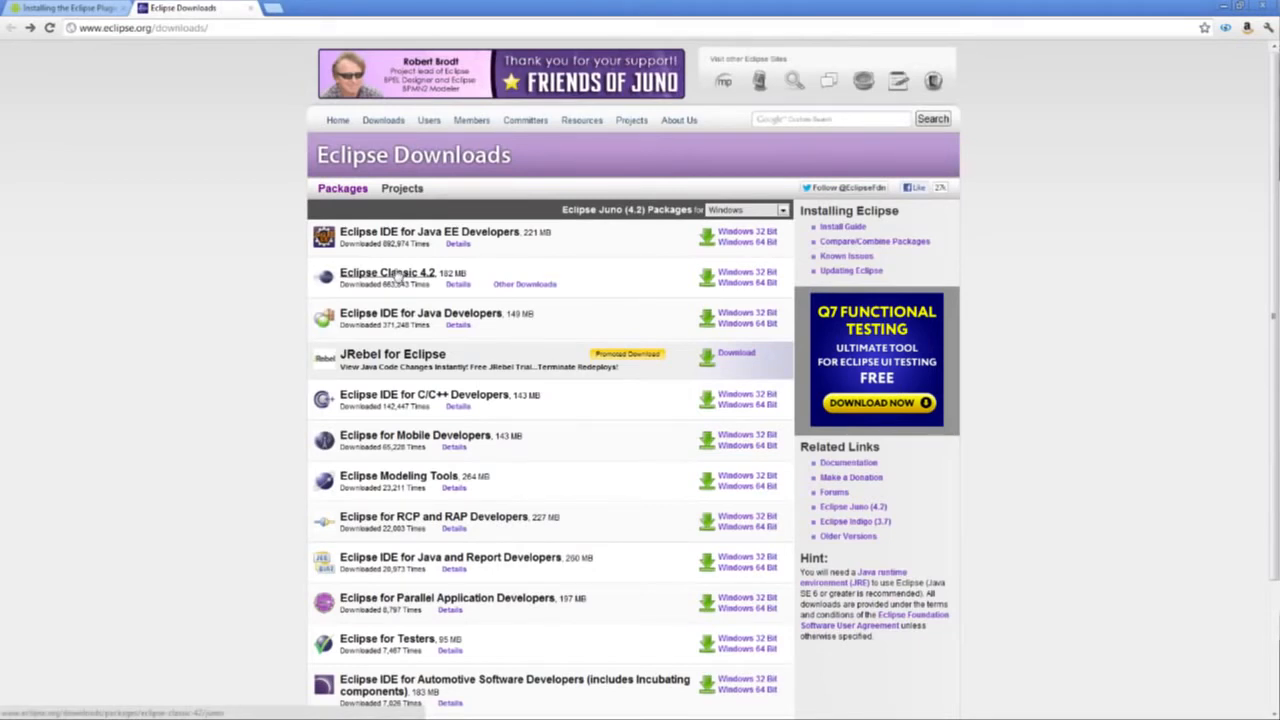
click(758, 285)
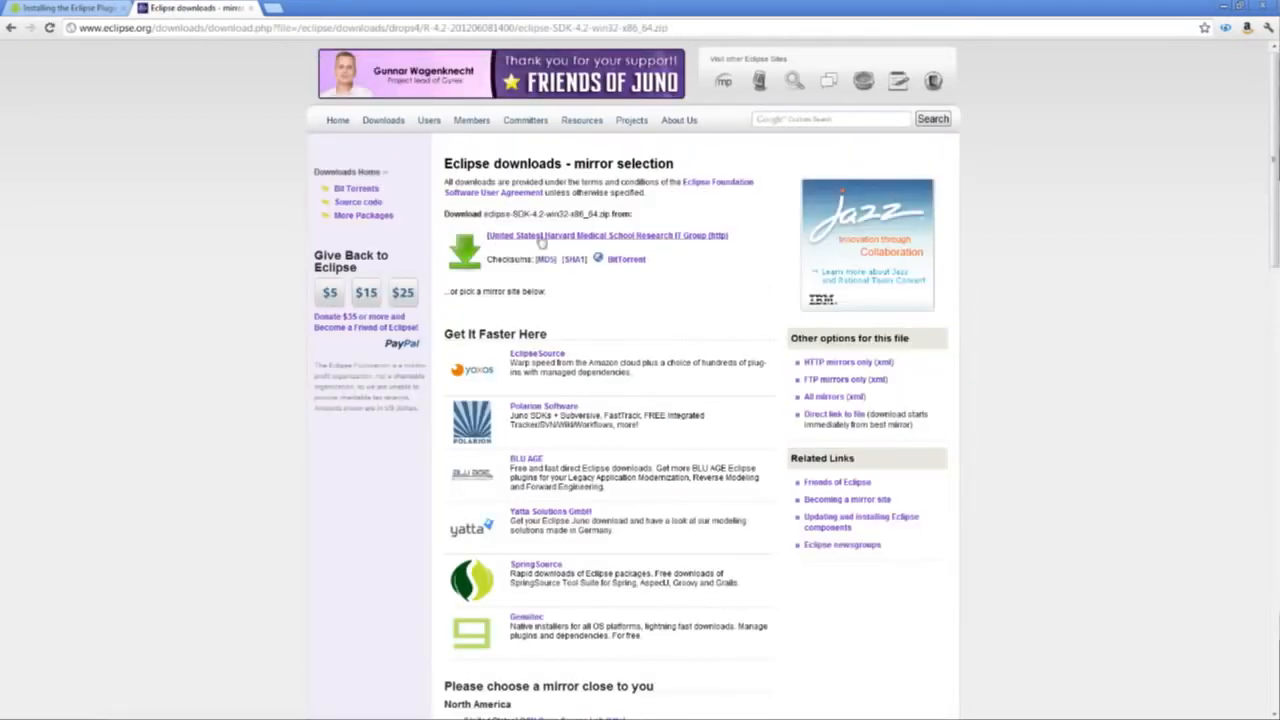
click(540, 240)
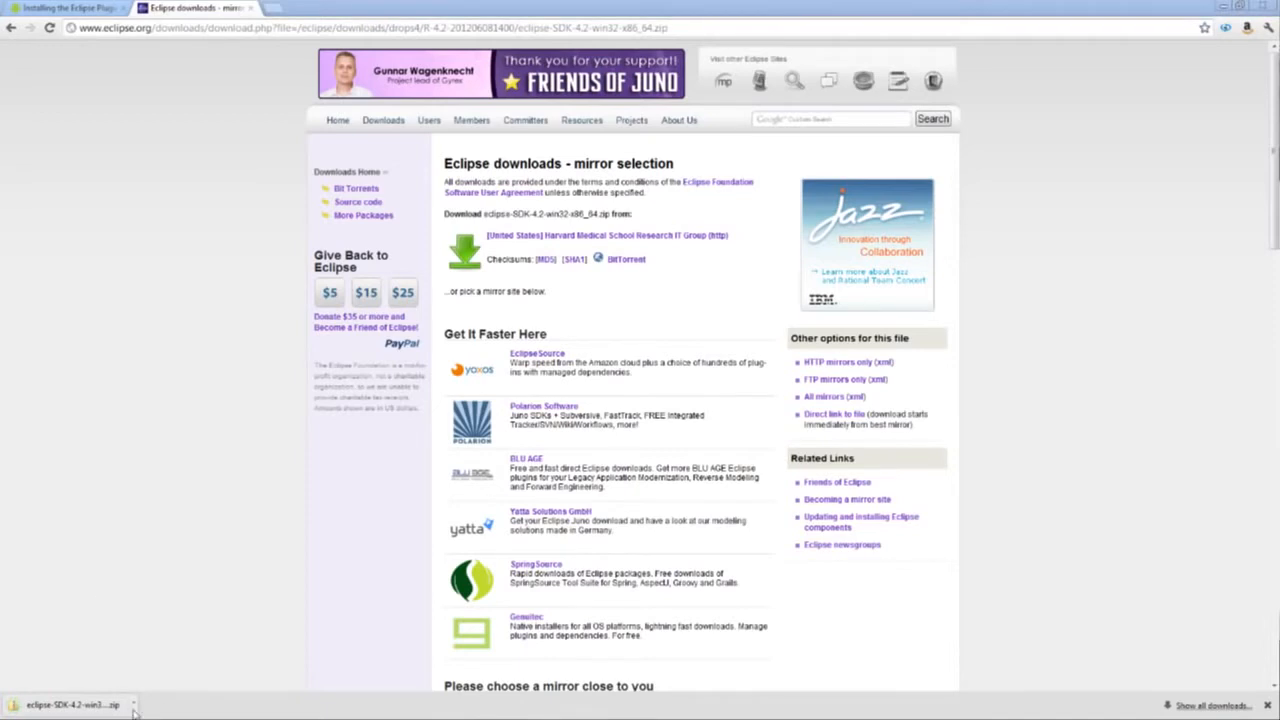
Step: Show the downloaded eclipse-SDK-4.2-win32-x86_64 archive in its folder, open it and check the contents of its eclipse folder
click(134, 707)
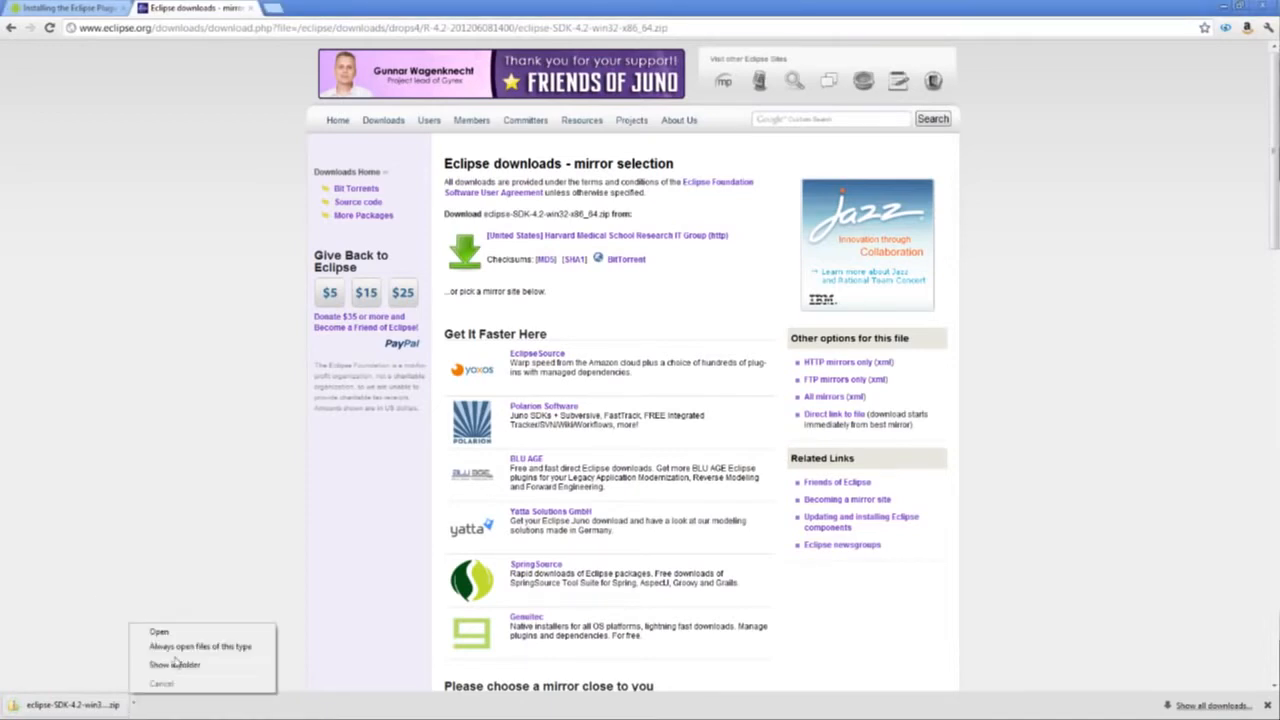
click(205, 666)
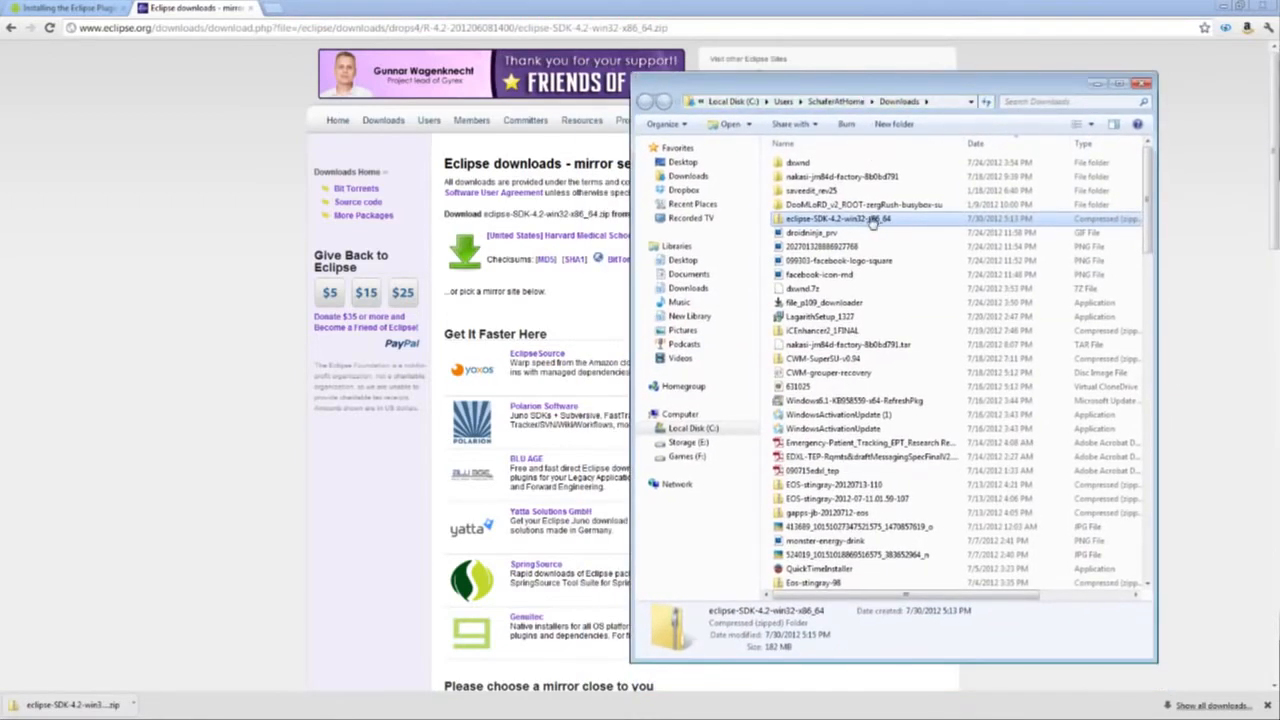
right_click(859, 220)
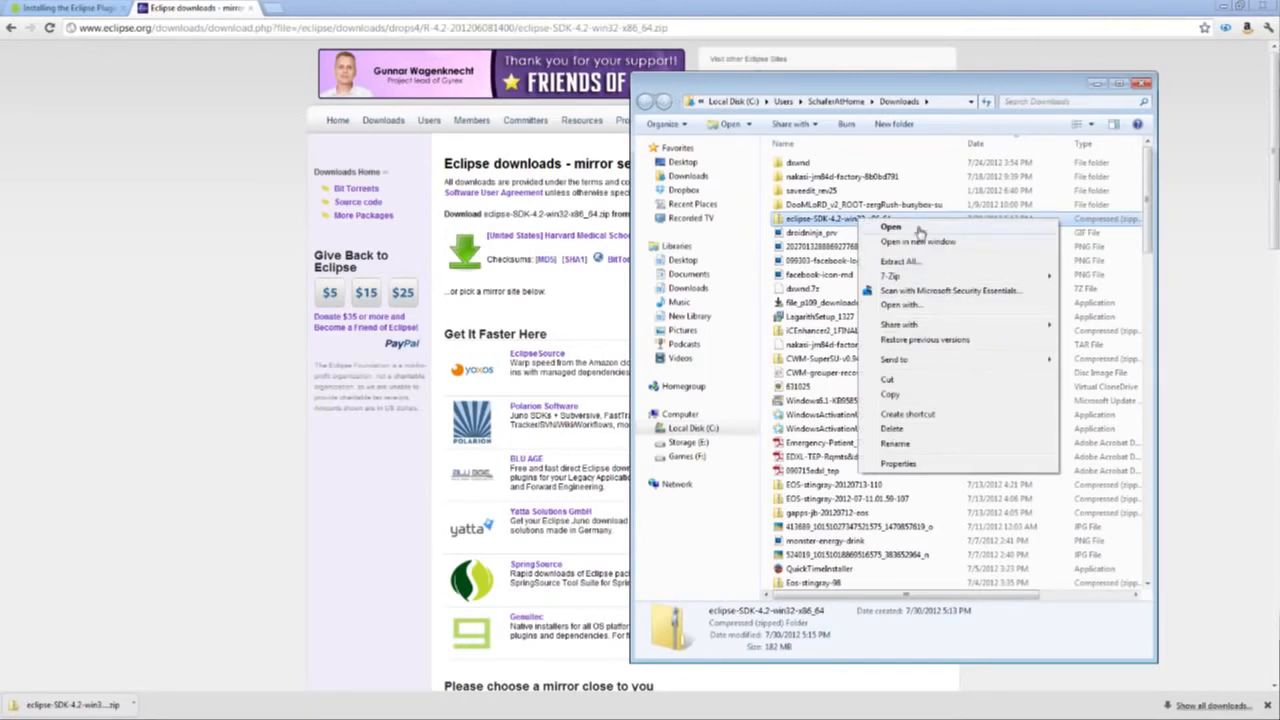
click(918, 228)
click(805, 168)
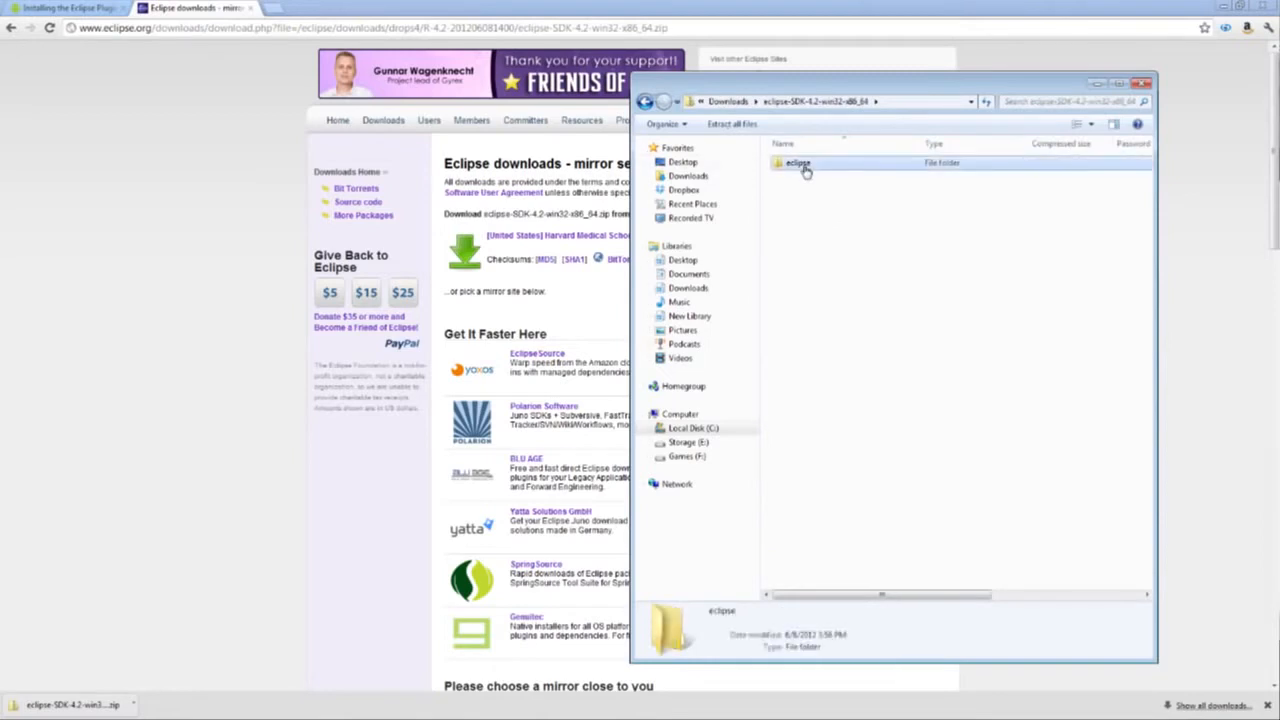
double_click(805, 168)
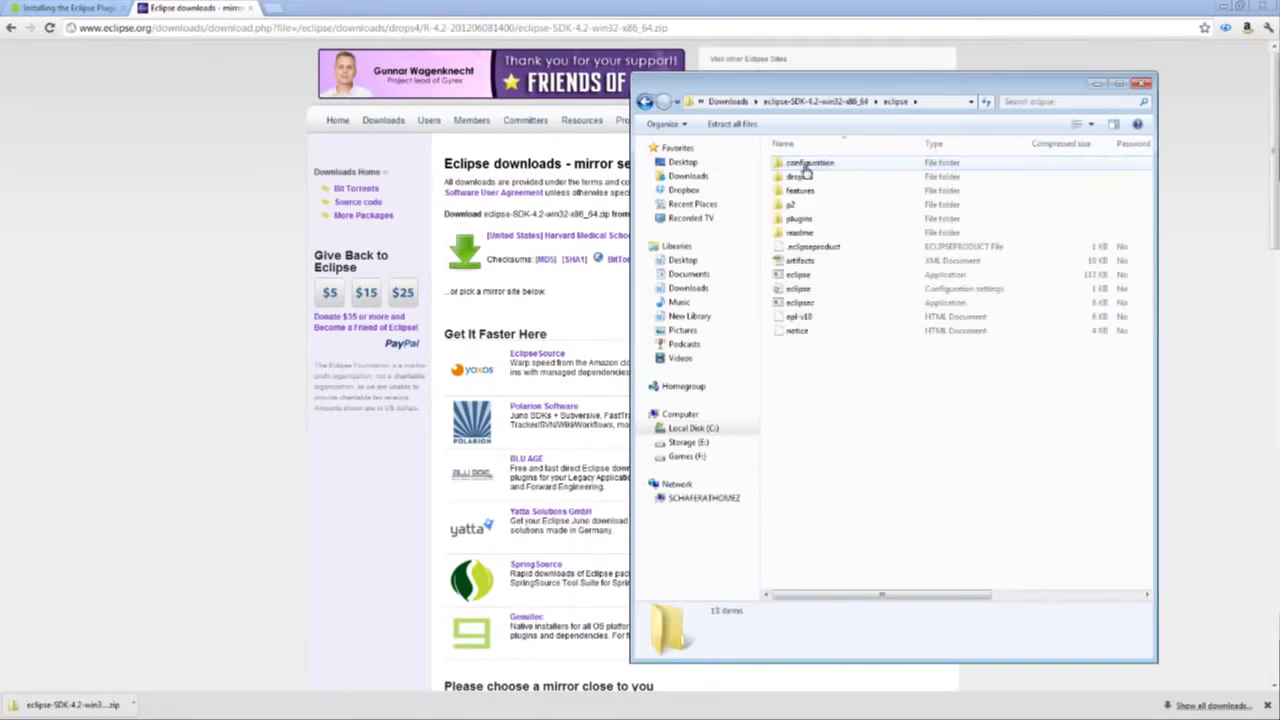
click(645, 103)
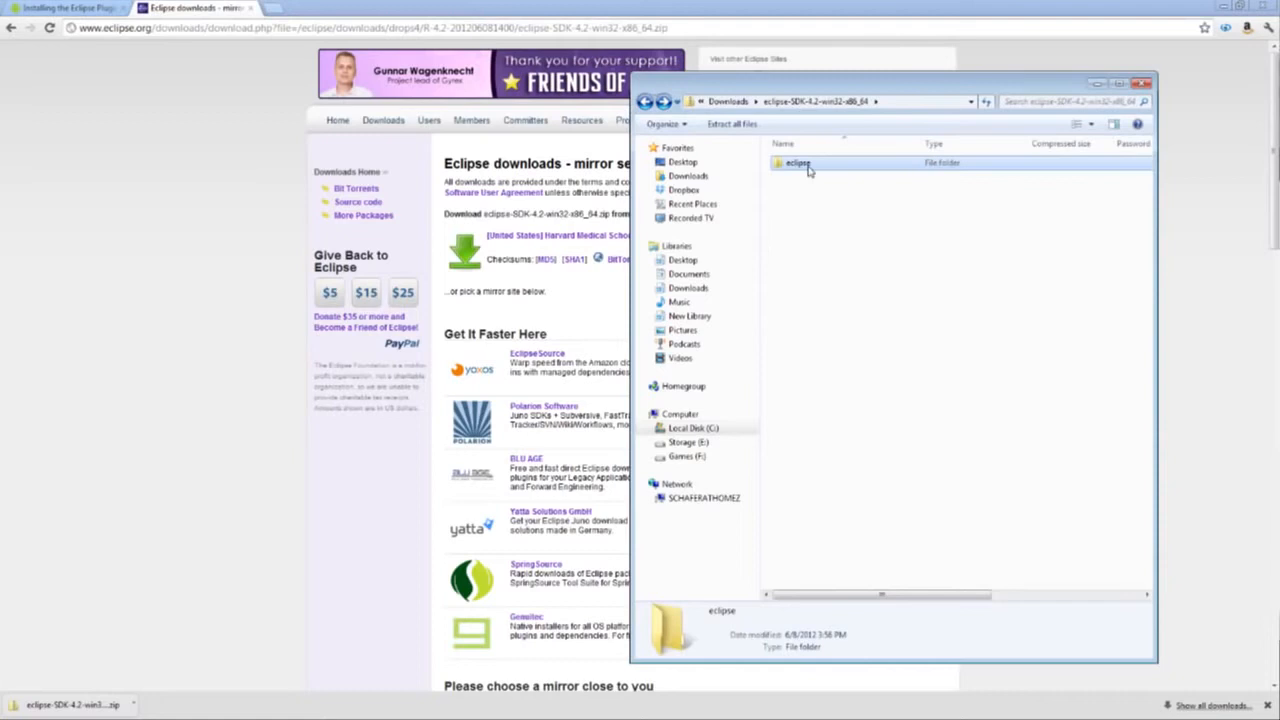
Step: Copy the eclipse folder from the archive and go to Program Files on Local Disk (C:)
right_click(806, 166)
click(836, 222)
click(709, 430)
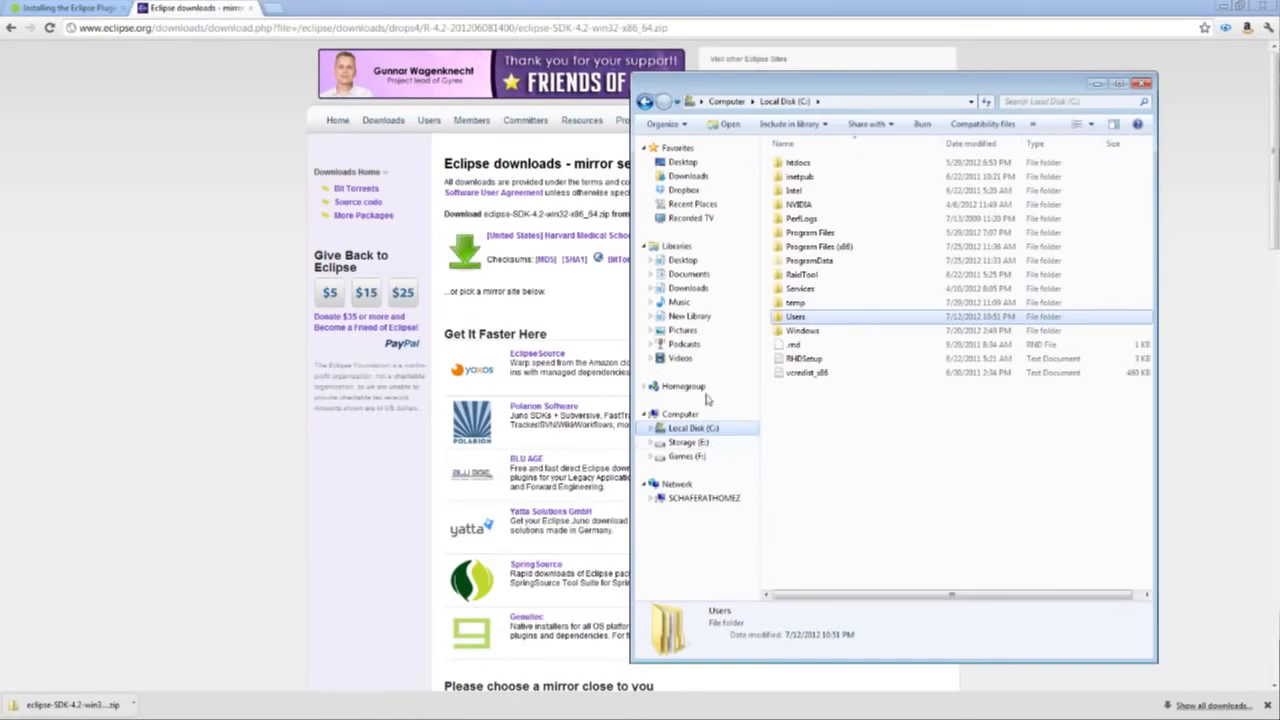
click(822, 234)
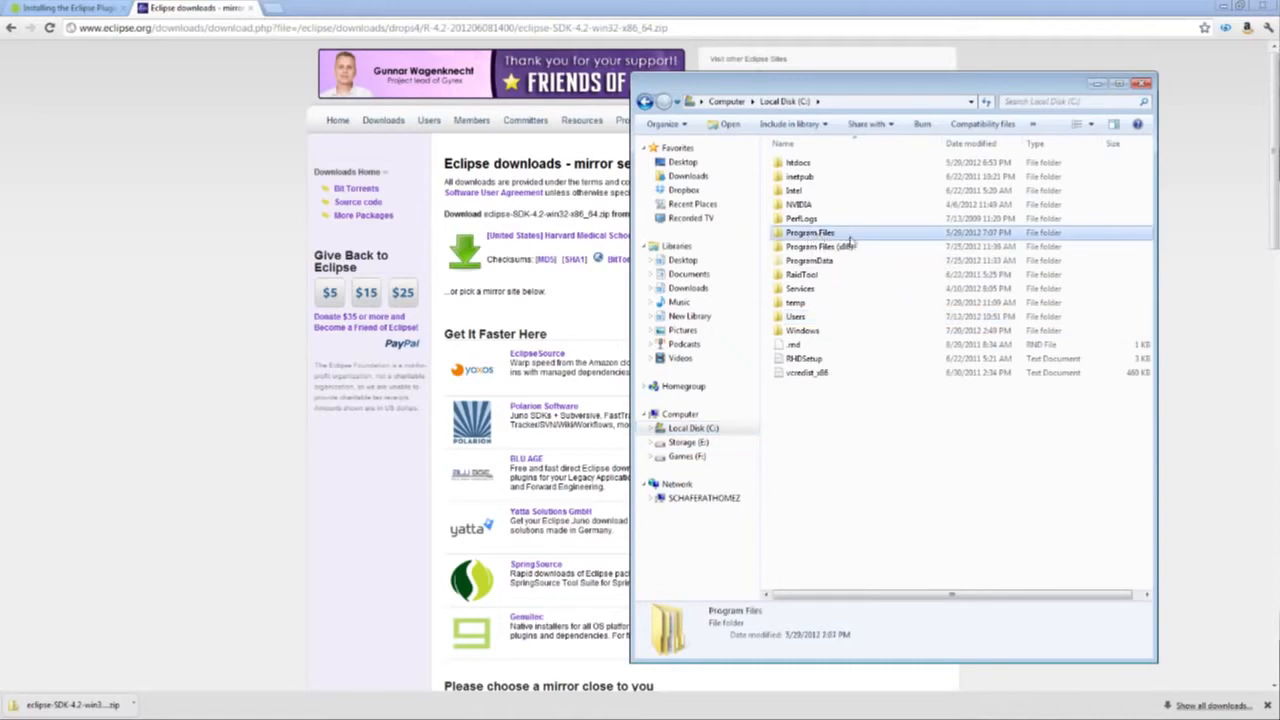
double_click(850, 240)
Step: Paste the copied eclipse folder into Program Files, granting administrator permission for the copy
click(930, 497)
right_click(946, 497)
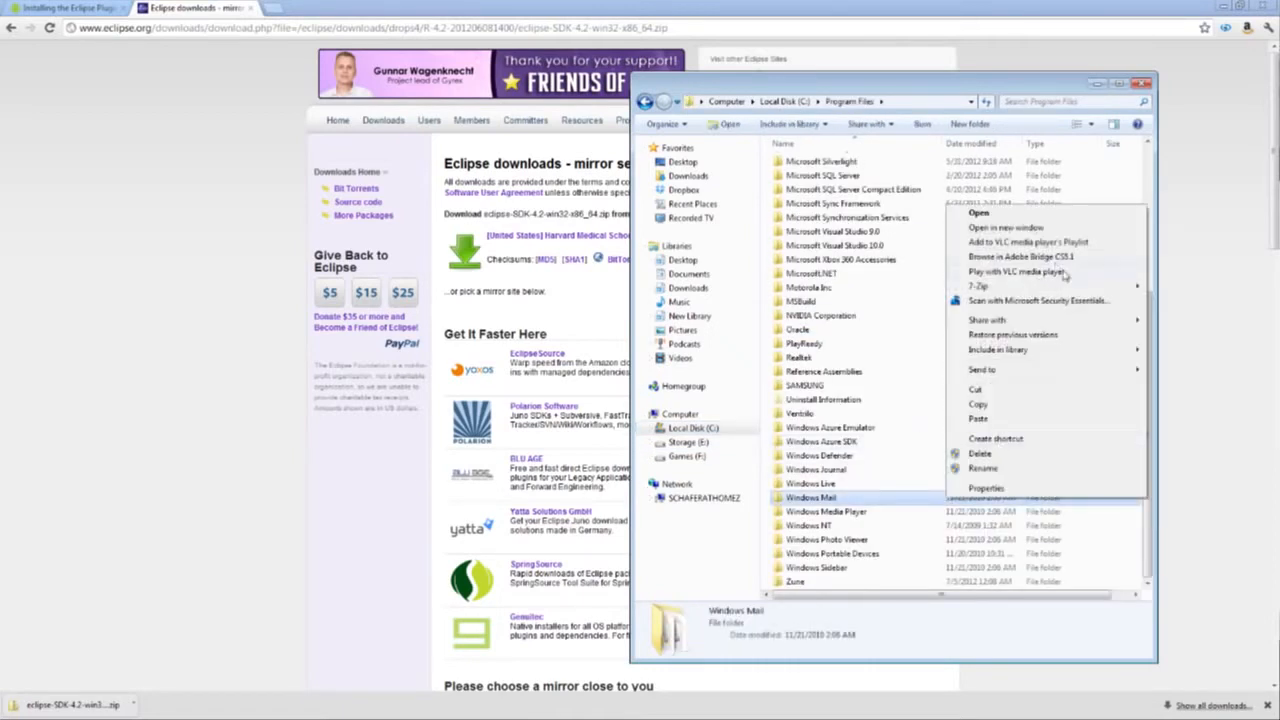
click(707, 89)
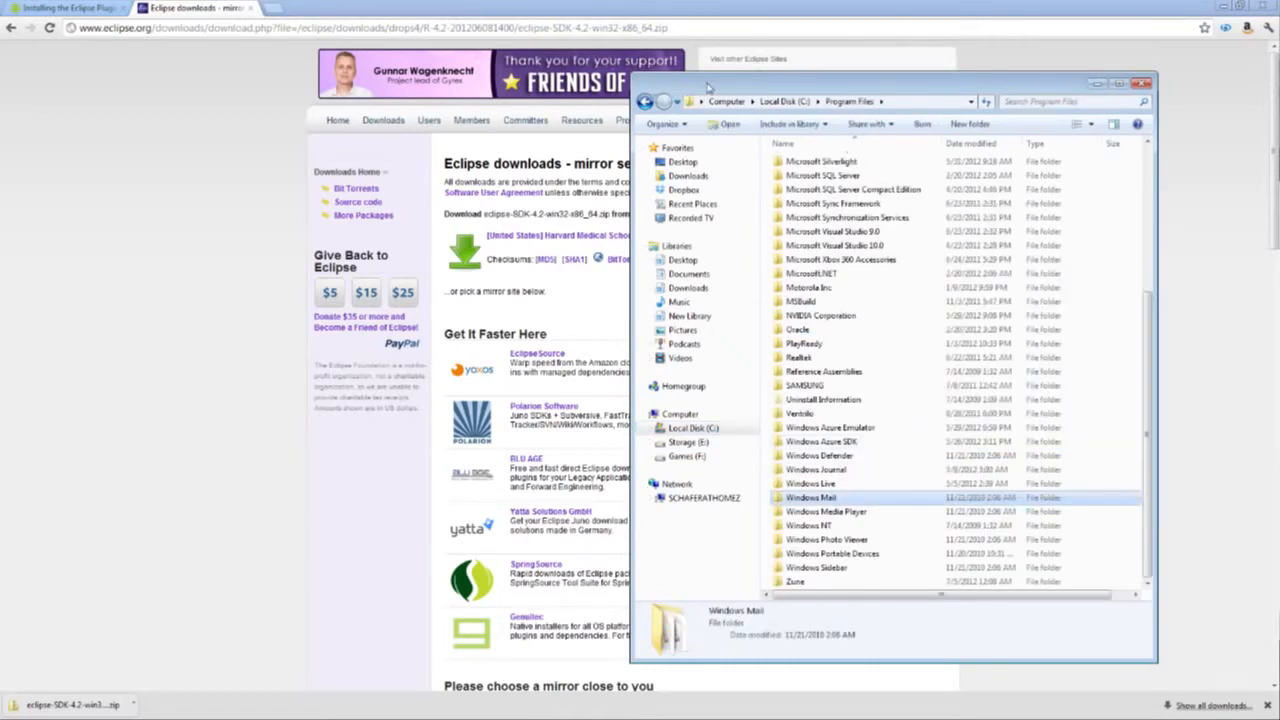
key(alt)
click(647, 121)
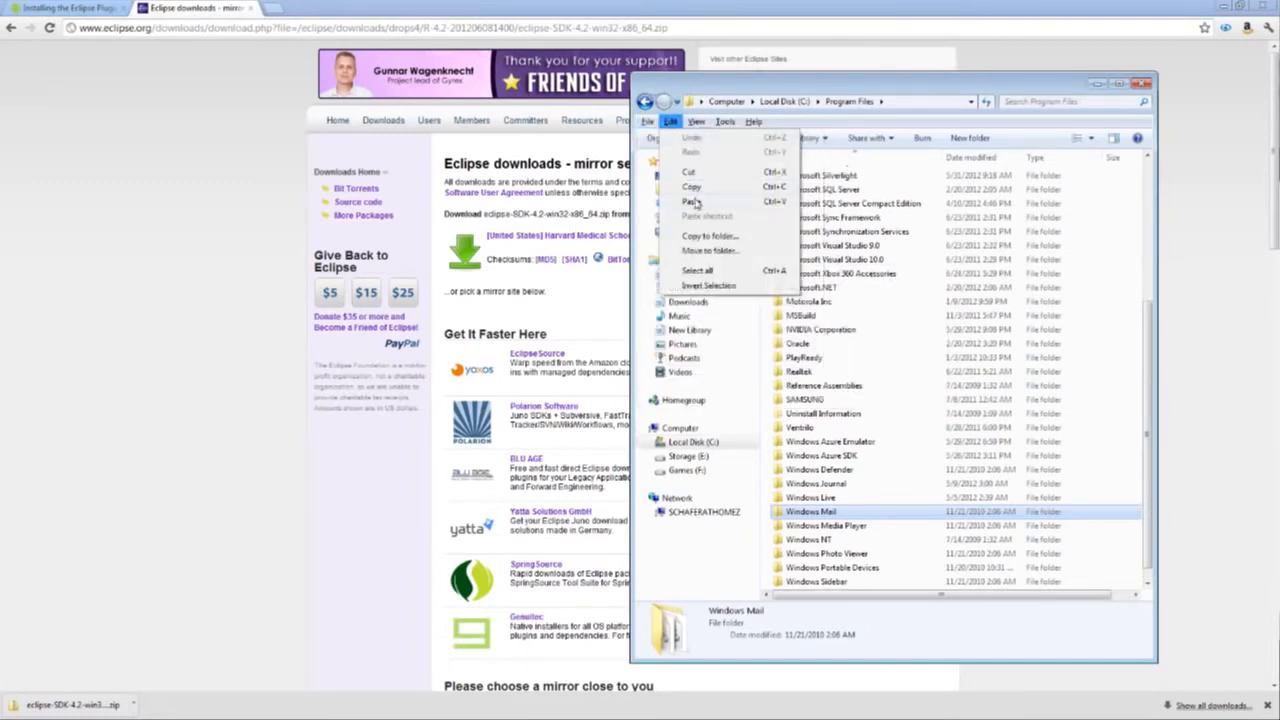
click(696, 199)
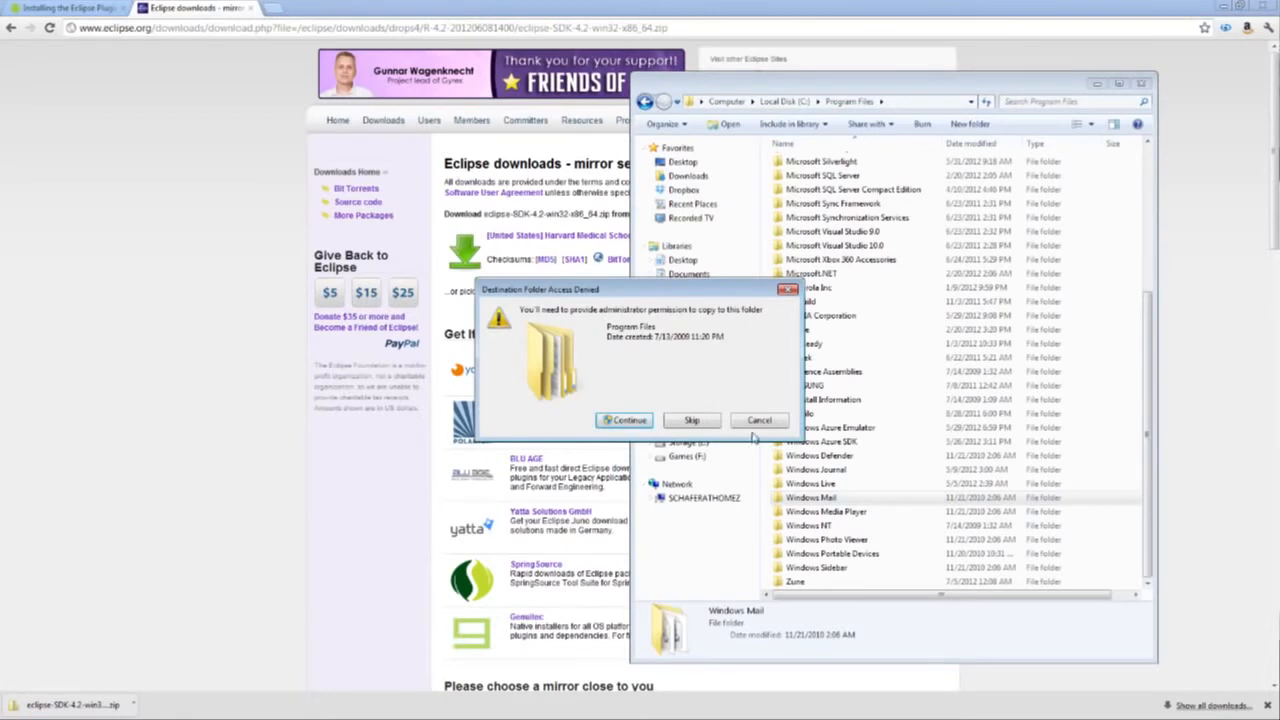
click(628, 420)
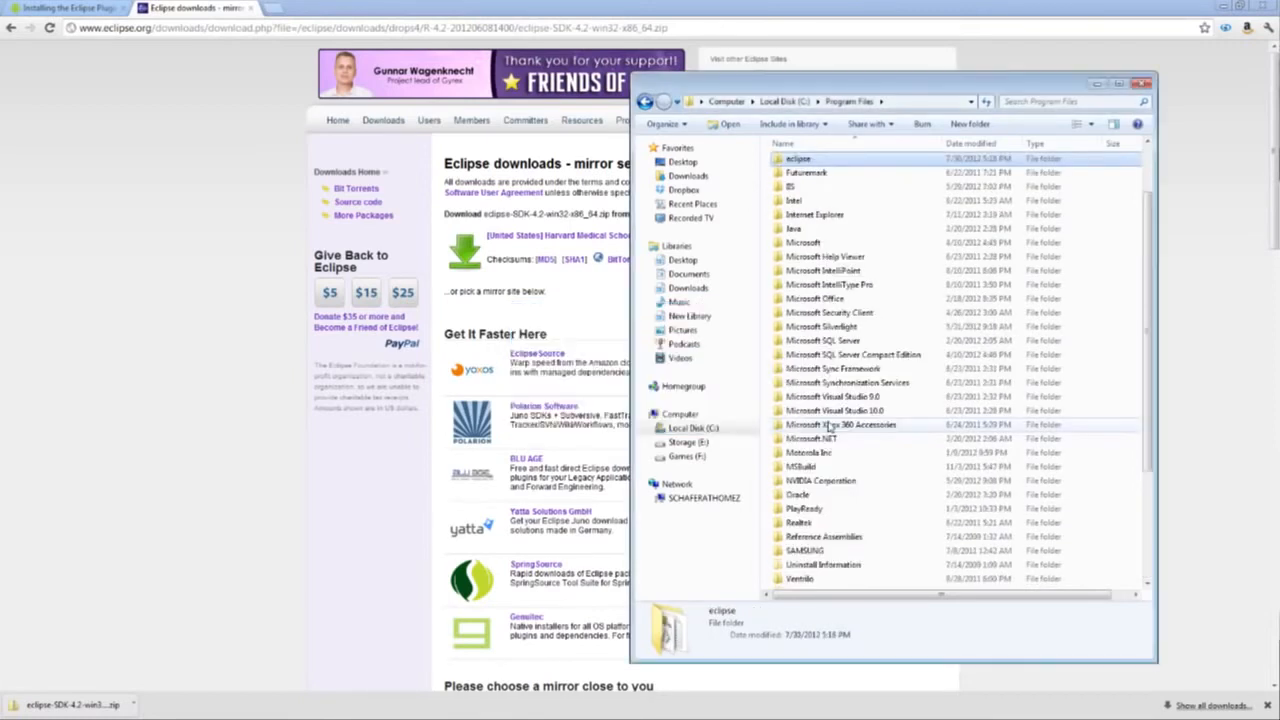
Step: Open the eclipse folder in Program Files and select the eclipse application
double_click(798, 158)
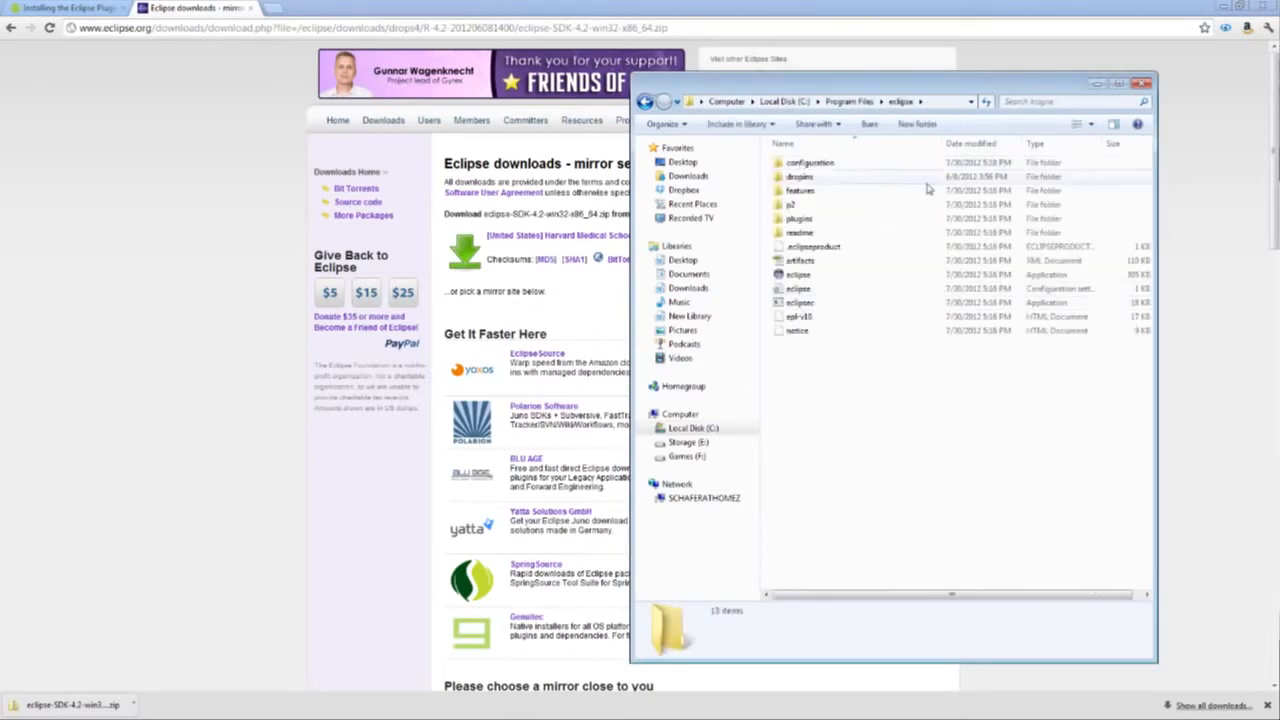
click(799, 277)
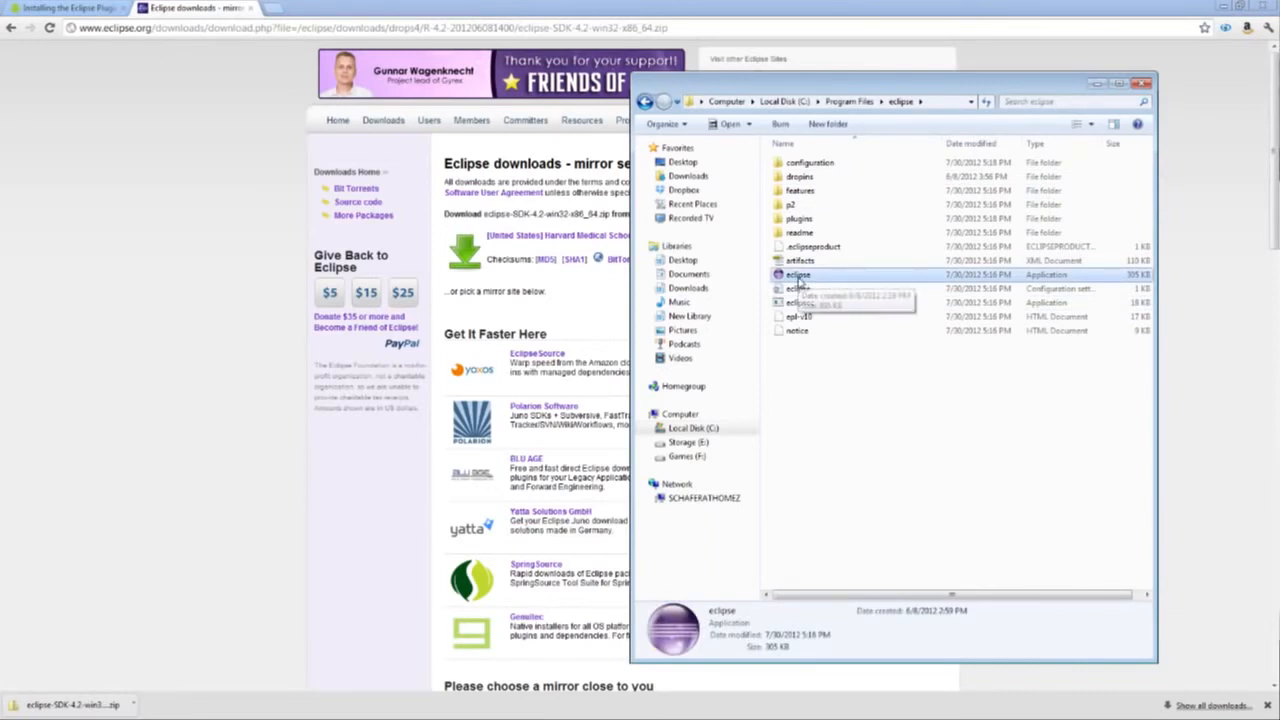
right_click(800, 284)
click(867, 583)
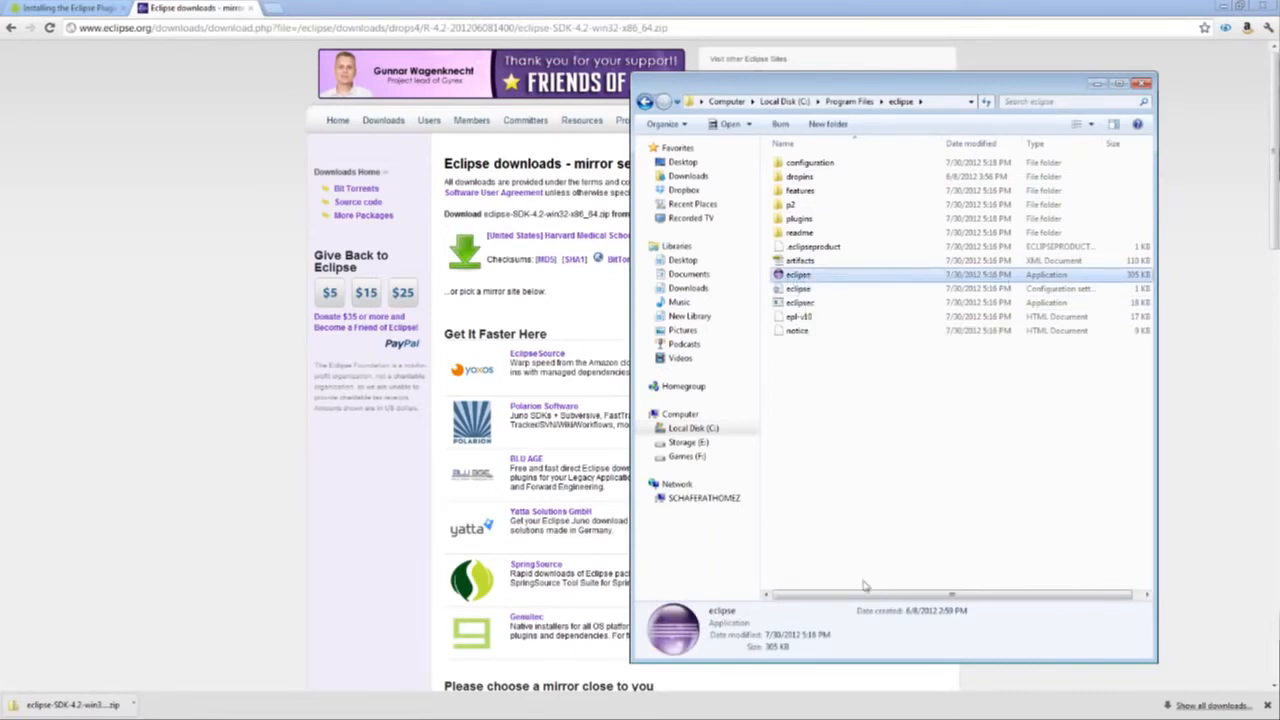
click(788, 278)
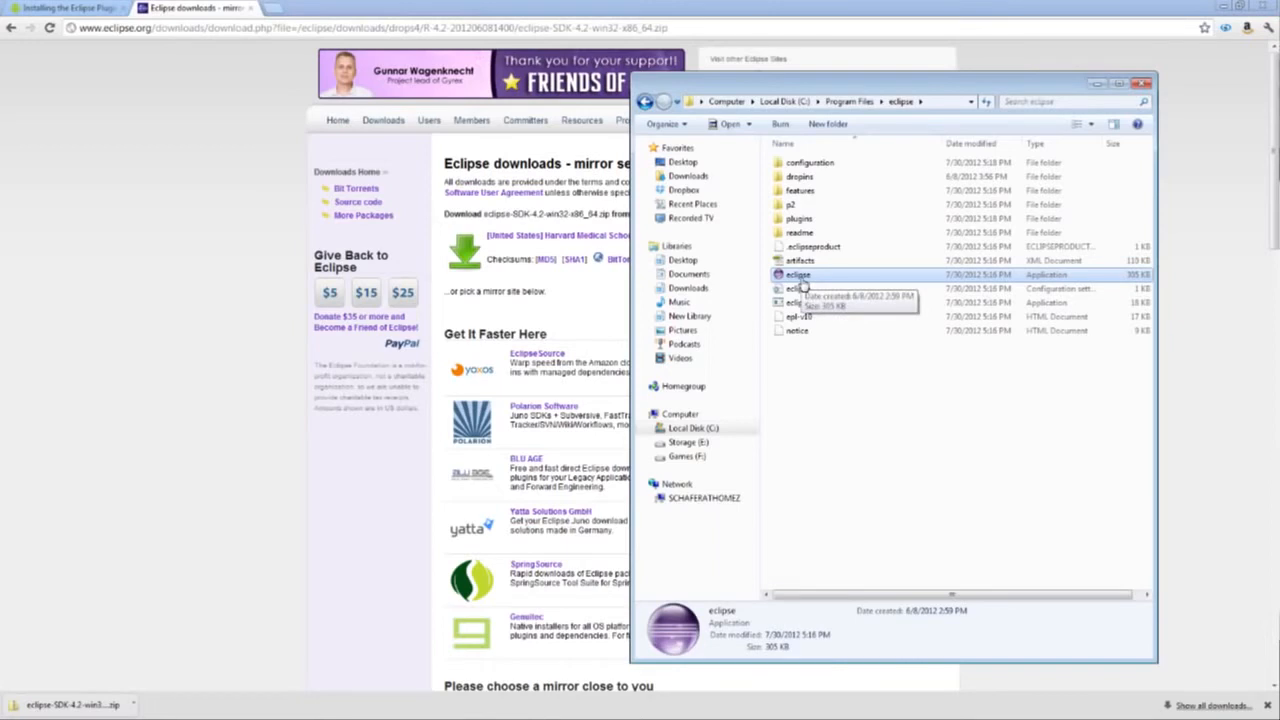
Step: Launch Eclipse and set its workspace to an AndroidWorkspace folder inside the user's home folder
double_click(800, 284)
click(687, 383)
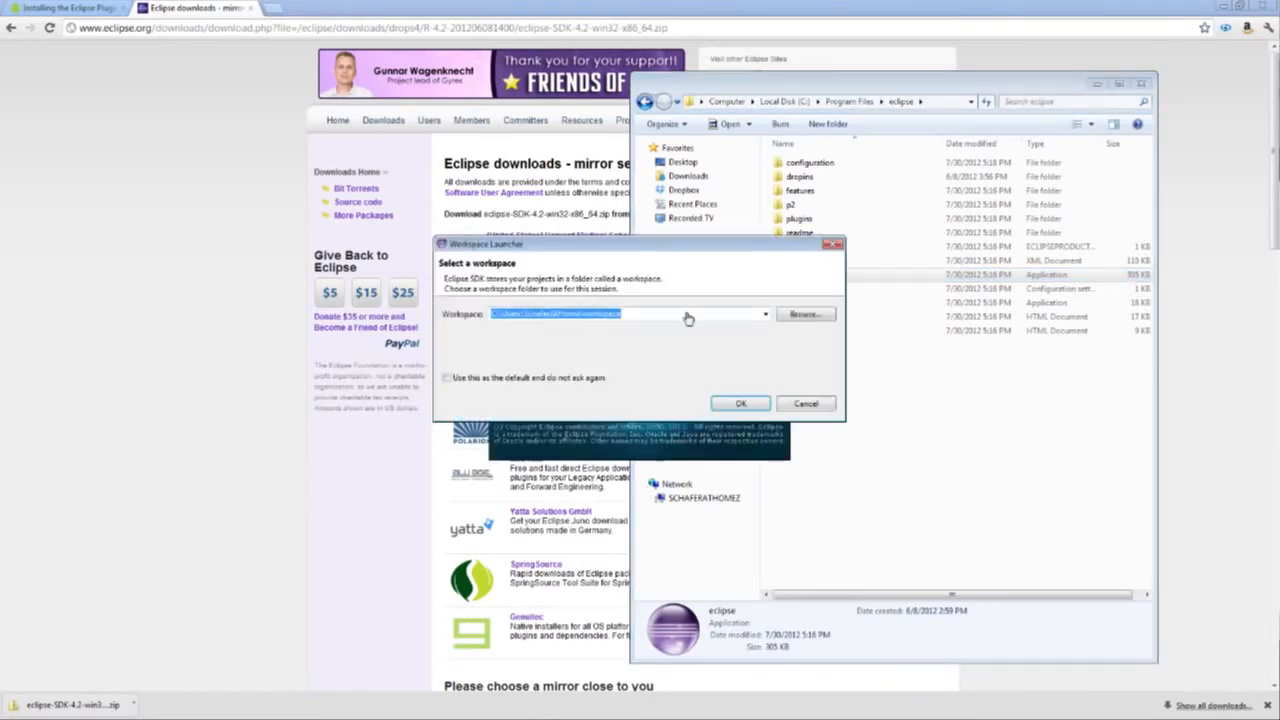
click(653, 316)
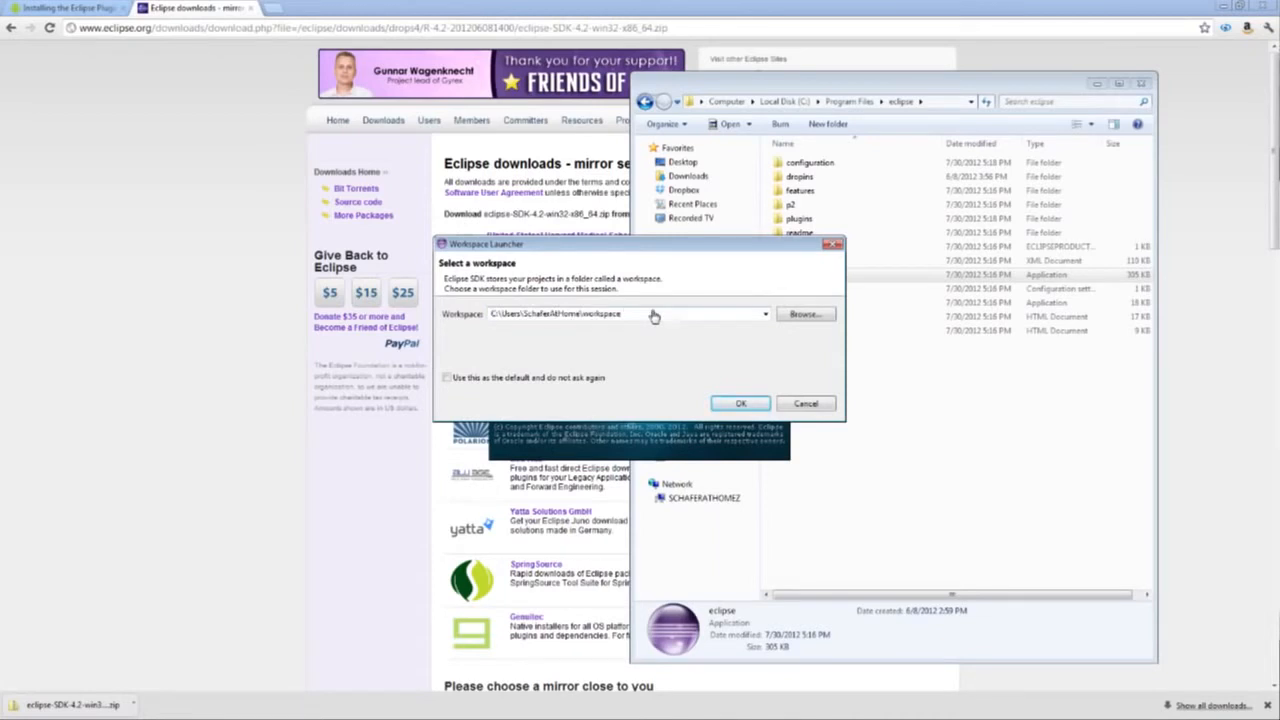
key(BackSpace)
key(BackSpace)
key(BackSpace)
text(eclroidWorksp)
click(745, 405)
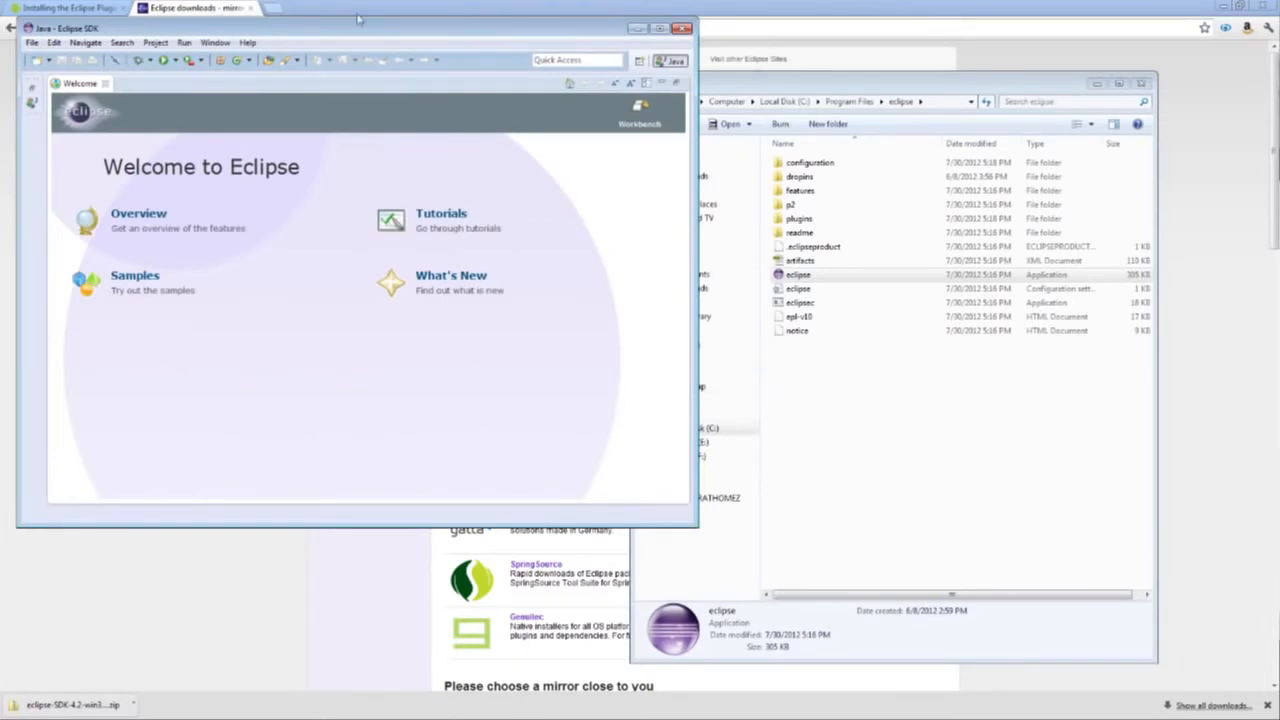
Step: Maximize Eclipse and leave its Welcome page for the workbench, then start Install New Software
drag(358, 18, 531, 2)
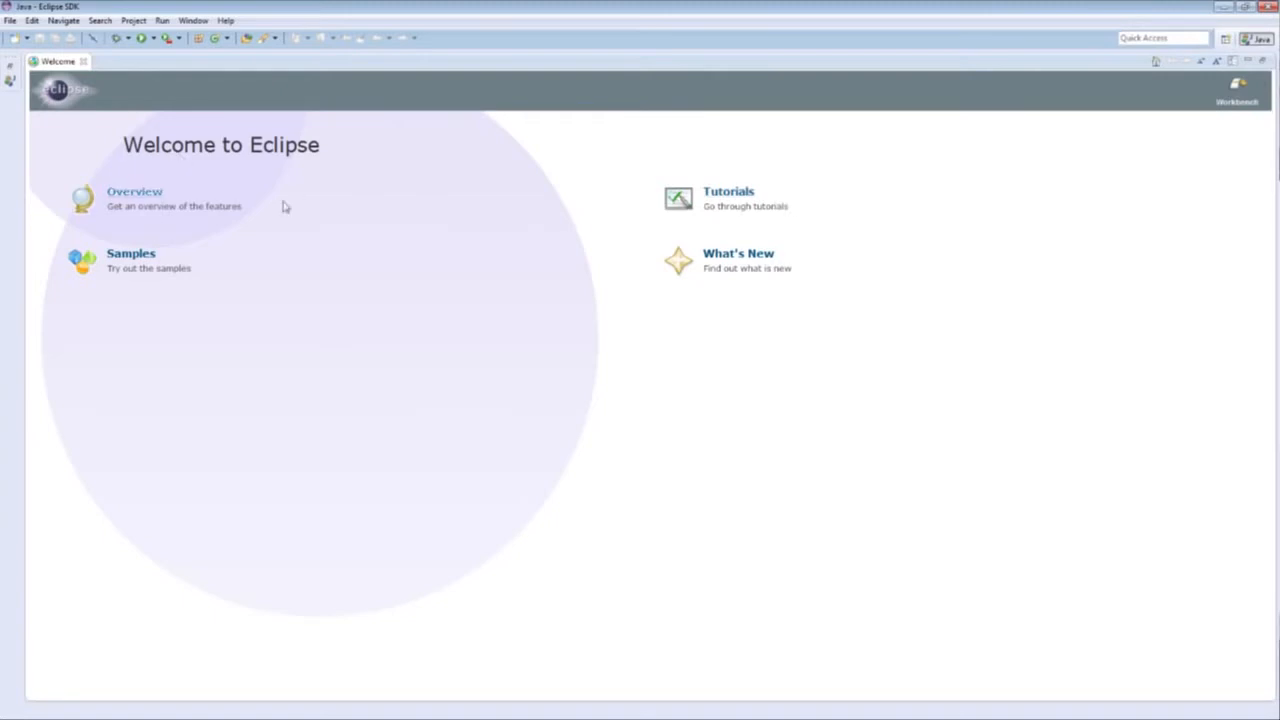
click(1237, 92)
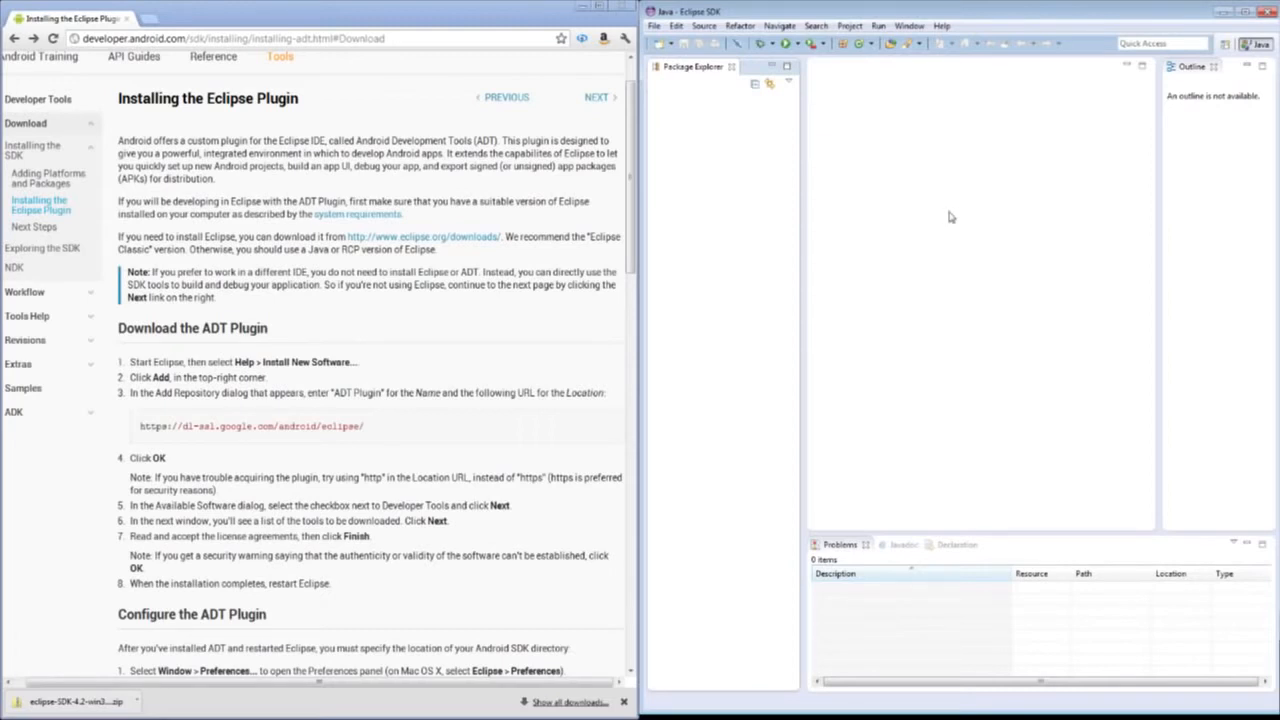
click(941, 27)
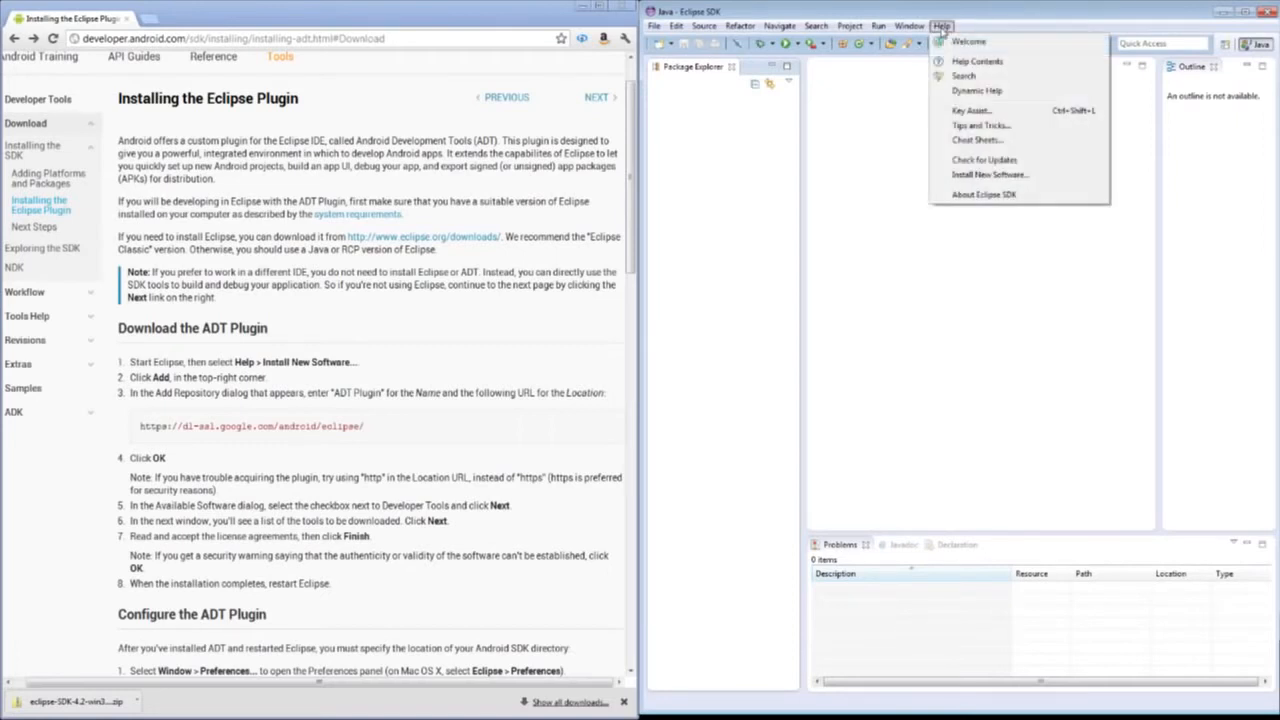
click(1053, 178)
click(867, 135)
drag(857, 140, 671, 168)
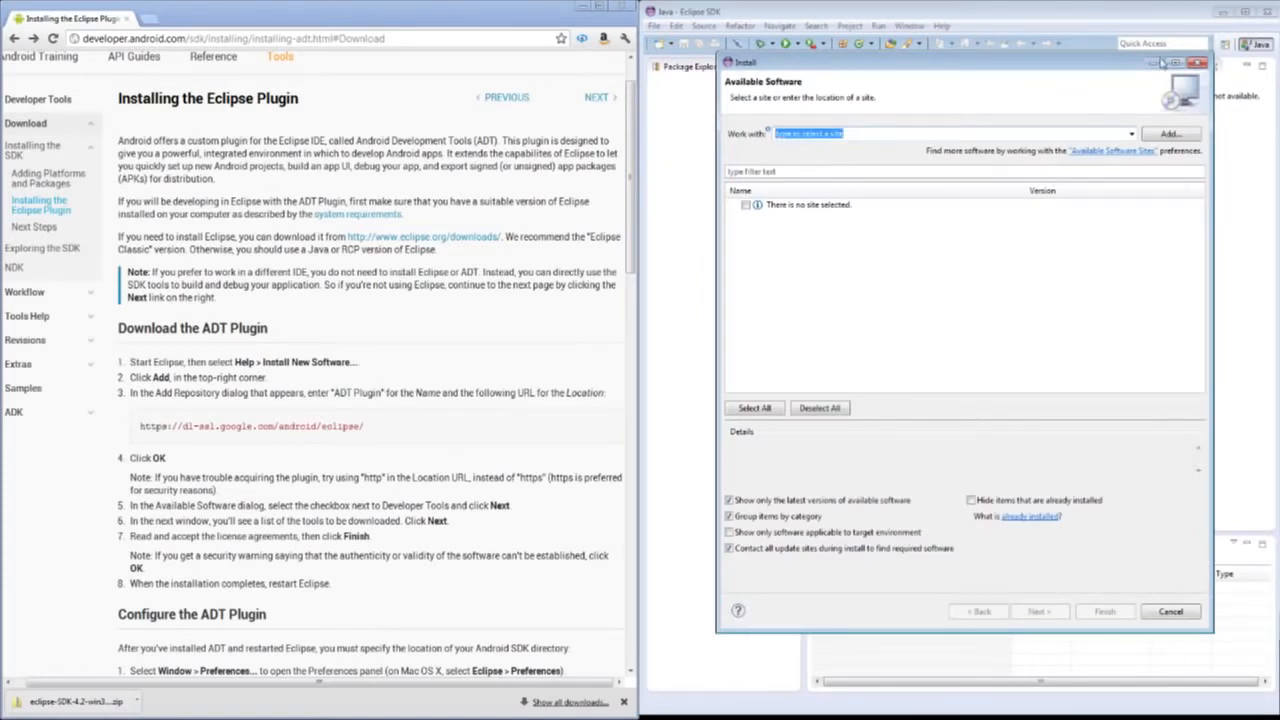
click(1165, 136)
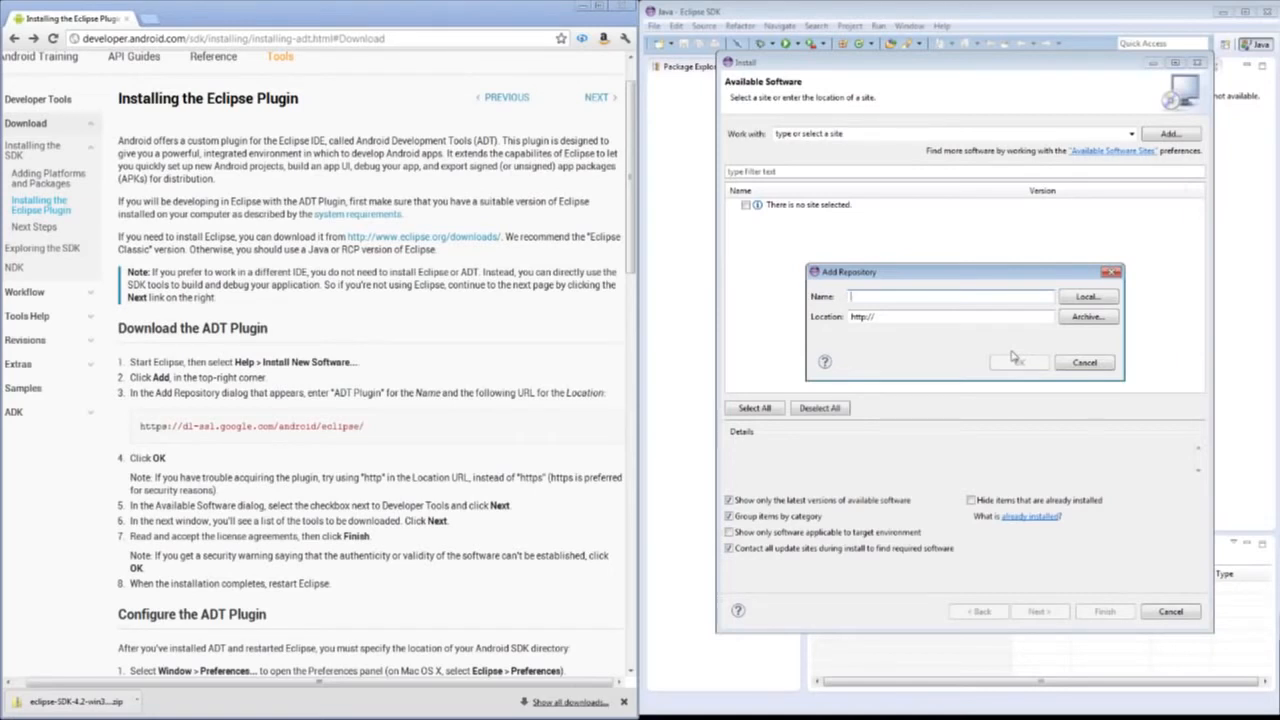
text(Android)
key(Tab)
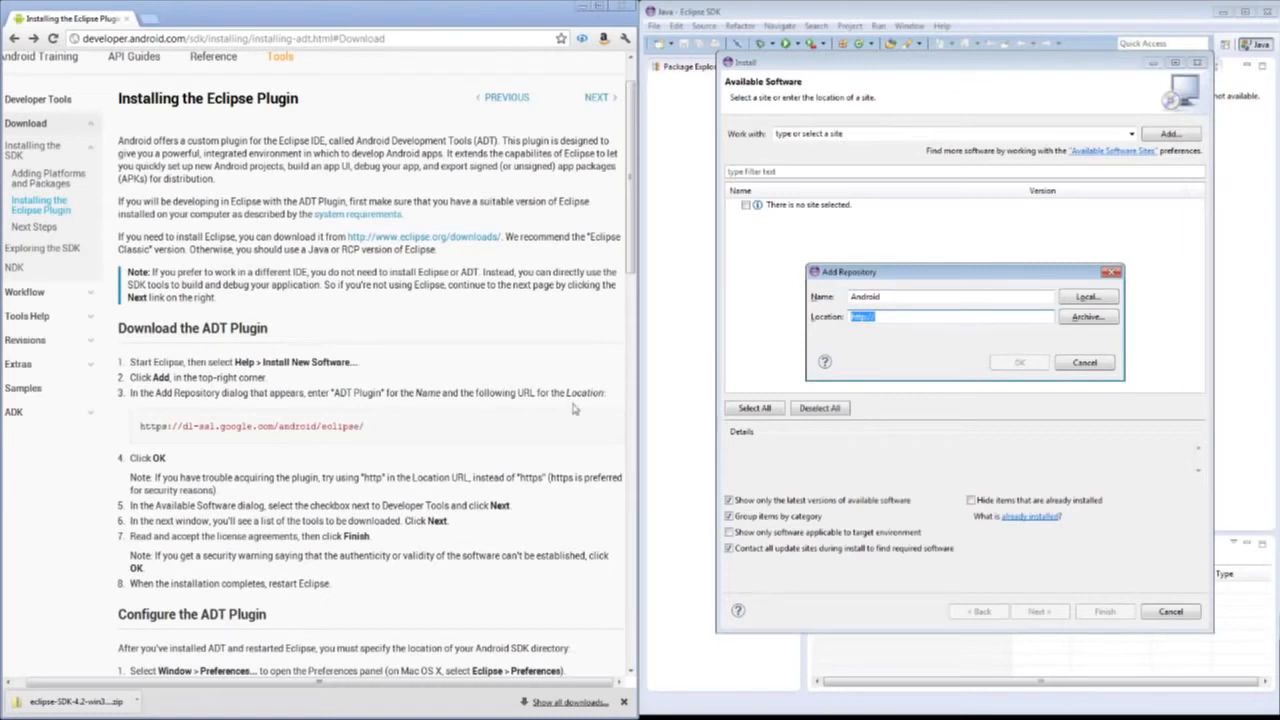
drag(392, 428, 140, 435)
right_click(214, 426)
click(220, 437)
drag(926, 321, 800, 308)
right_click(871, 318)
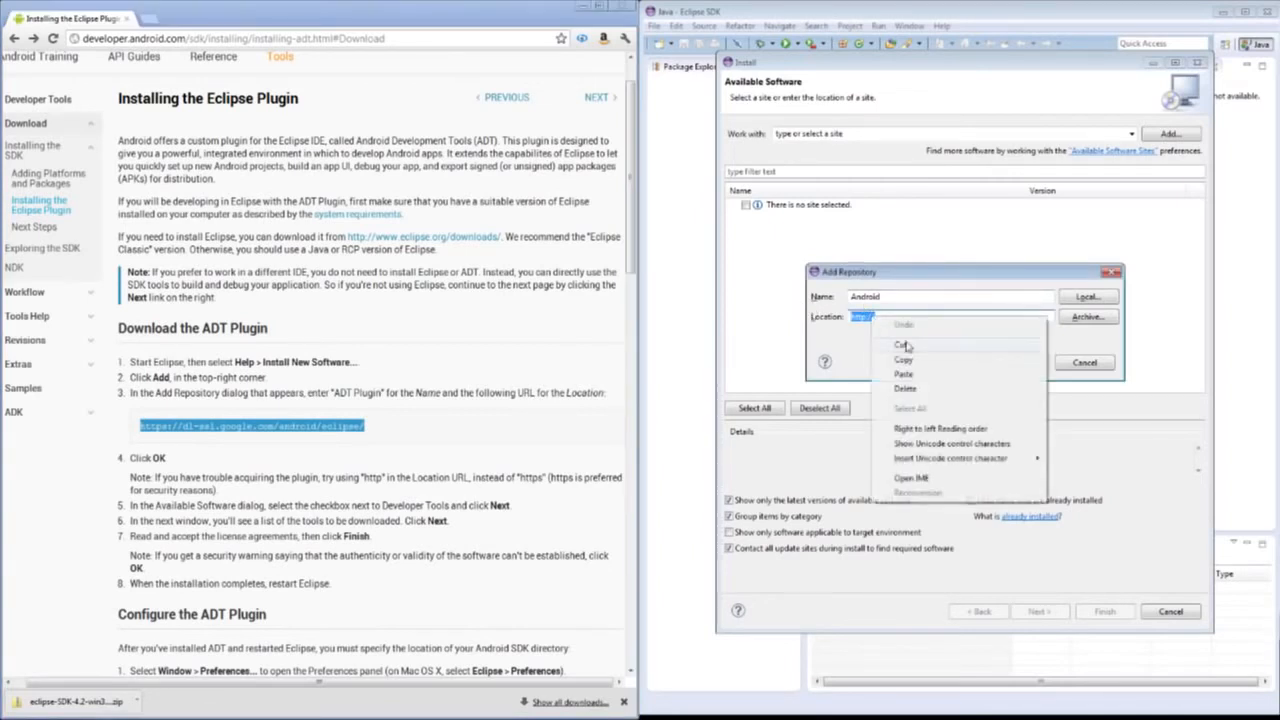
click(935, 392)
click(927, 302)
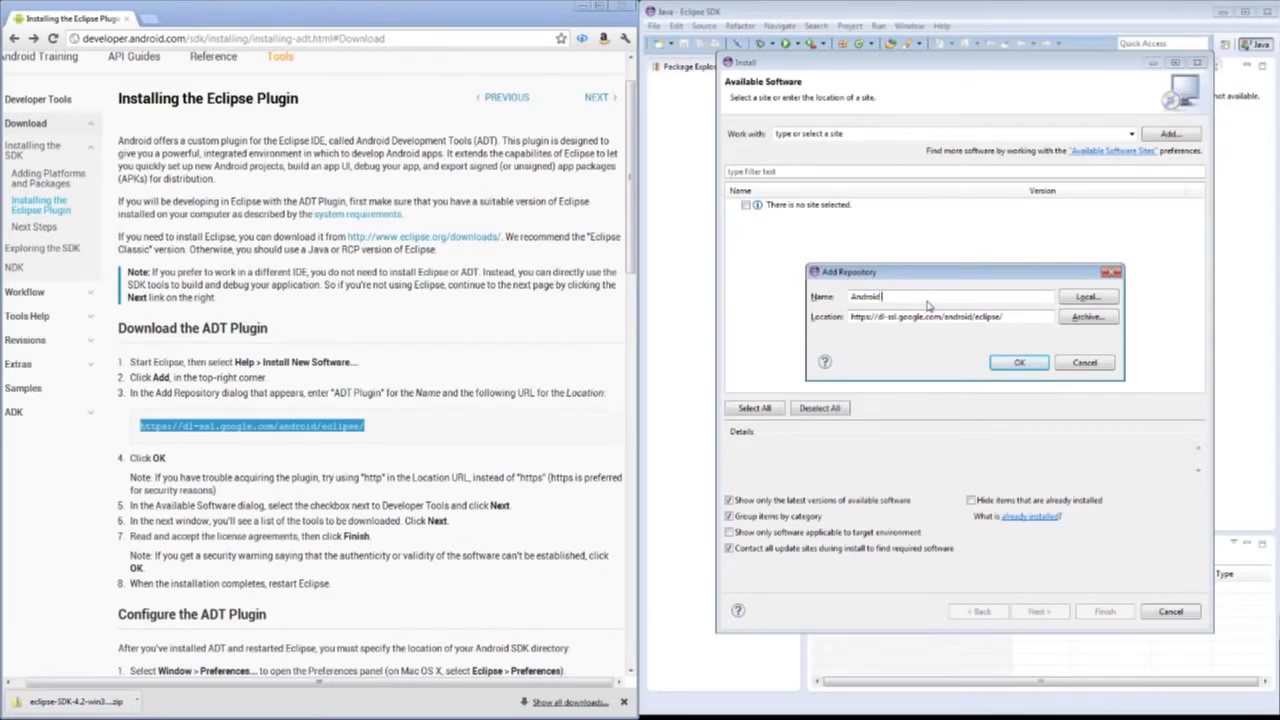
text(ADT Plugin)
click(1012, 366)
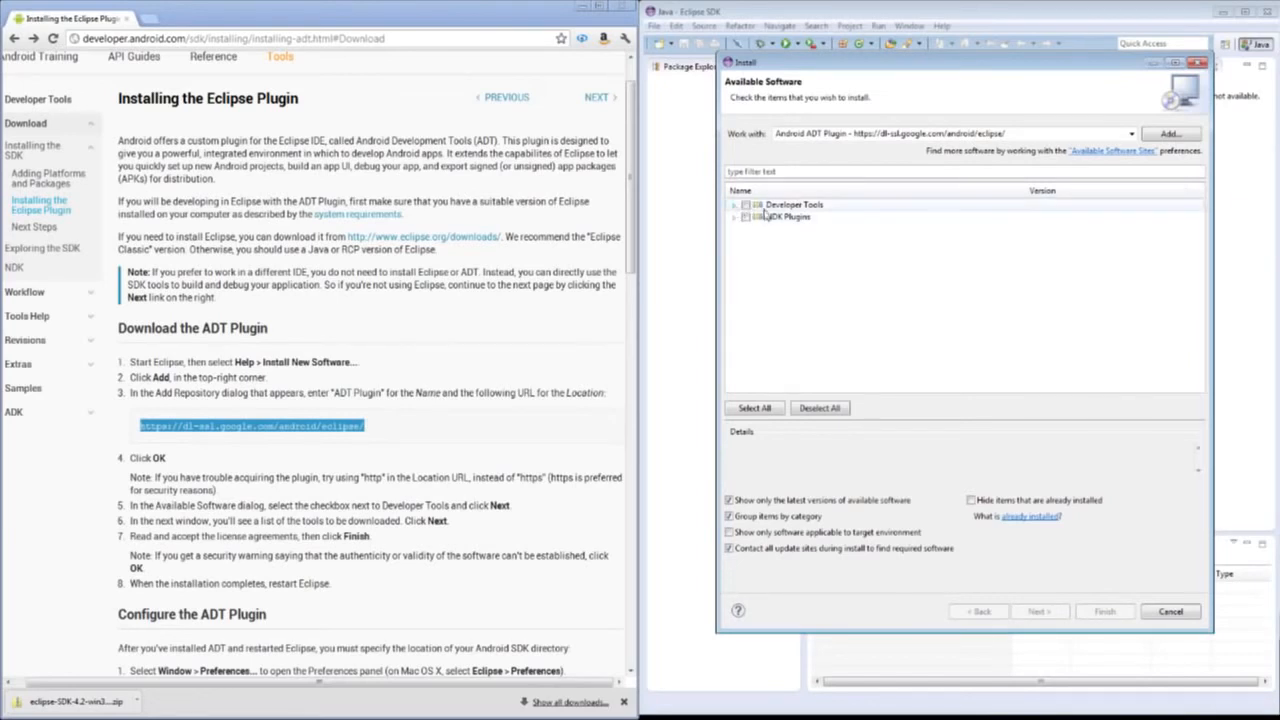
Step: Try to install all Developer Tools packages from the Android ADT Plugin site
click(733, 206)
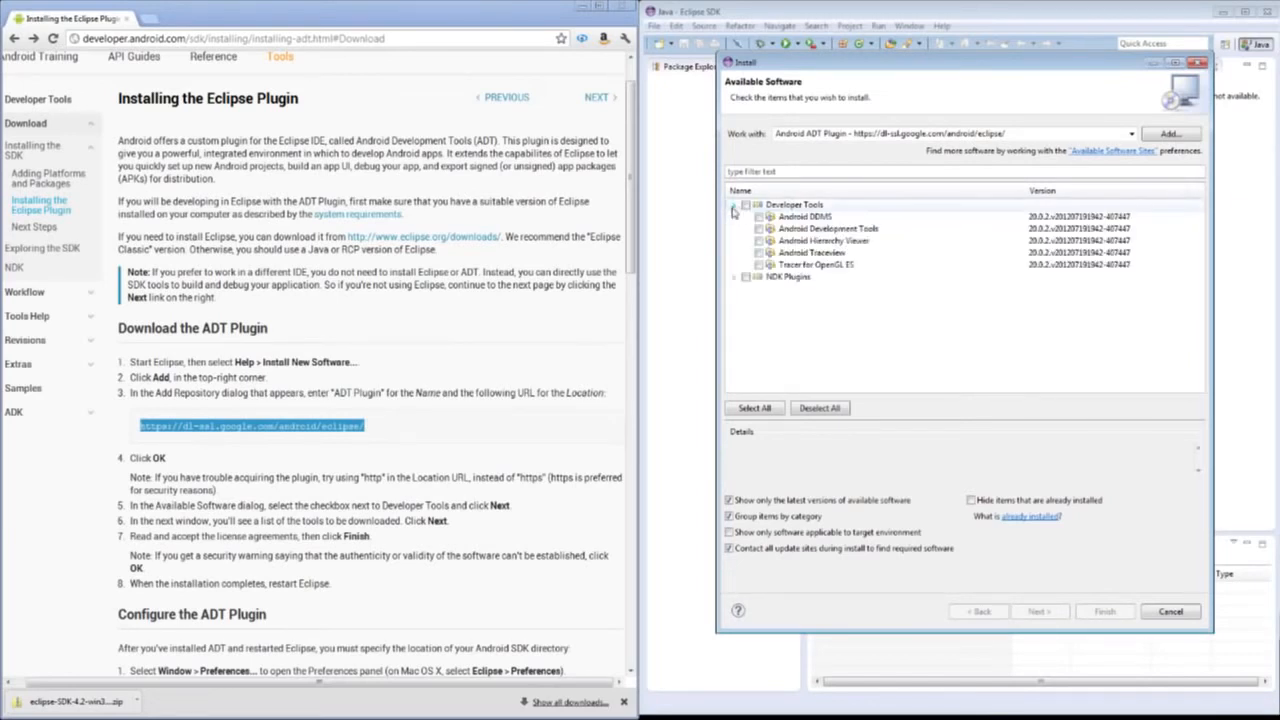
click(745, 205)
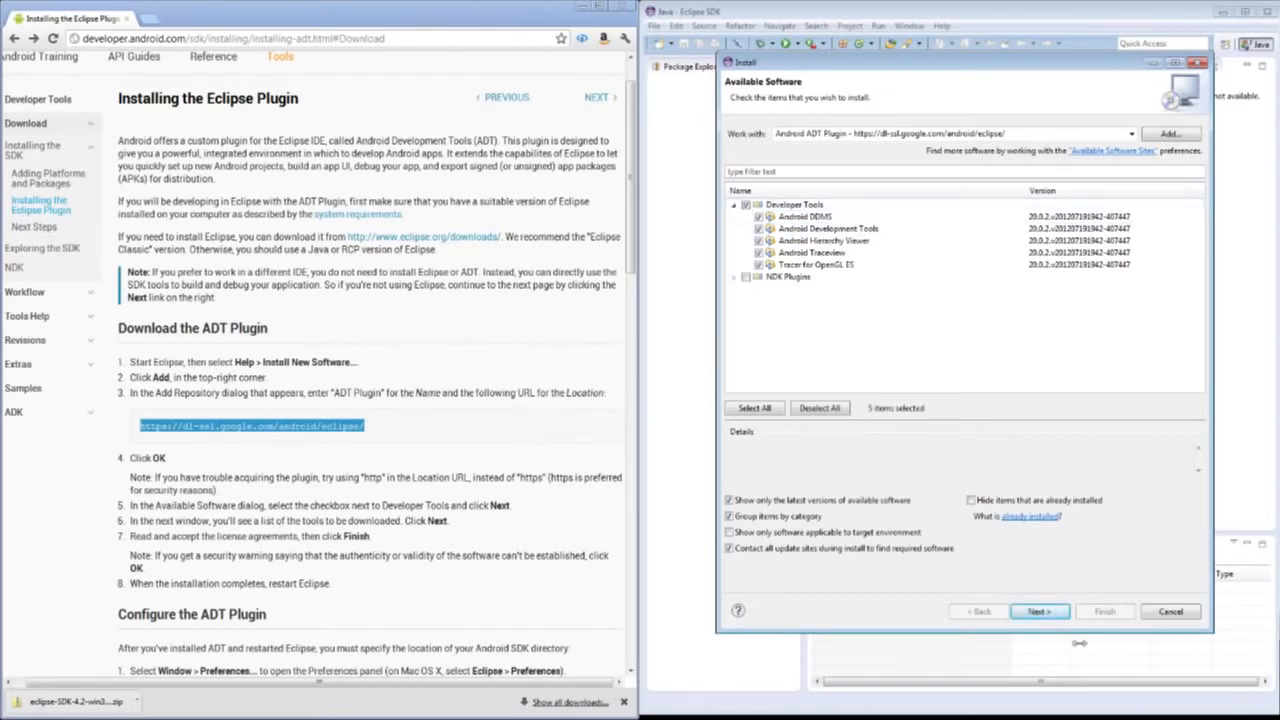
click(1040, 611)
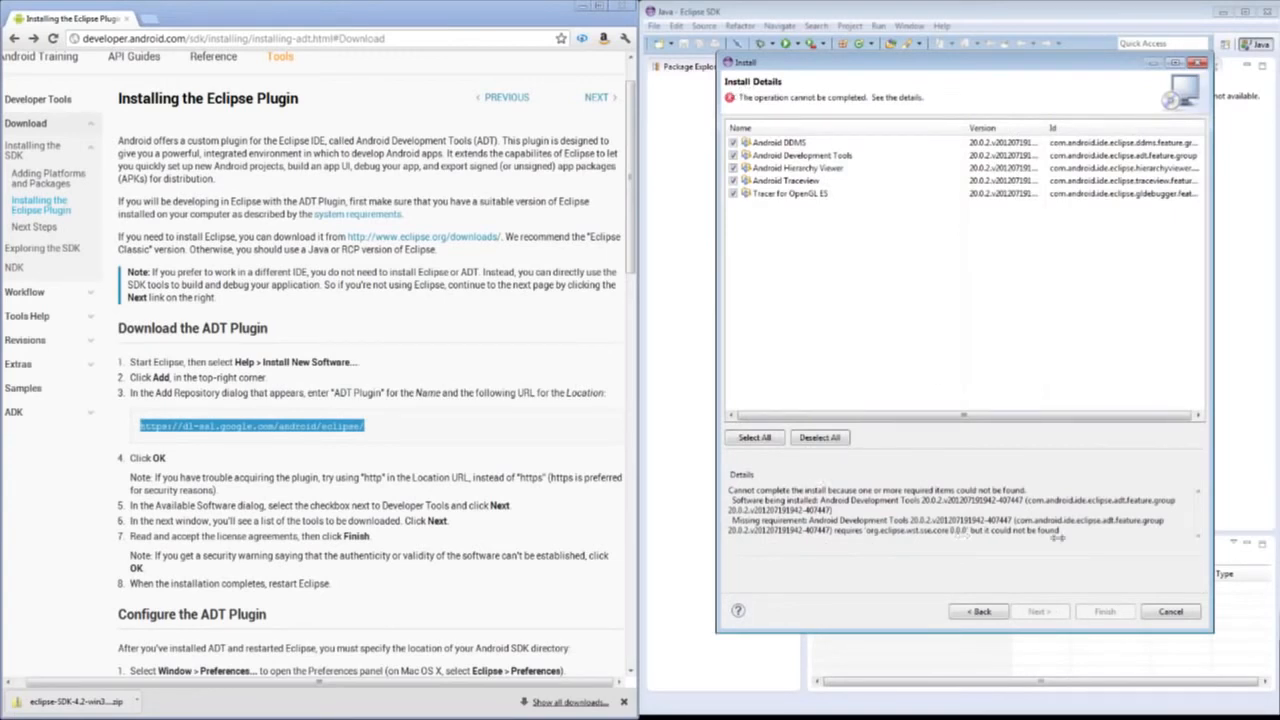
Step: Read the missing requirement in the install details and return to the list of available software
mouse_move(1058, 532)
mouse_down()
mouse_move(725, 478)
mouse_move(770, 500)
mouse_move(1076, 545)
mouse_up()
drag(905, 531, 930, 531)
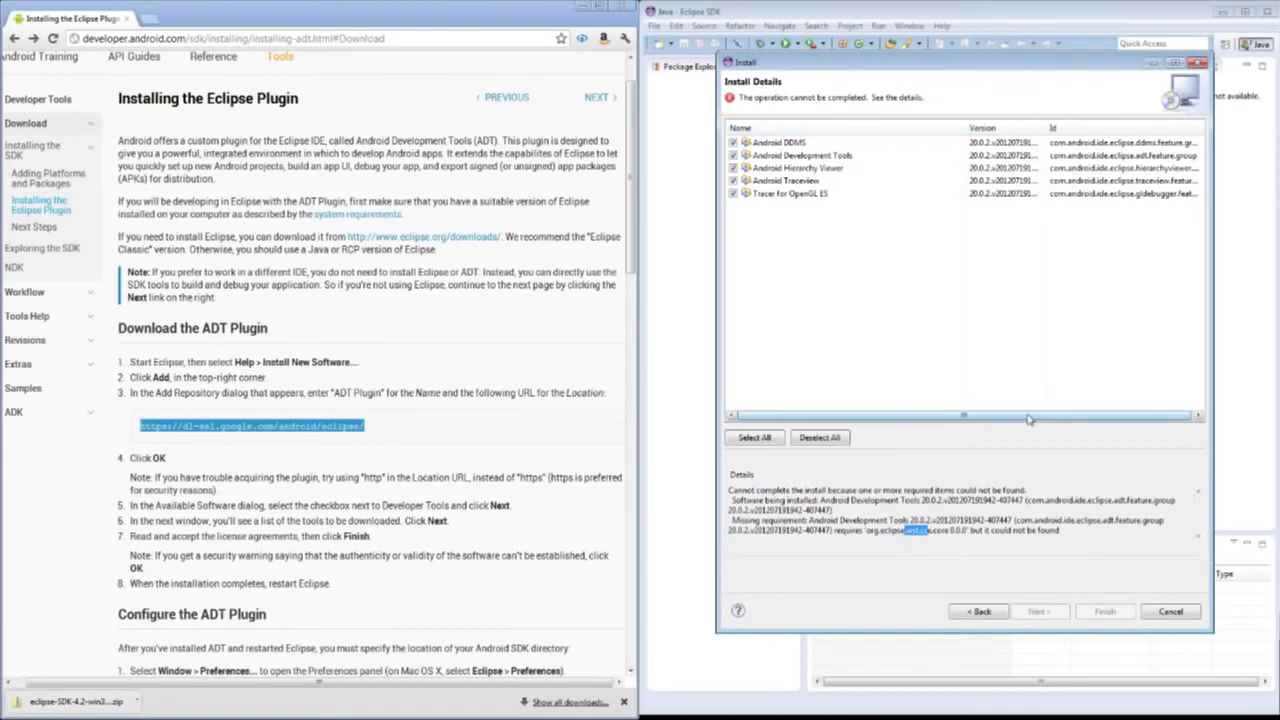
click(983, 617)
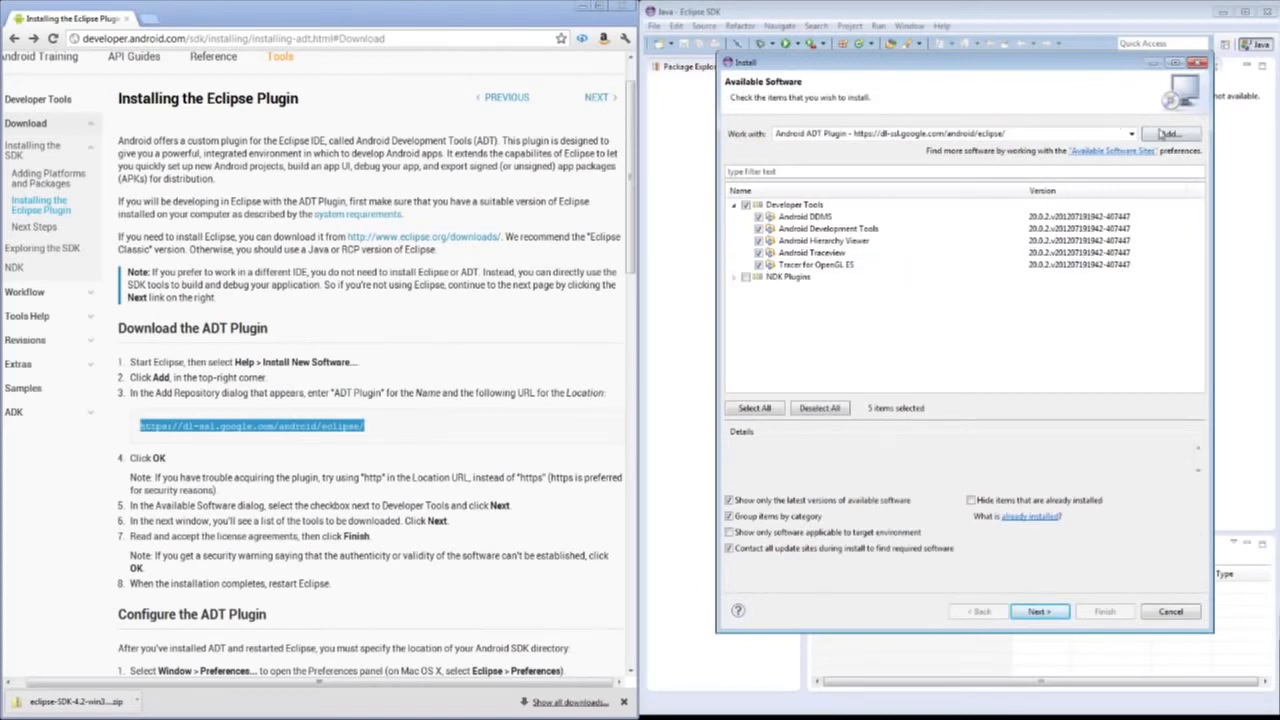
click(1168, 134)
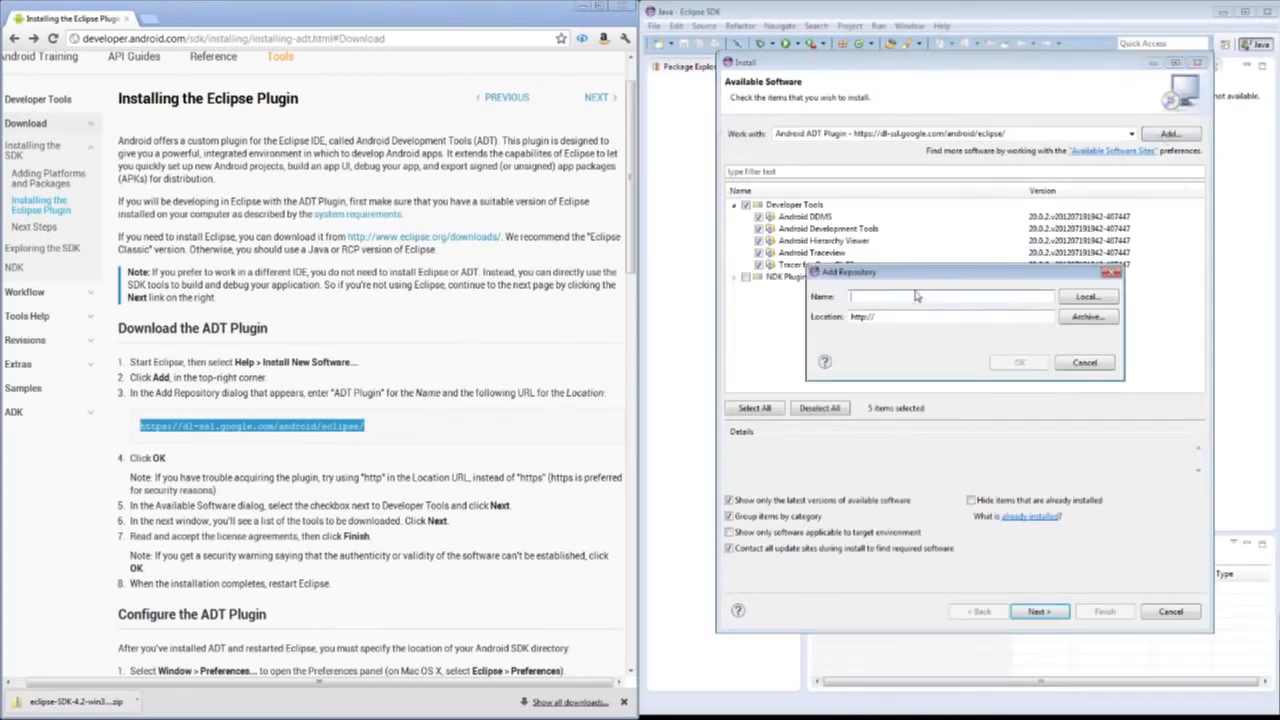
text(Eclipse Plugins)
click(885, 319)
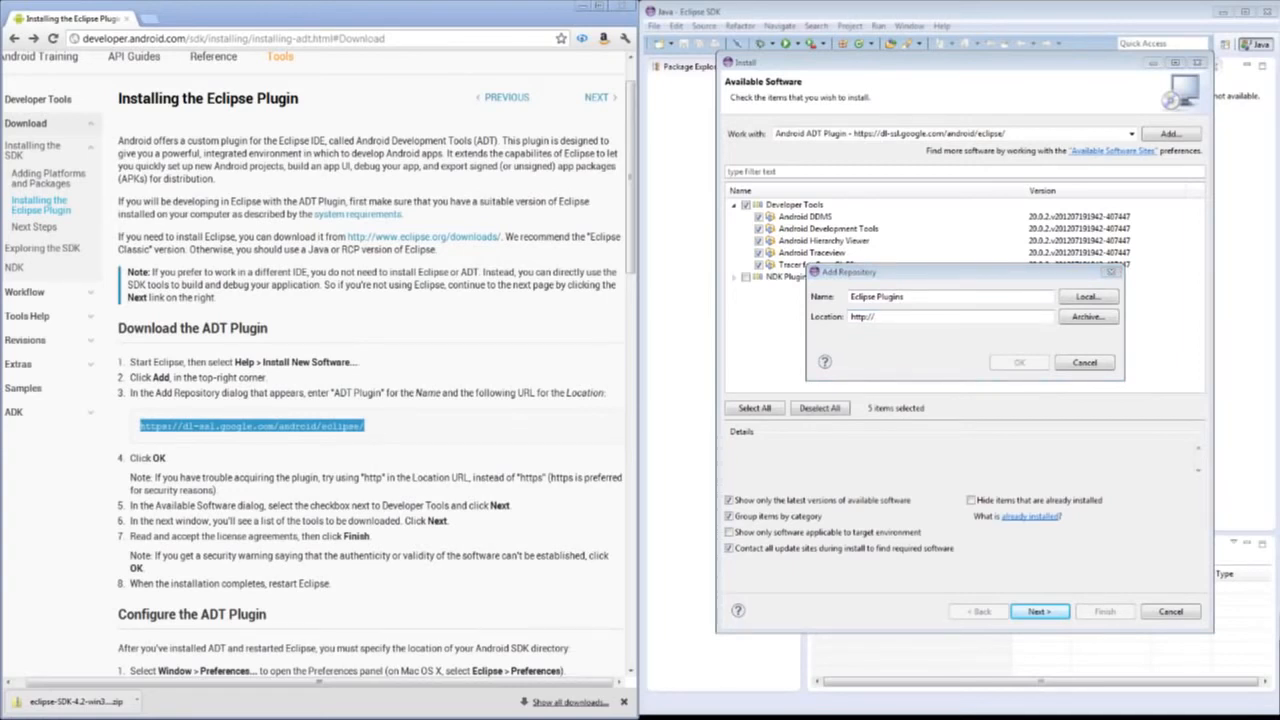
click(926, 316)
drag(926, 316, 852, 318)
right_click(855, 320)
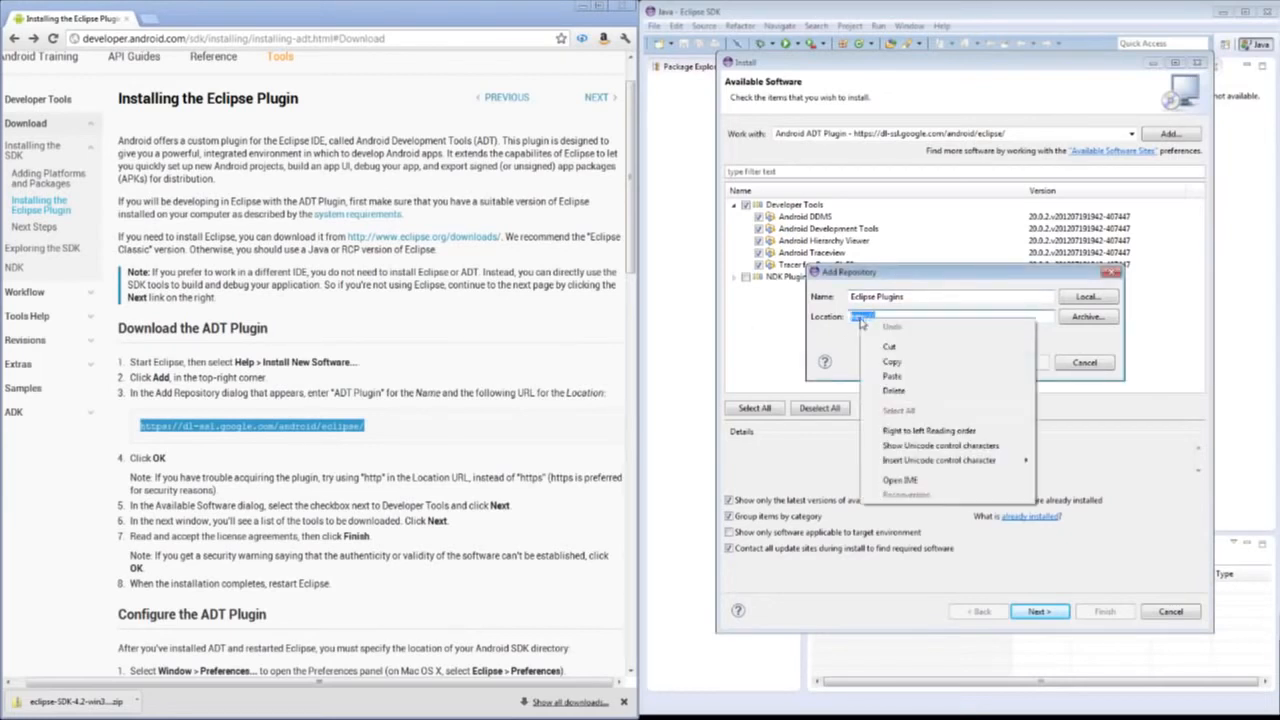
click(909, 377)
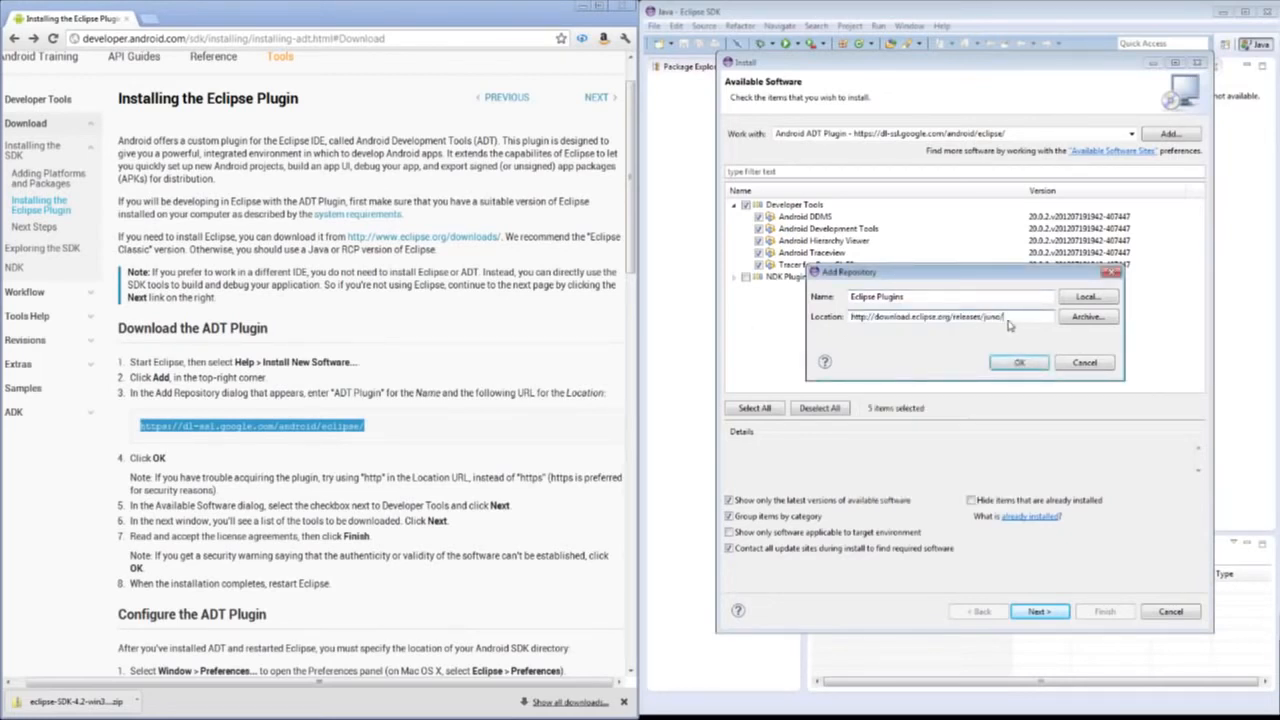
drag(983, 318, 1020, 318)
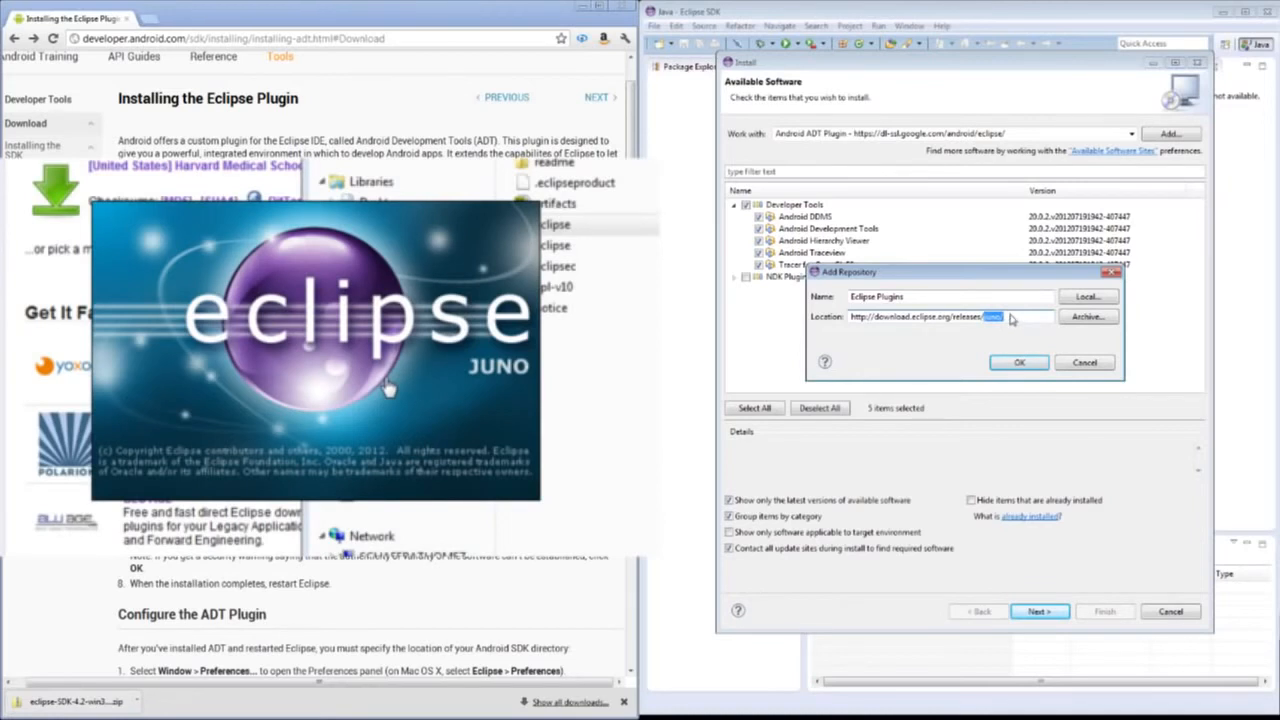
click(988, 318)
click(1019, 363)
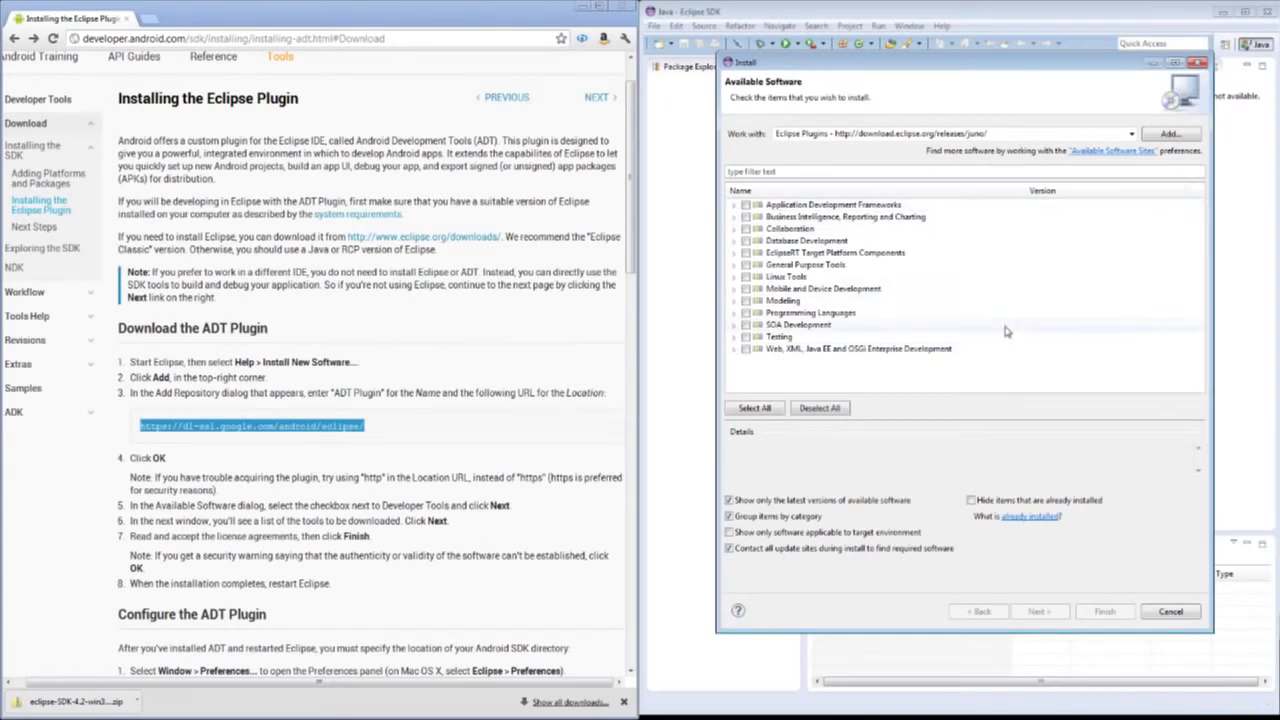
Step: Look through the packages listed under Web, XML, Java EE and OSGi Enterprise Development
click(734, 350)
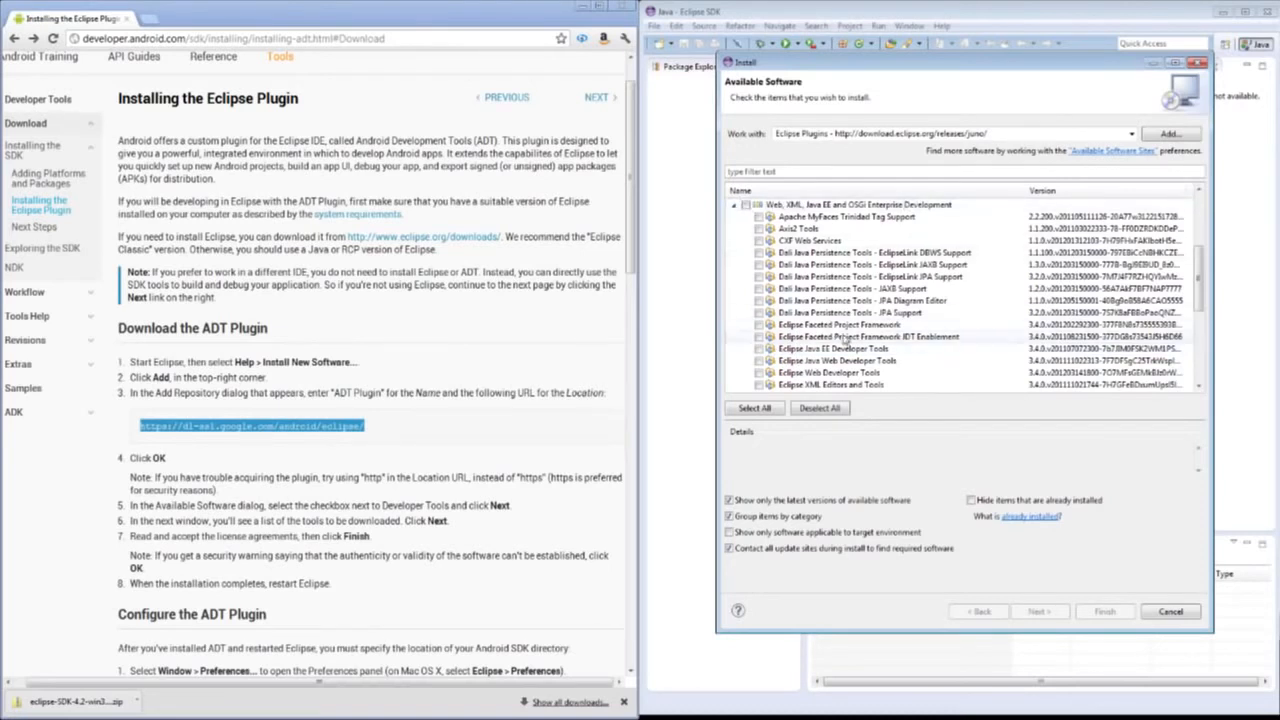
scroll(843, 322, down, 2)
scroll(843, 322, down, 3)
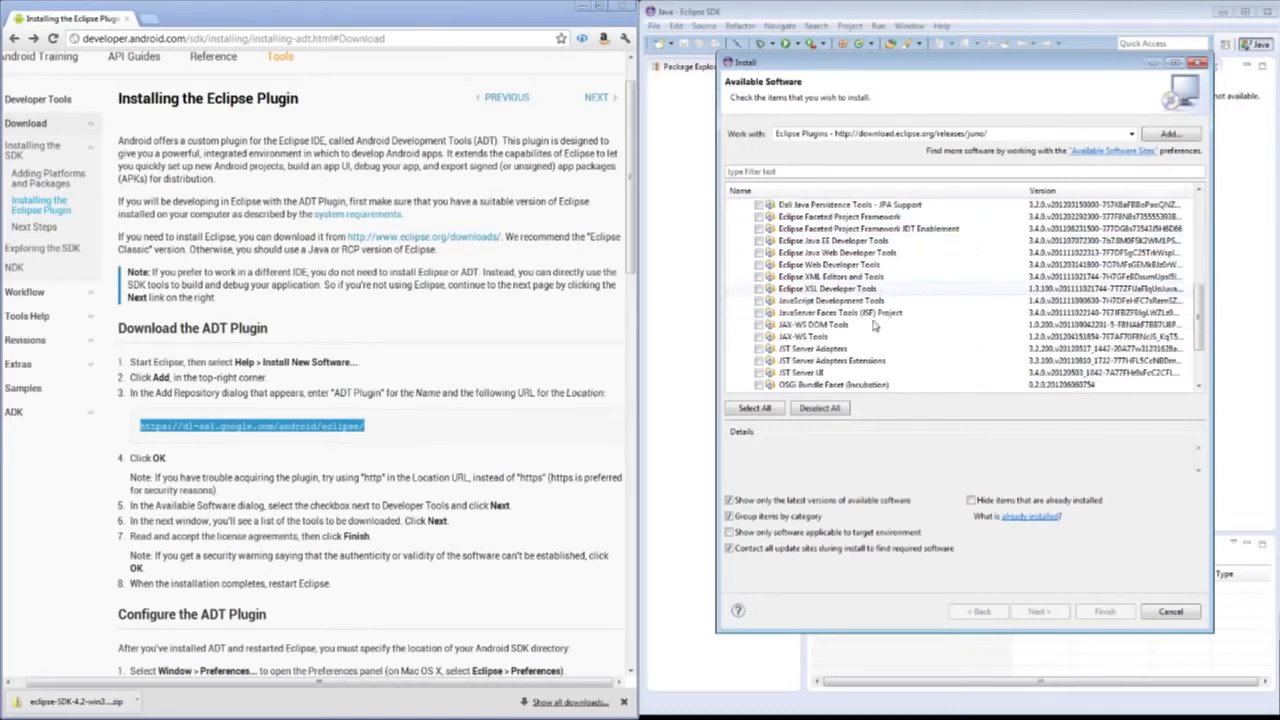
scroll(898, 330, down, 1)
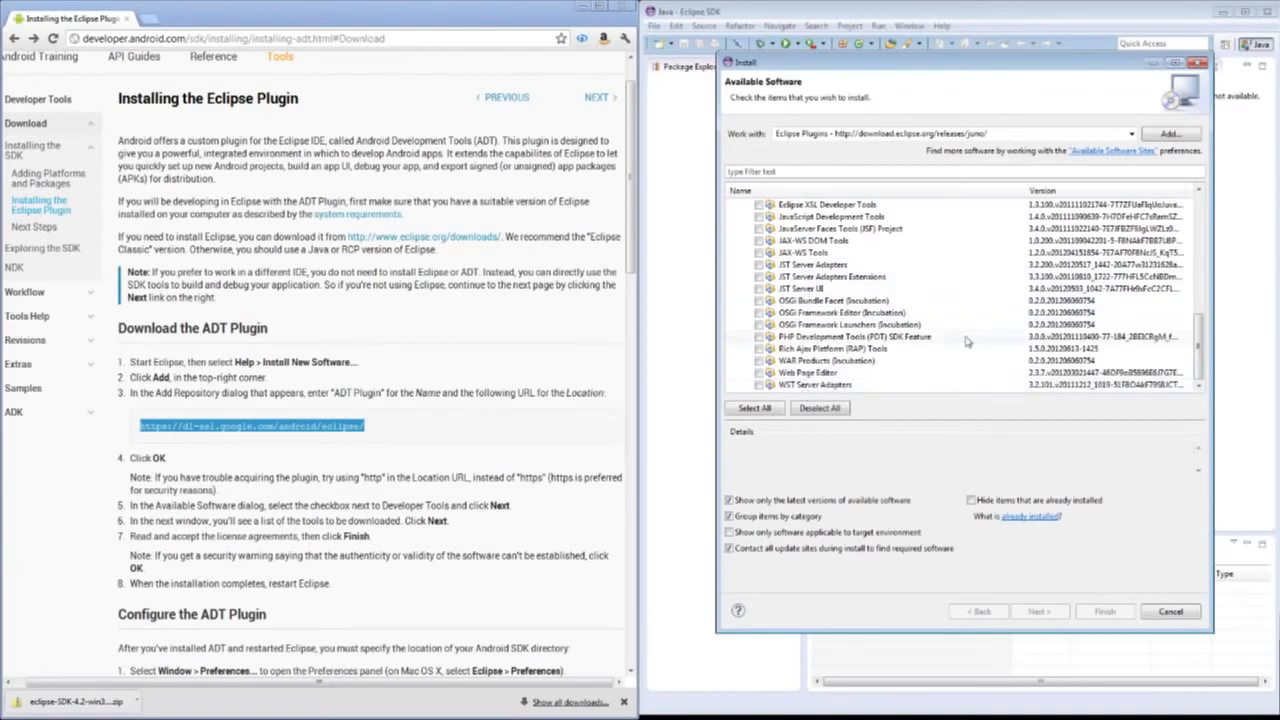
scroll(977, 358, up, 6)
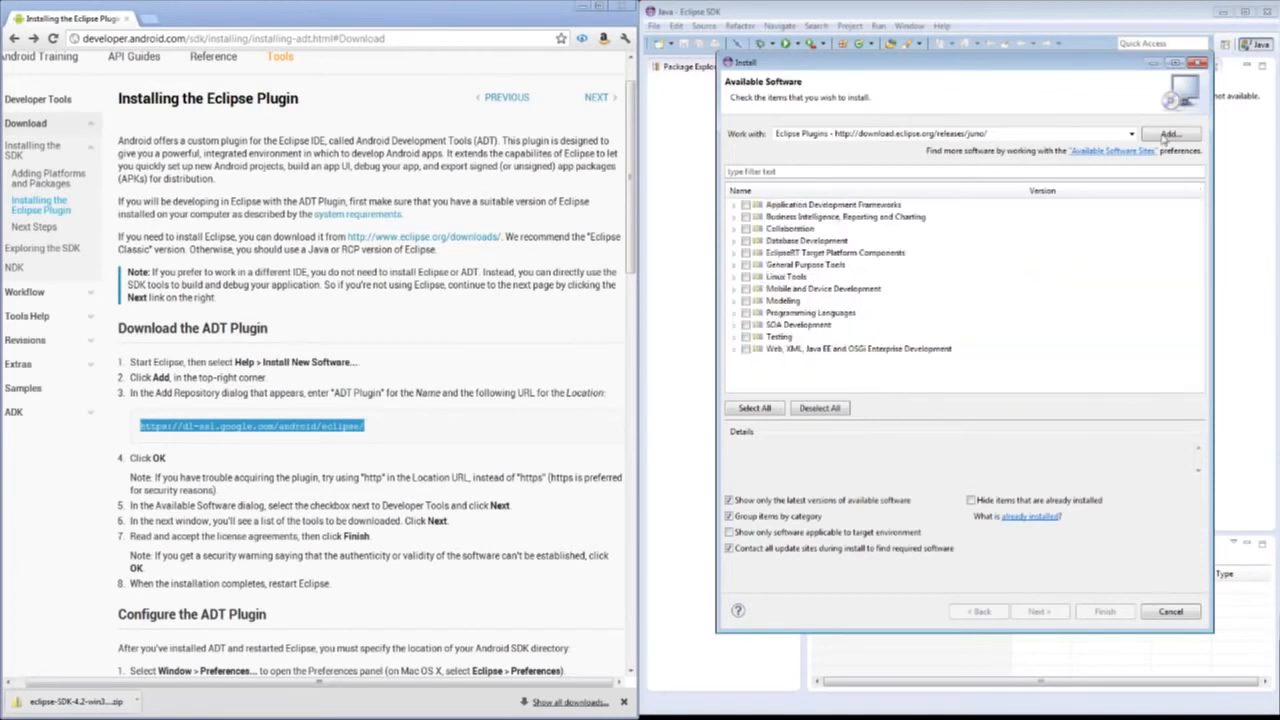
Step: Switch back to the Android ADT Plugin site, select all Developer Tools and proceed to the install details
click(1131, 133)
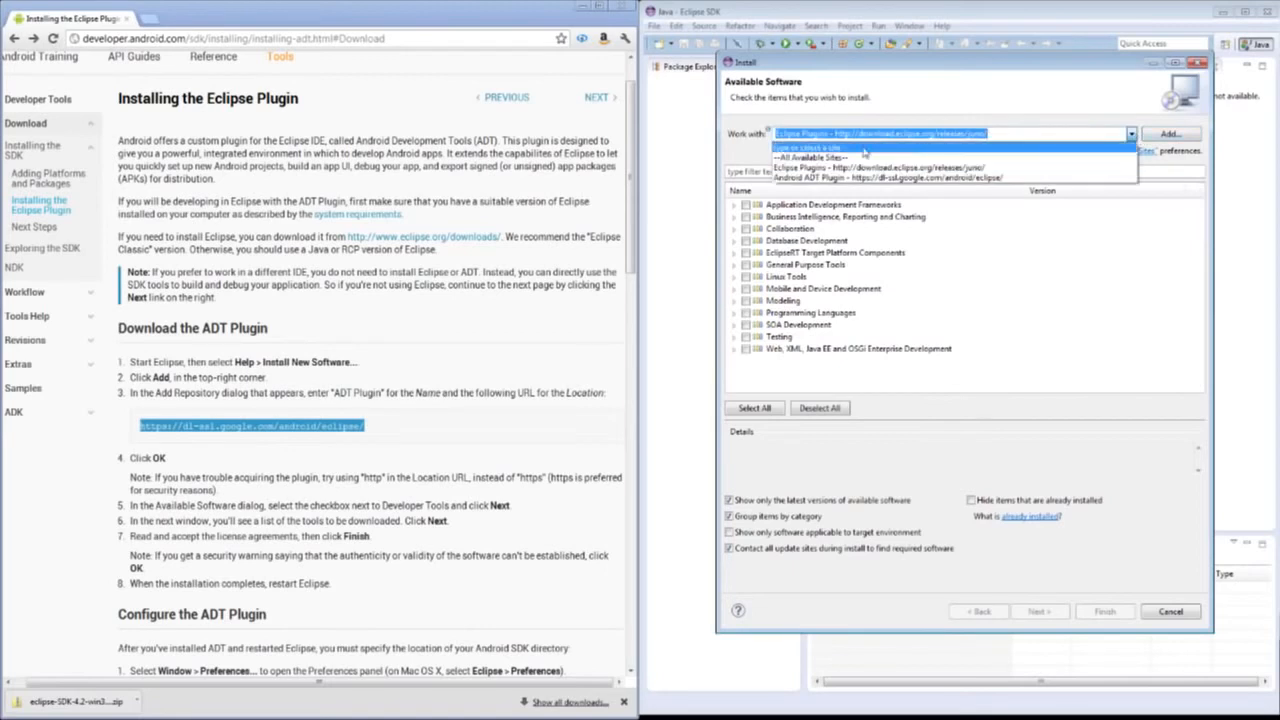
click(862, 177)
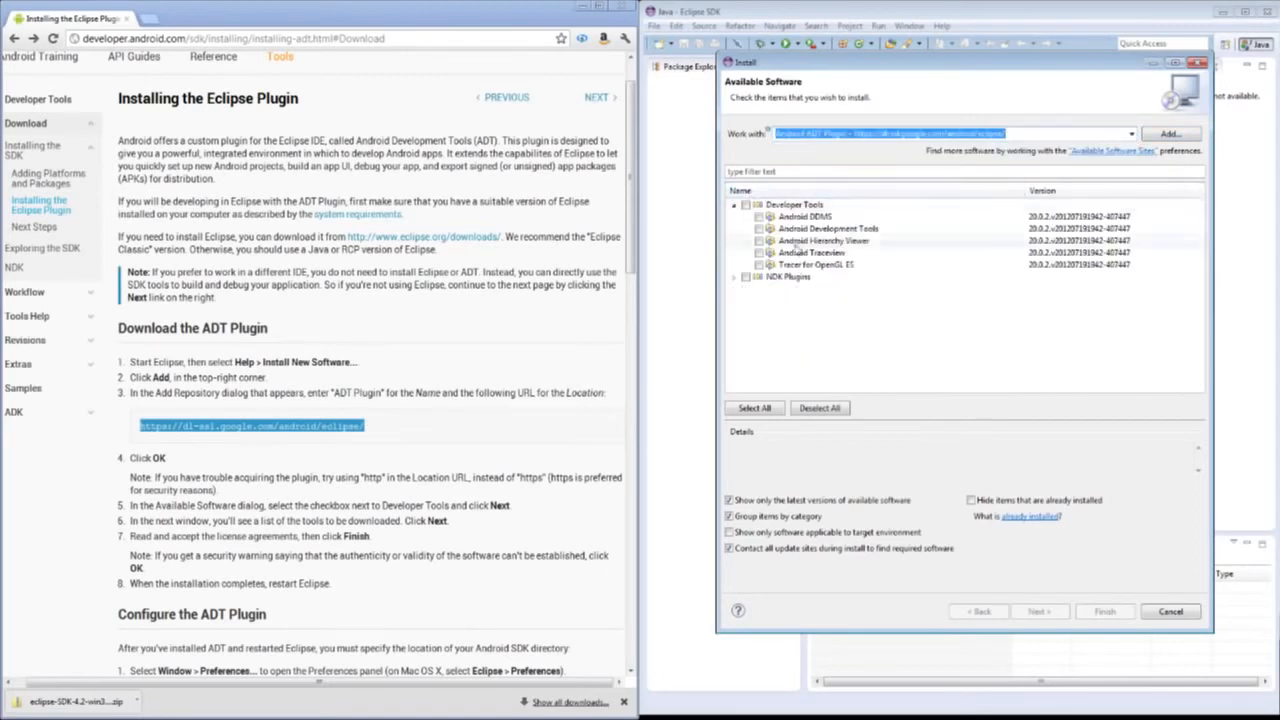
click(746, 205)
click(1040, 611)
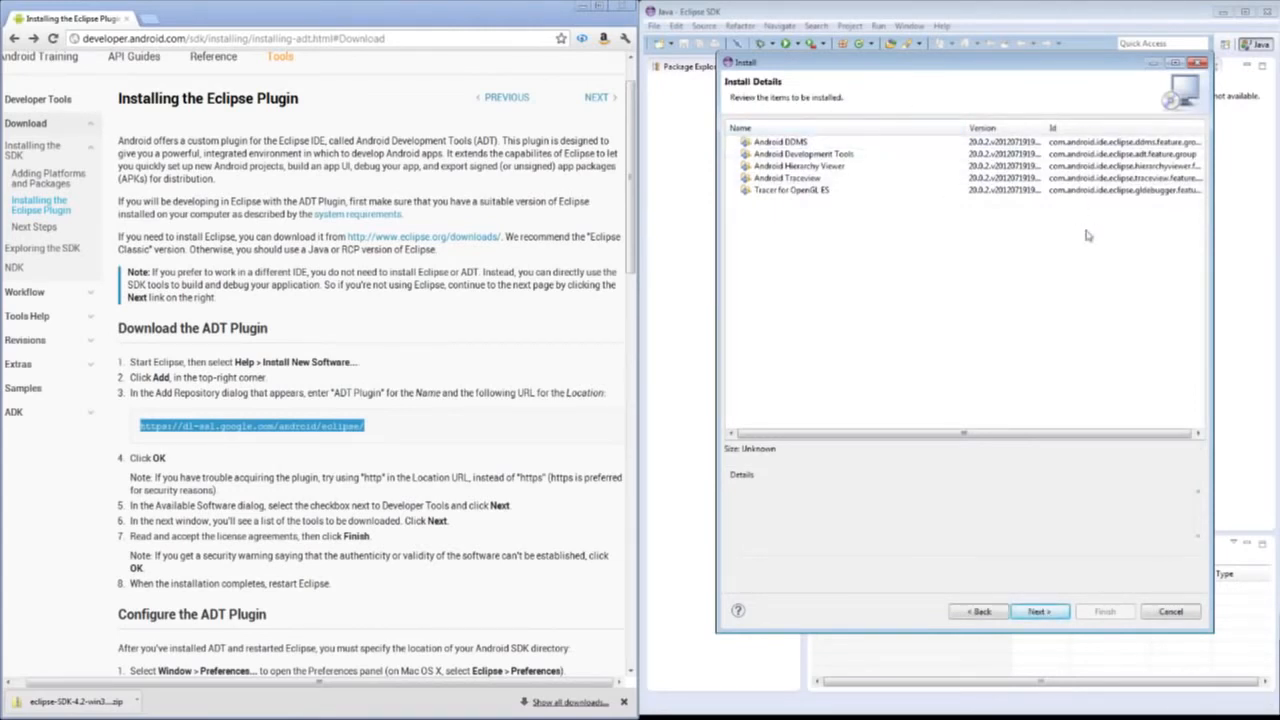
Step: Accept the license agreements for the Developer Tools and start their installation
click(1057, 612)
click(1005, 536)
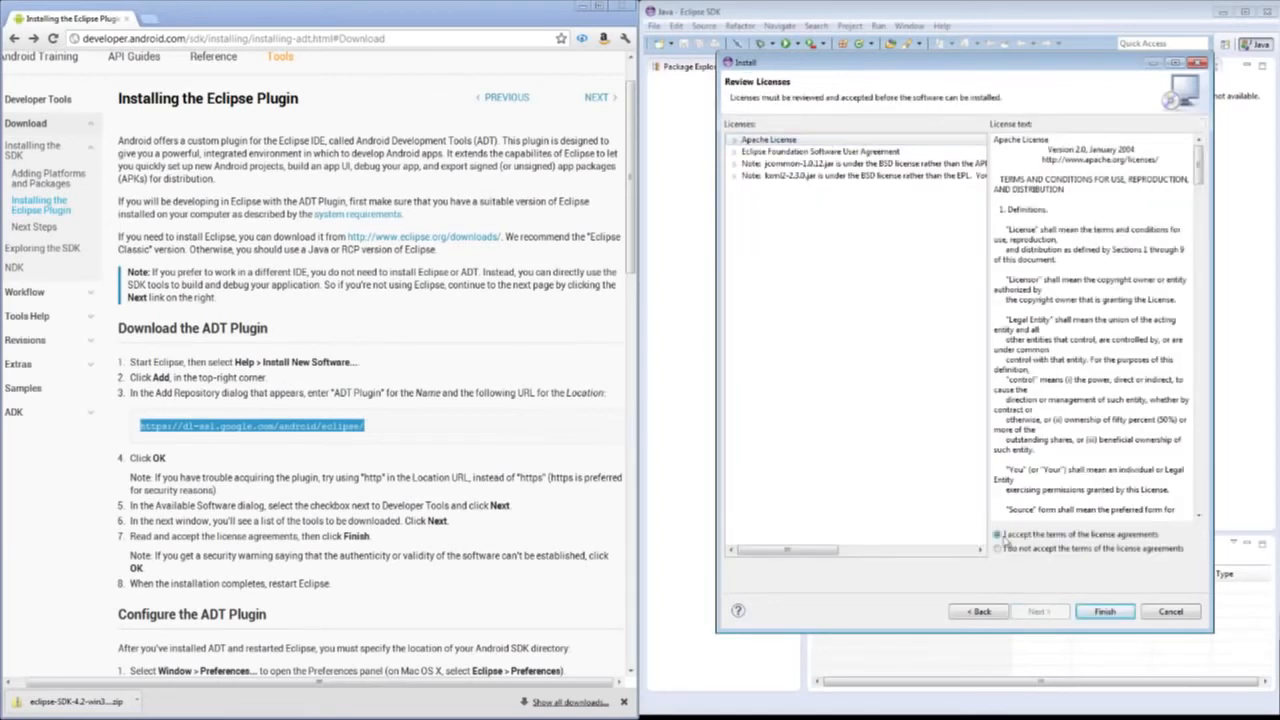
click(1104, 612)
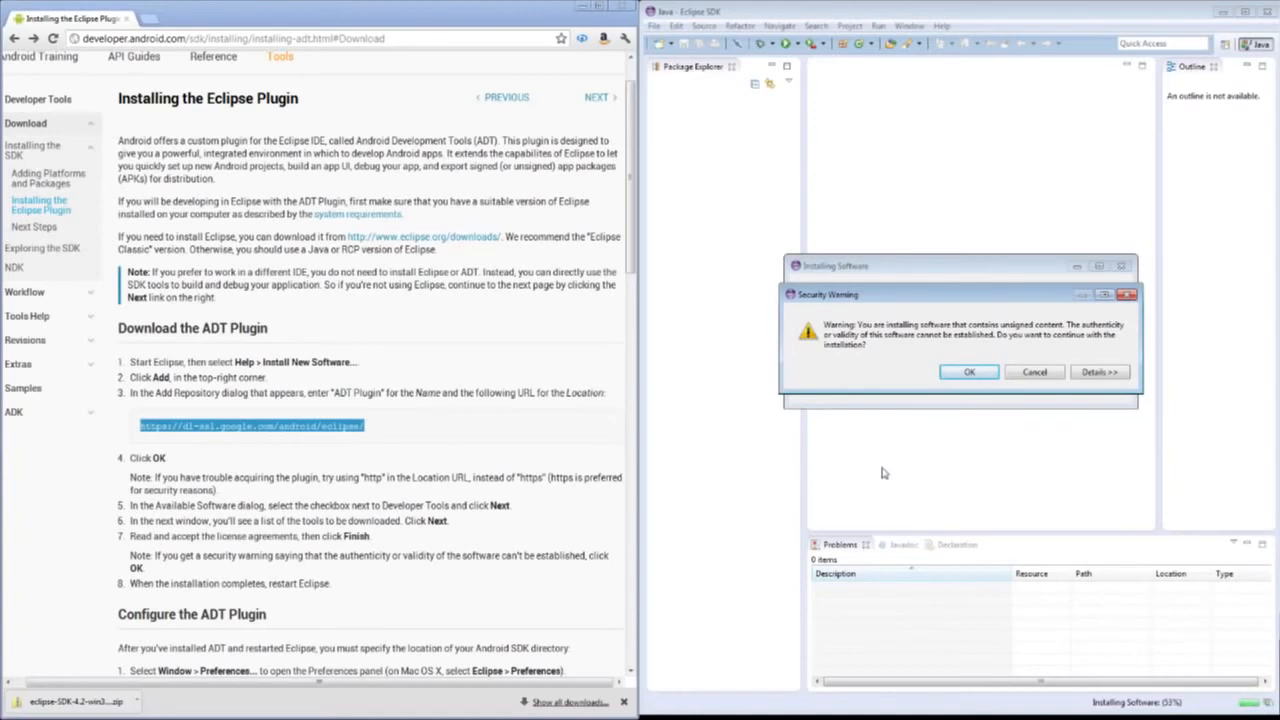
Step: Allow the unsigned content to be installed and restart Eclipse to apply the changes
click(966, 372)
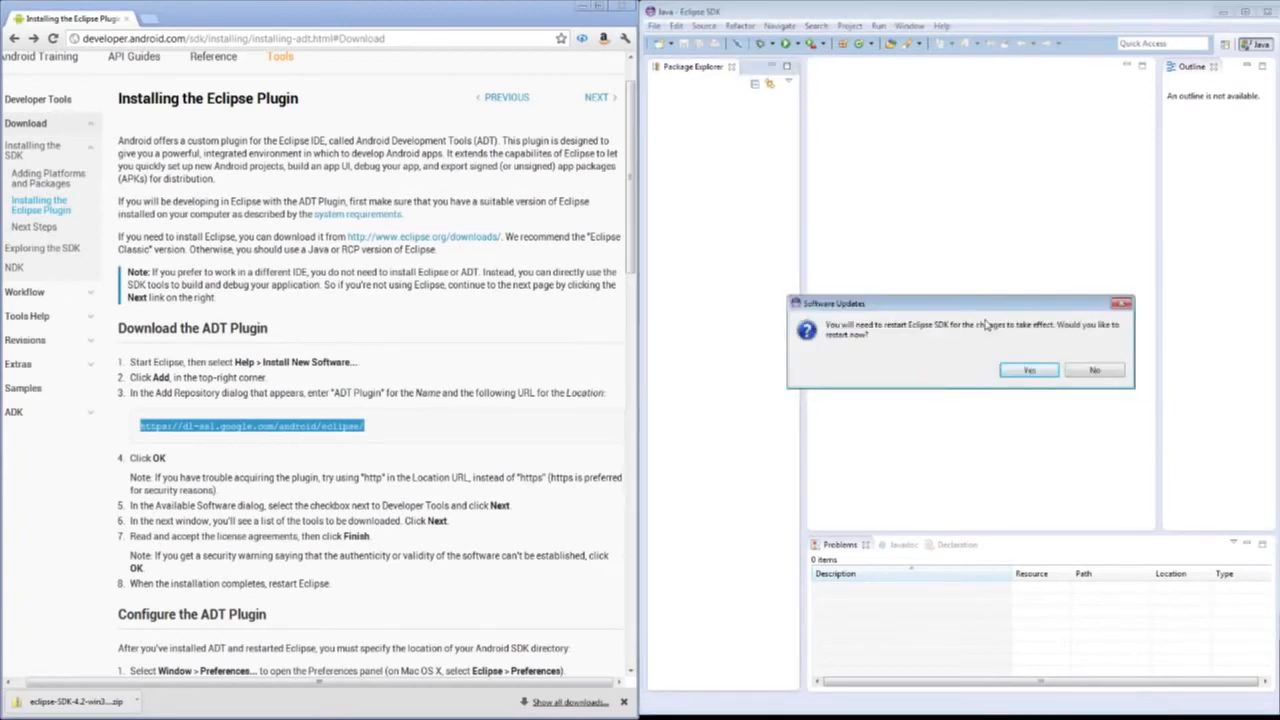
click(1025, 370)
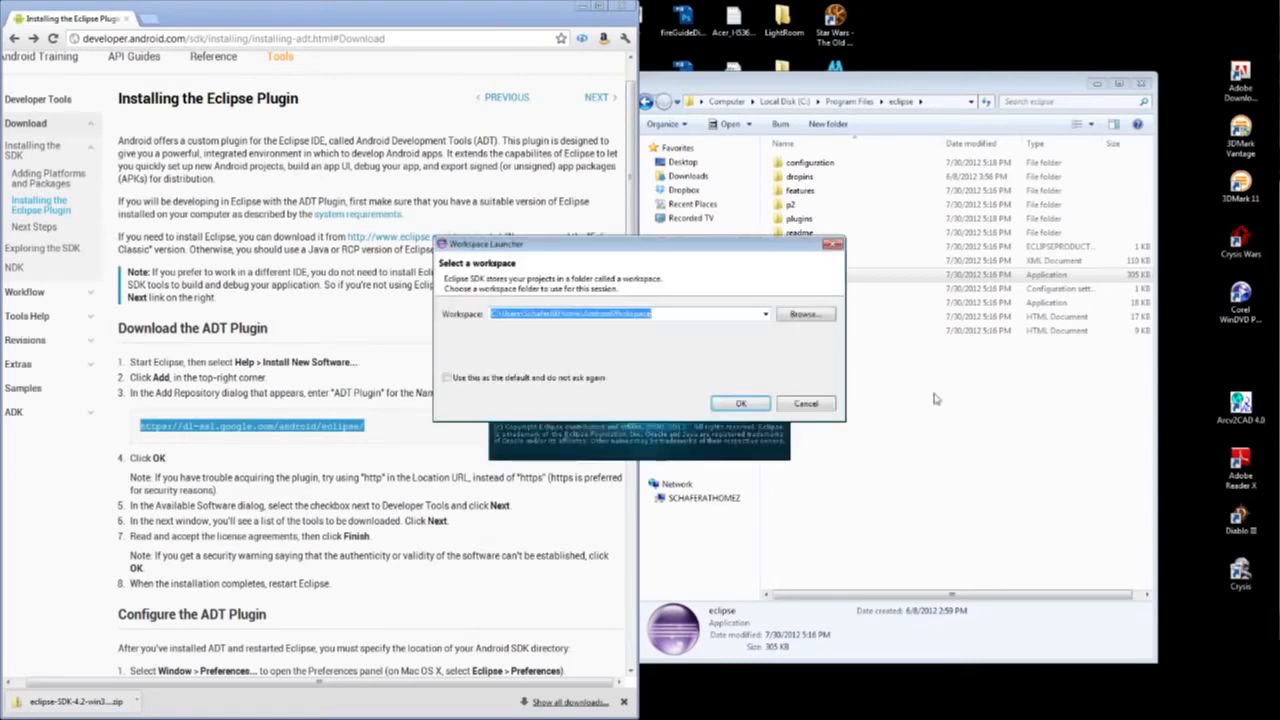
drag(520, 245, 513, 64)
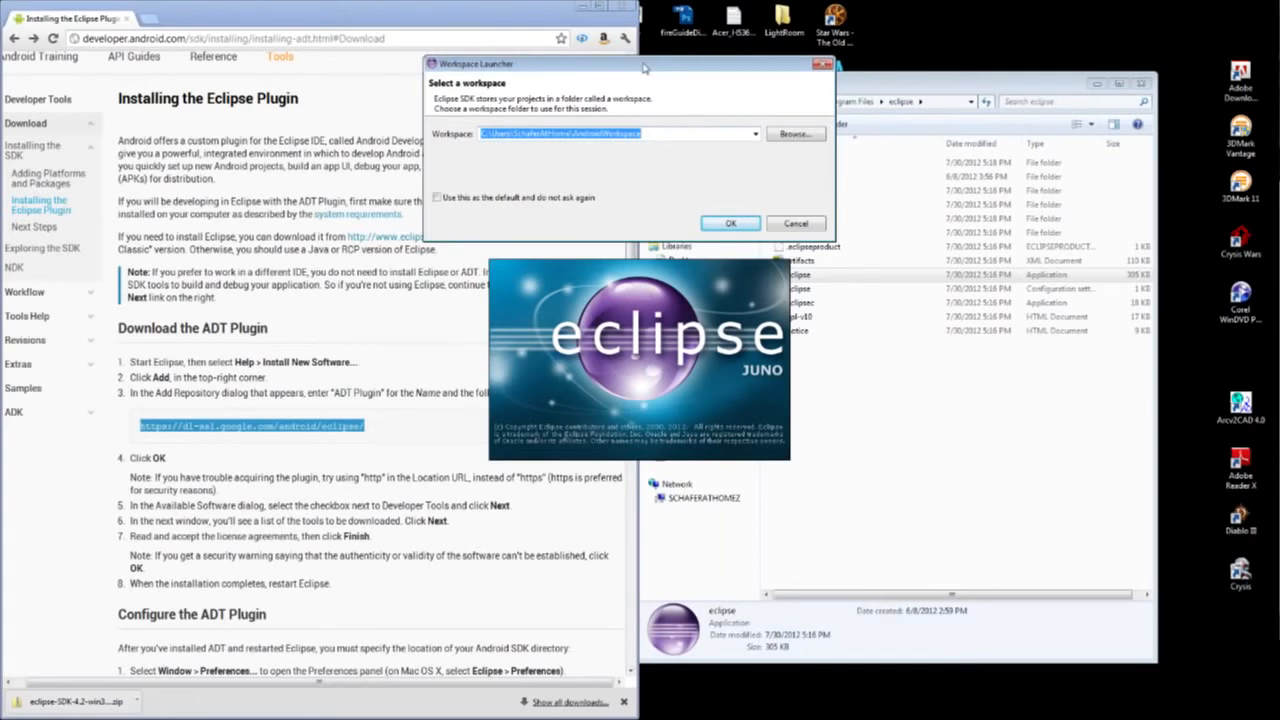
Step: Launch Eclipse with the proposed AndroidWorkspace folder as the workspace
drag(632, 62, 712, 102)
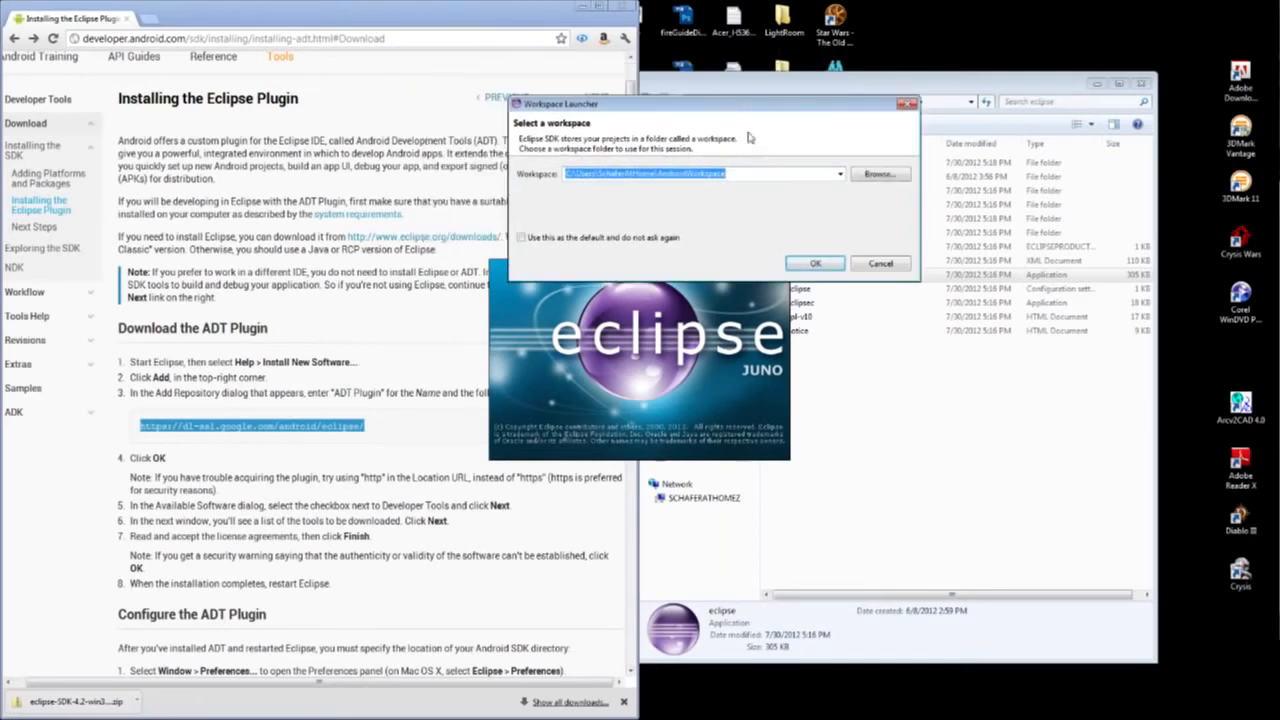
click(815, 265)
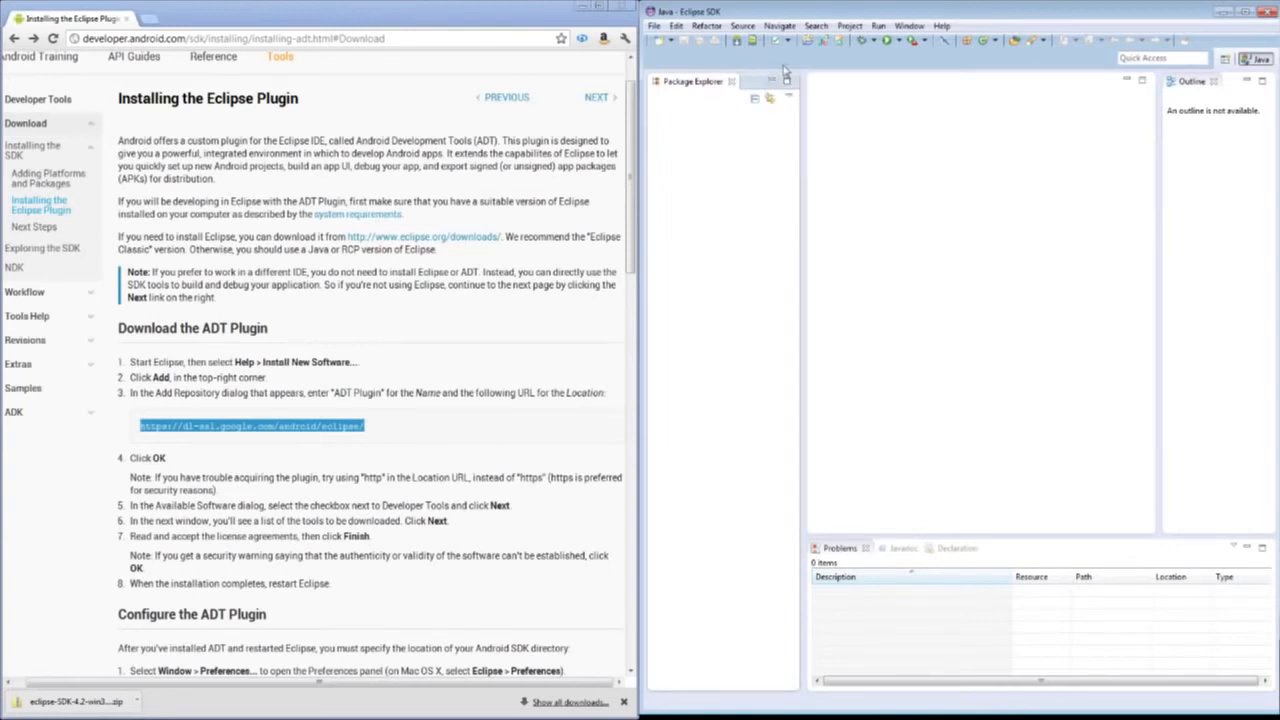
click(912, 27)
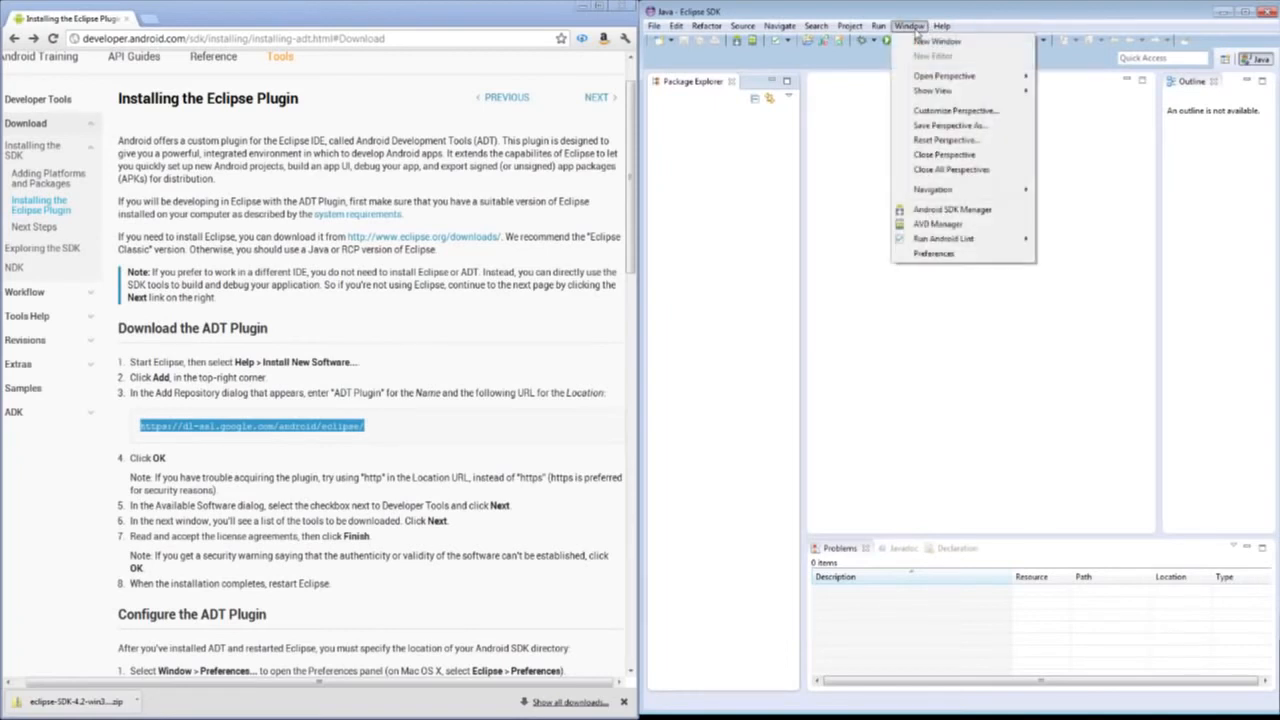
click(950, 254)
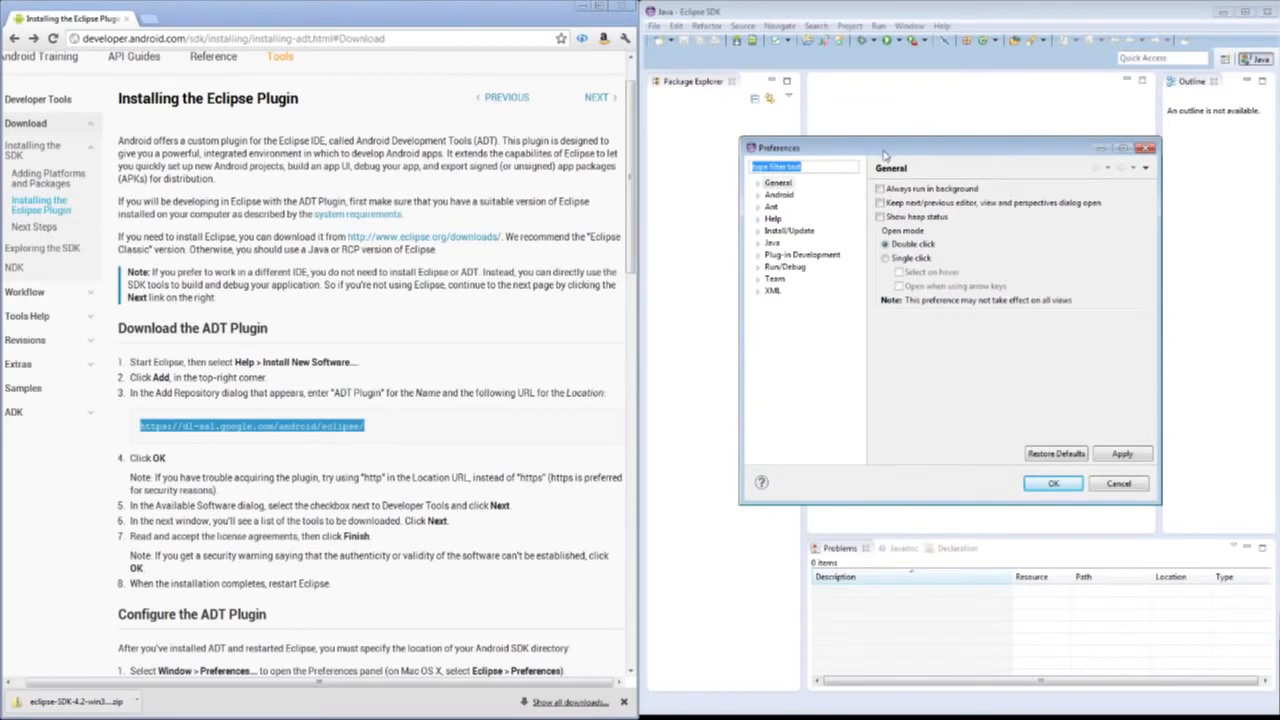
click(1132, 489)
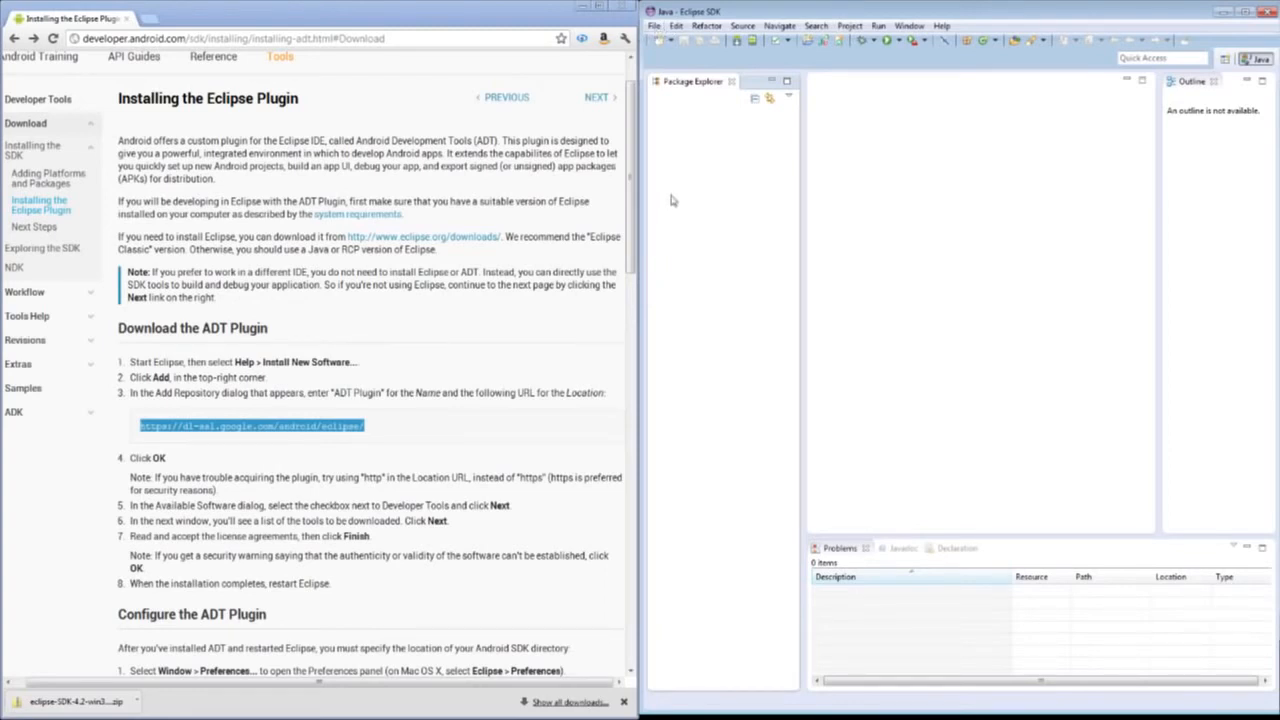
Step: Consult the Configure the ADT Plugin instructions on the web page and open the Android preferences in Eclipse
click(338, 490)
scroll(331, 498, down, 2)
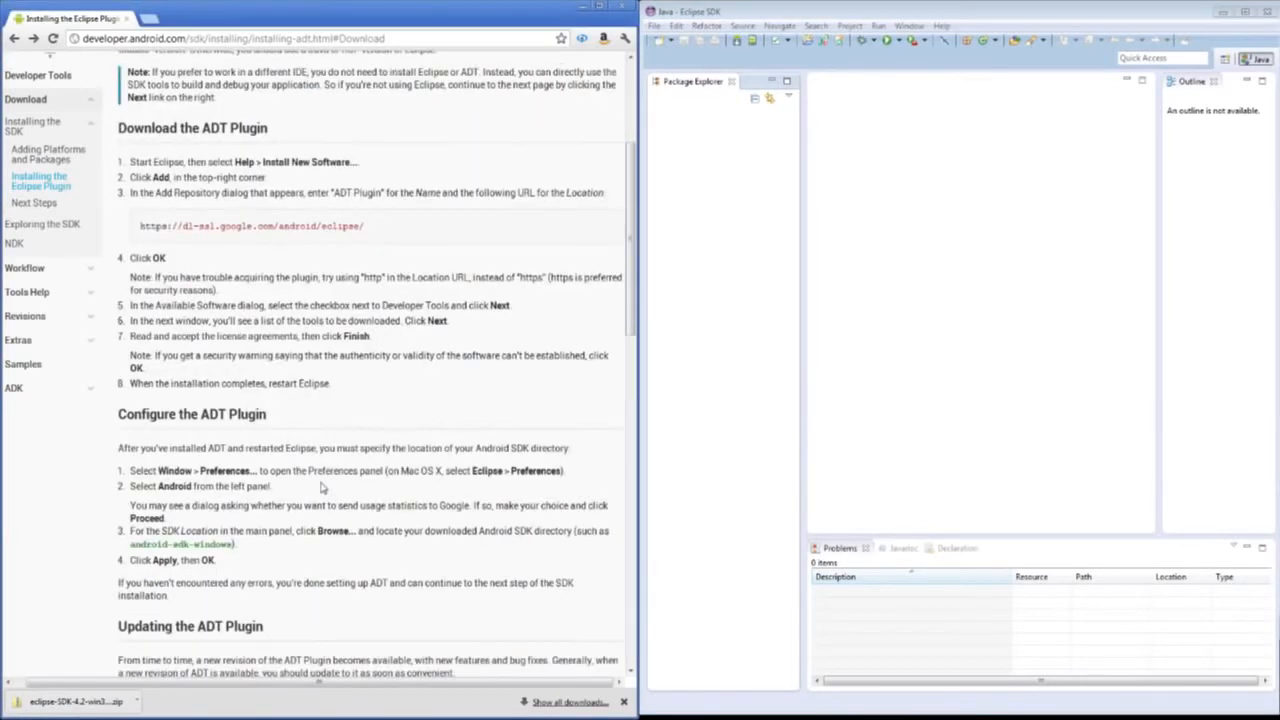
drag(117, 451, 326, 500)
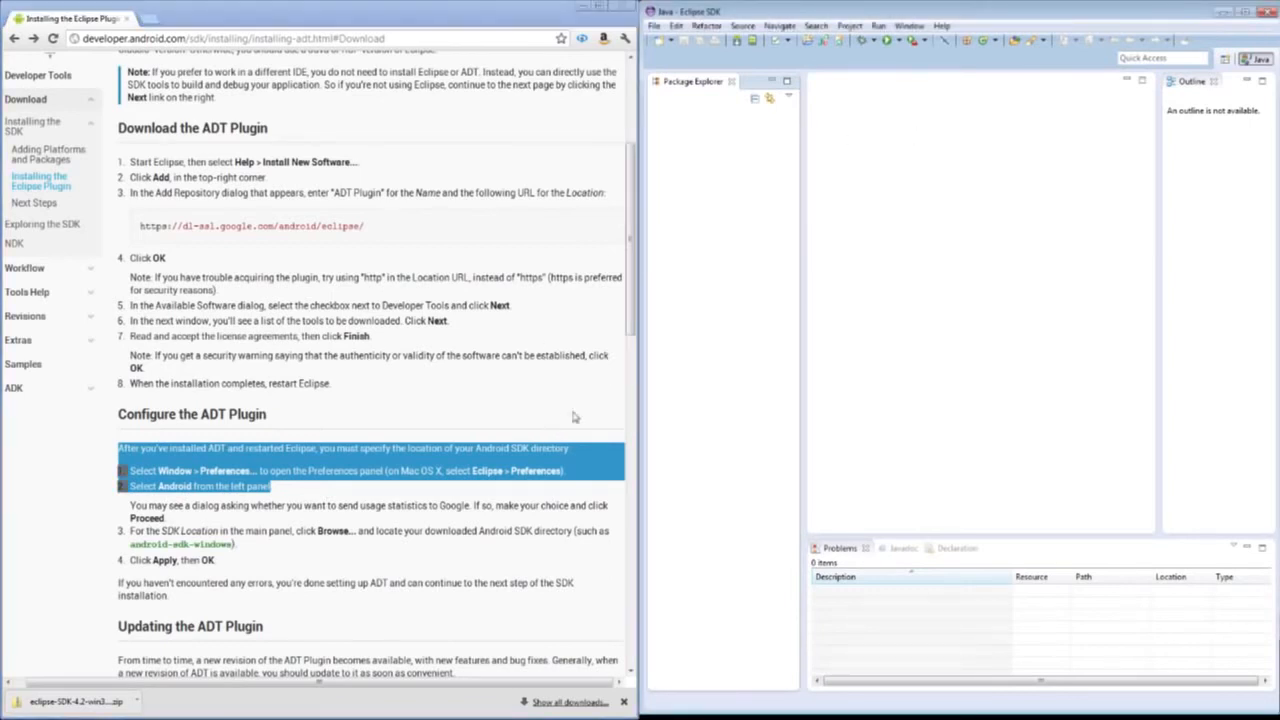
click(652, 27)
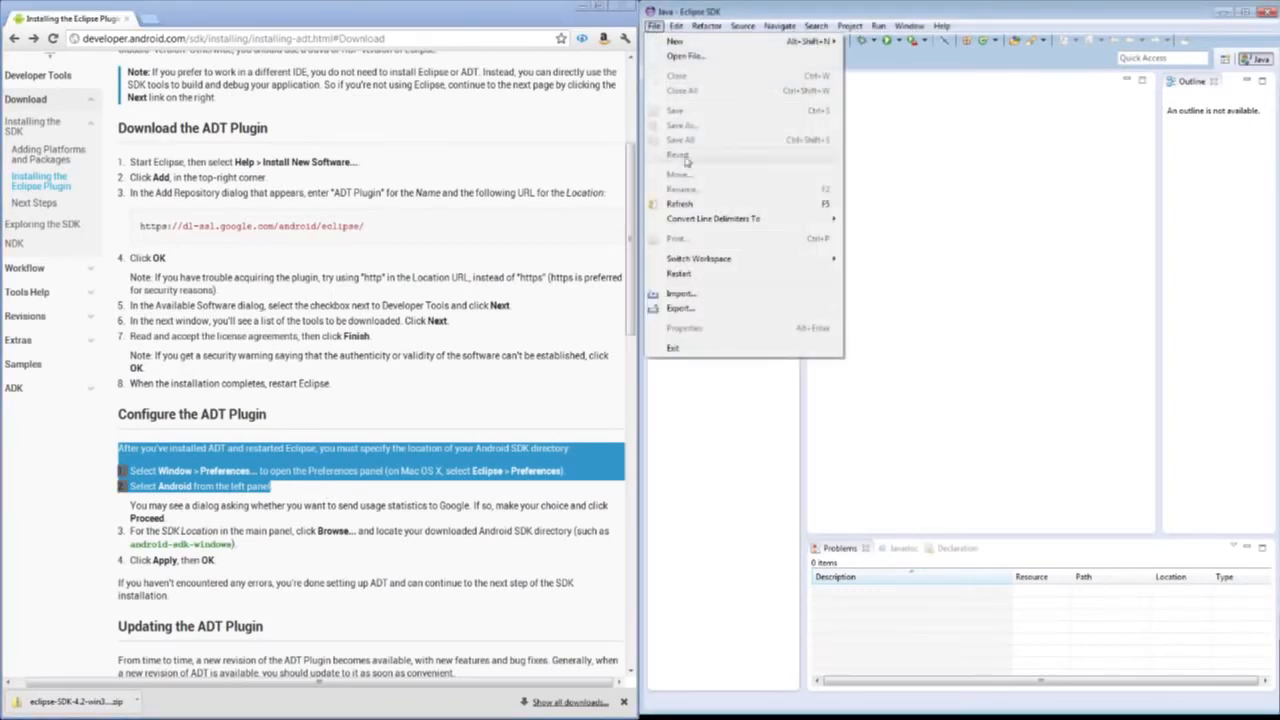
mouse_move(900, 30)
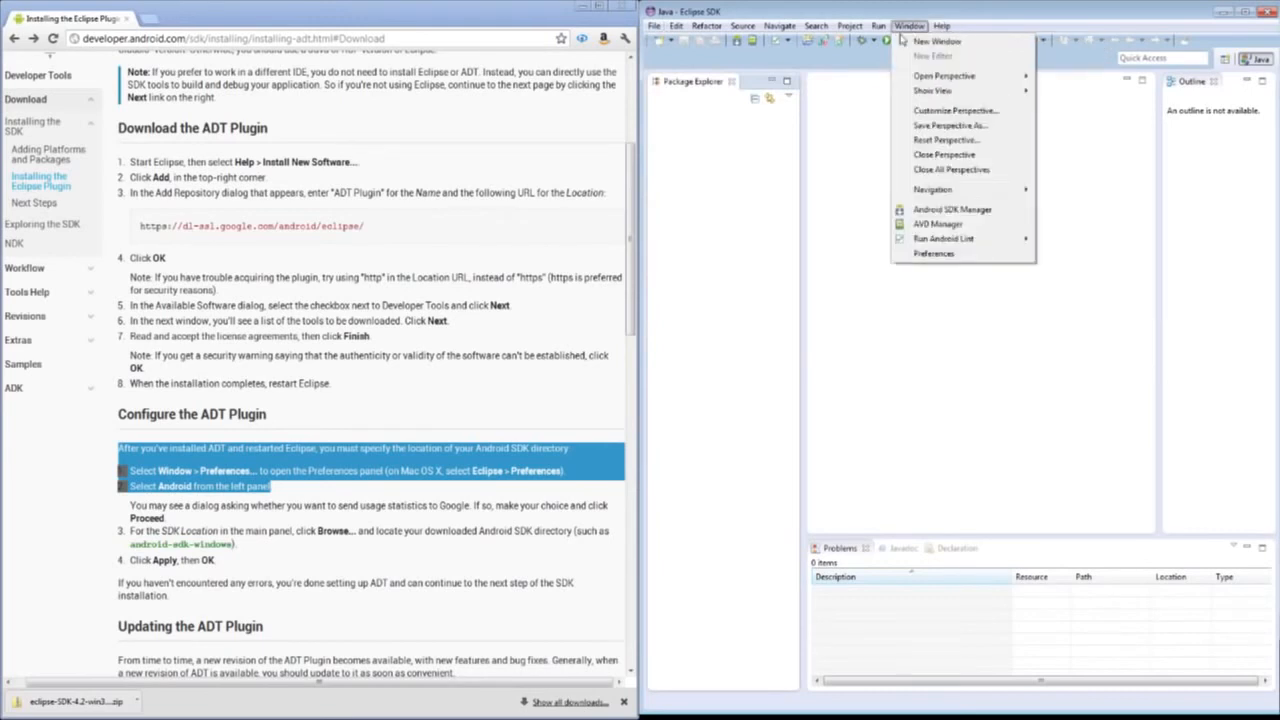
click(946, 256)
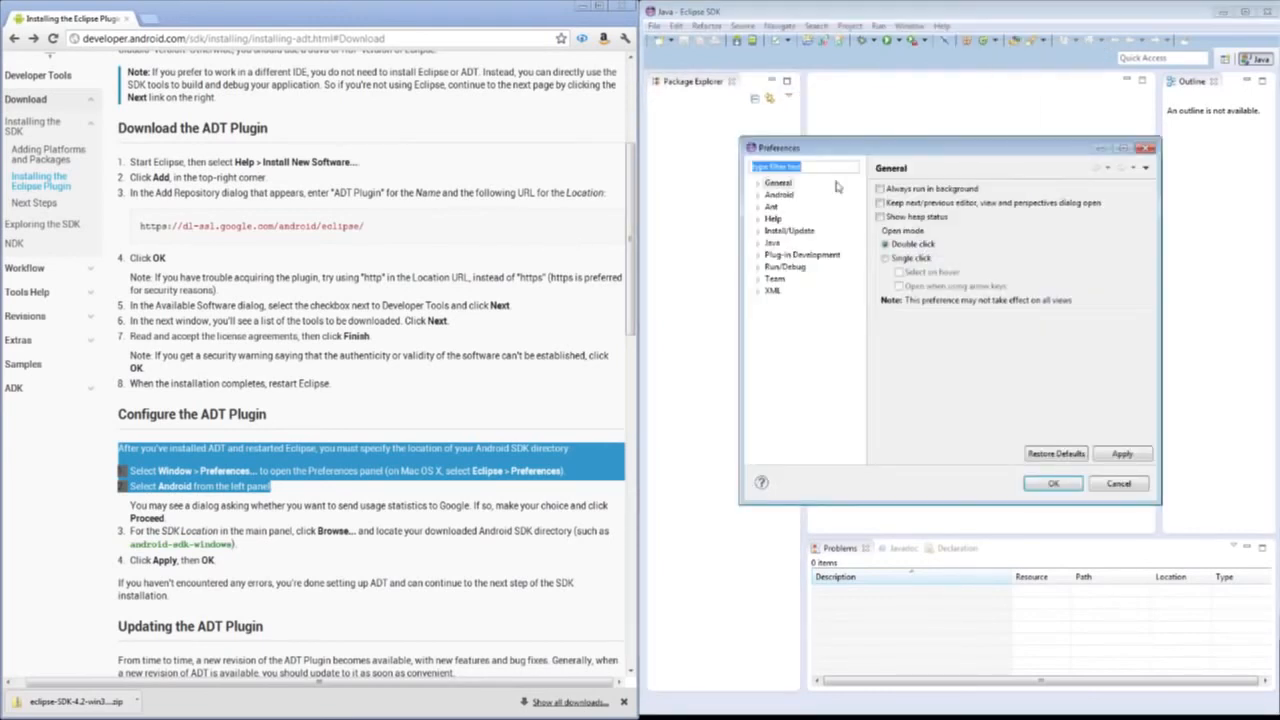
click(779, 197)
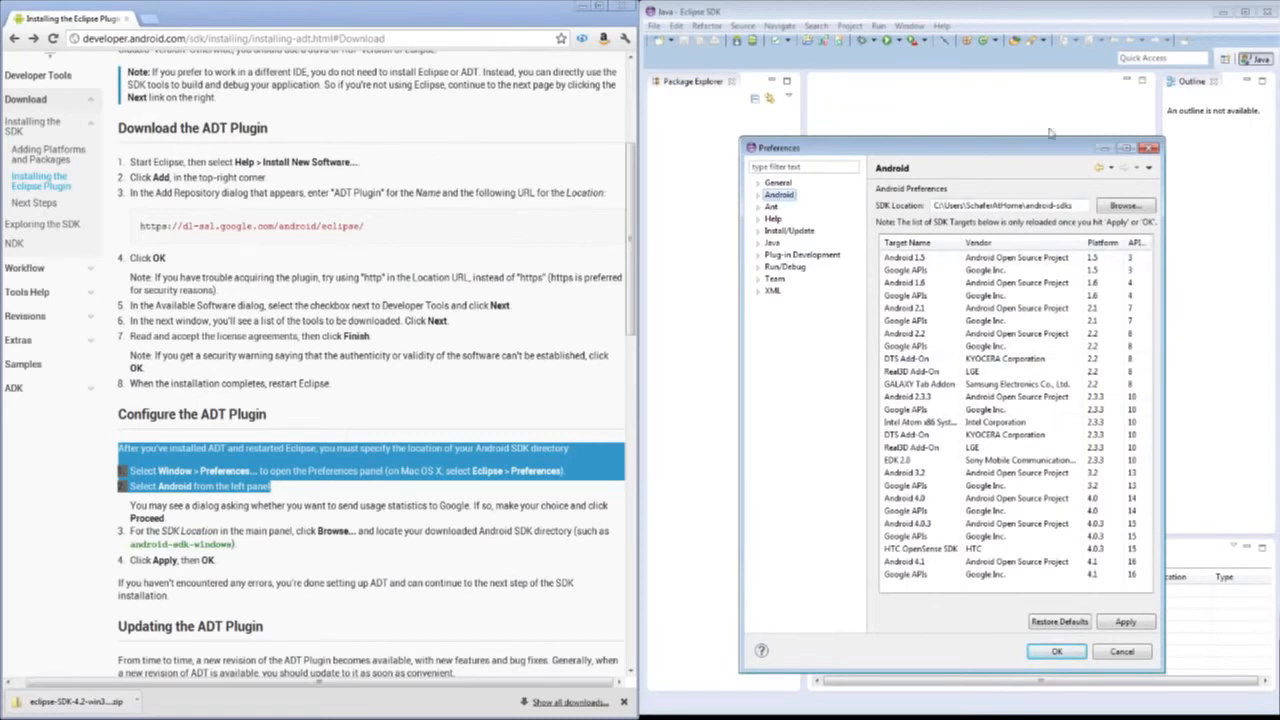
Step: Set the Android SDK location to the android-sdk folder in the user's home directory
click(1122, 207)
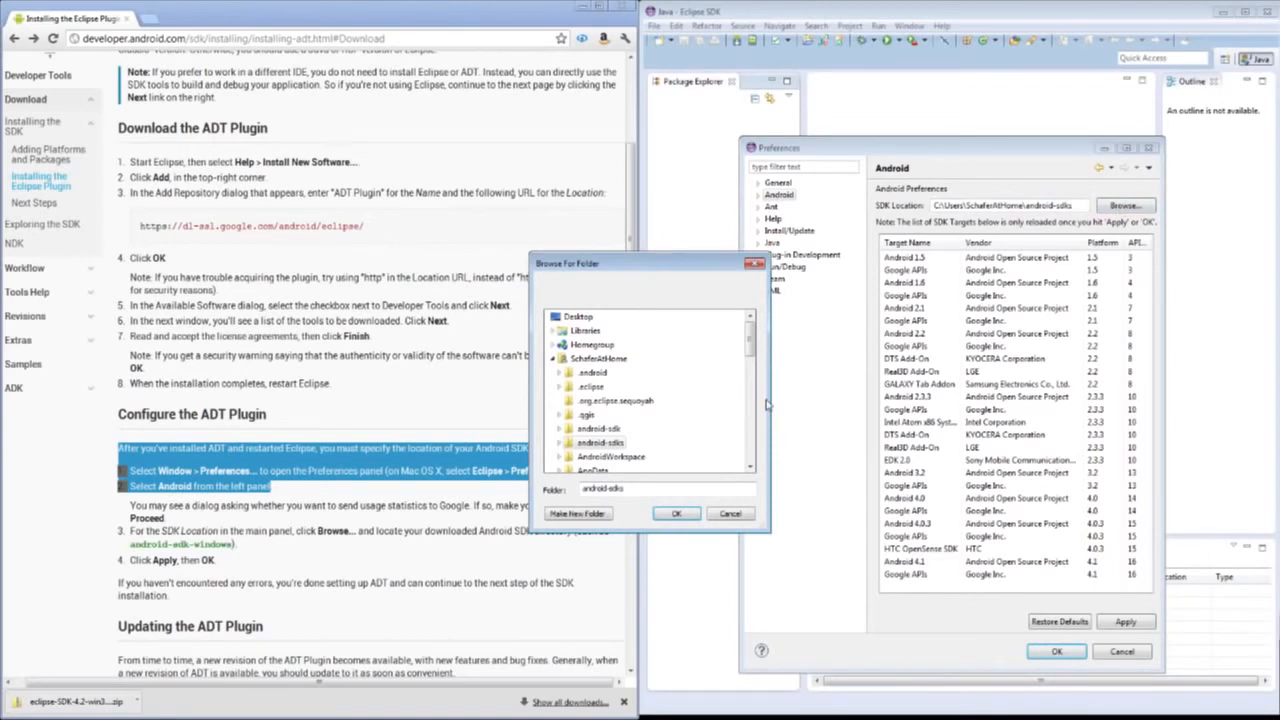
drag(676, 264, 796, 148)
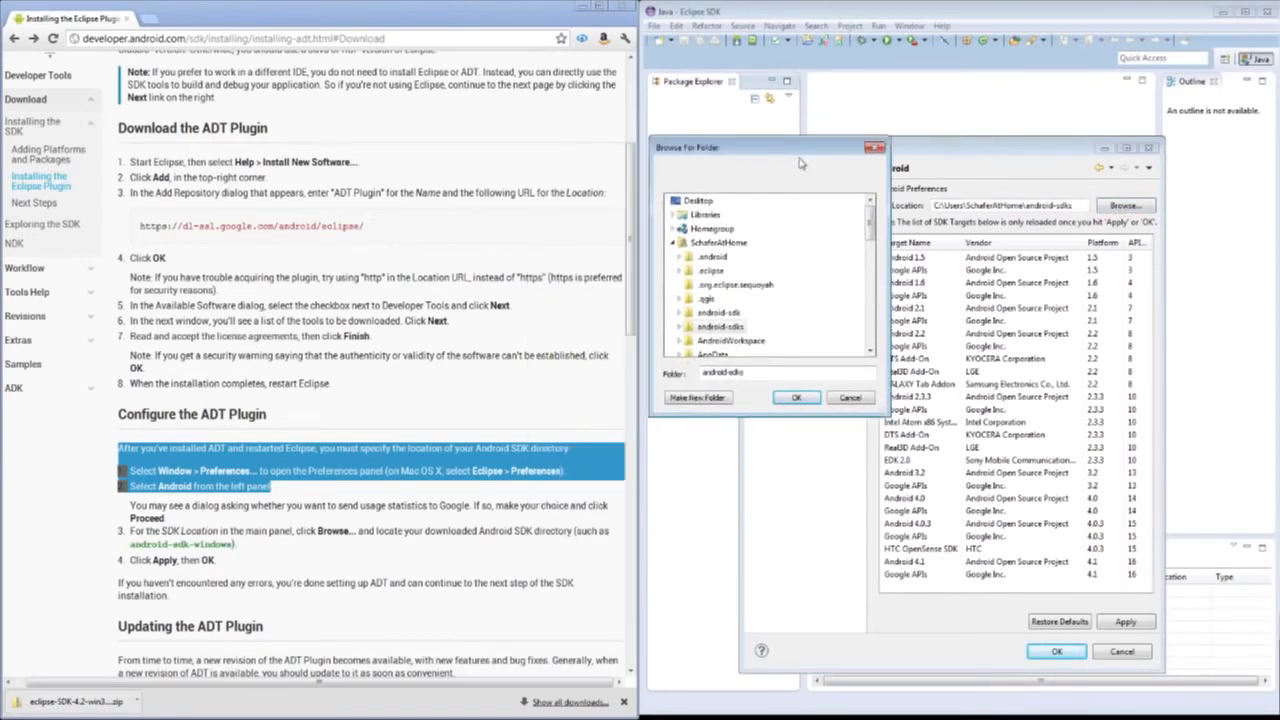
click(713, 244)
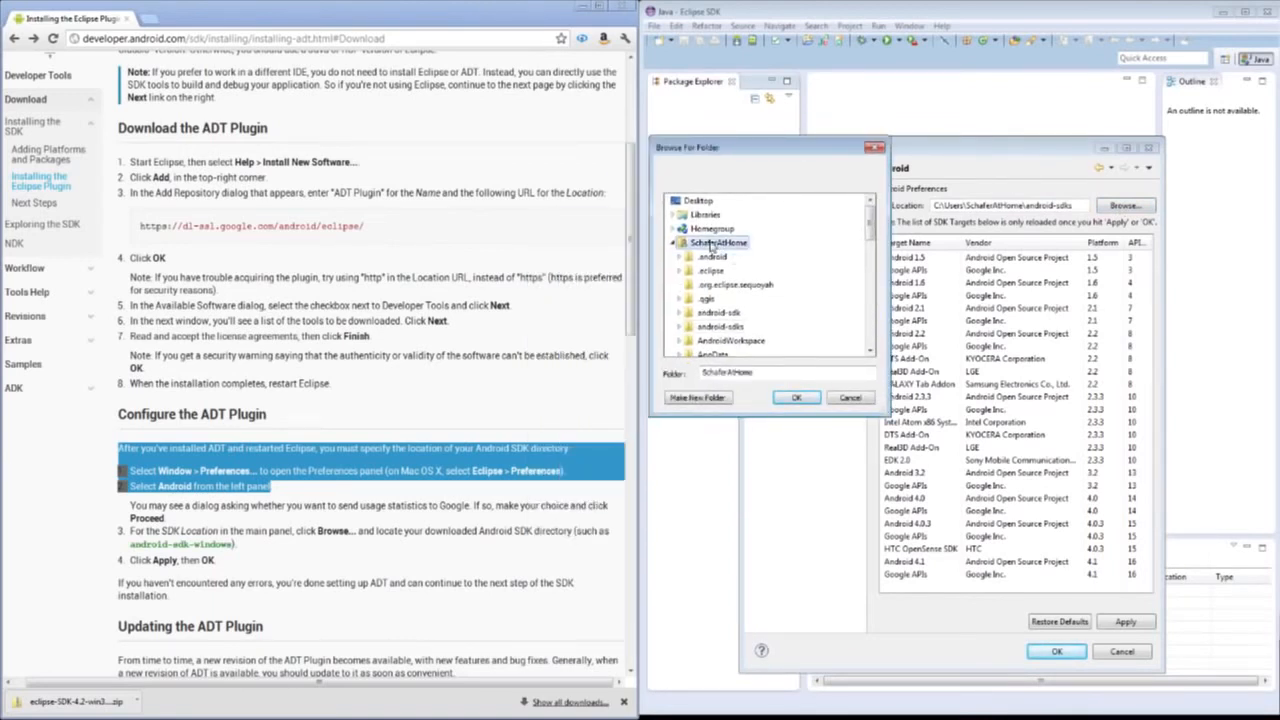
click(730, 316)
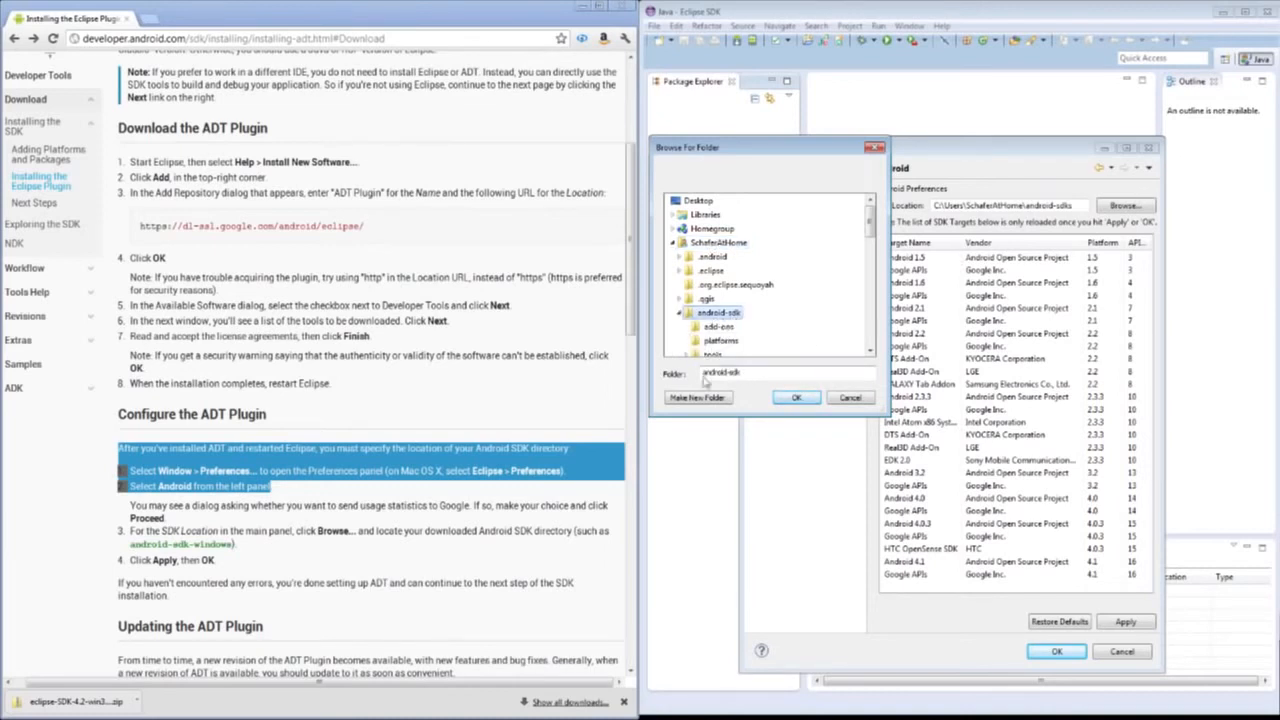
click(679, 314)
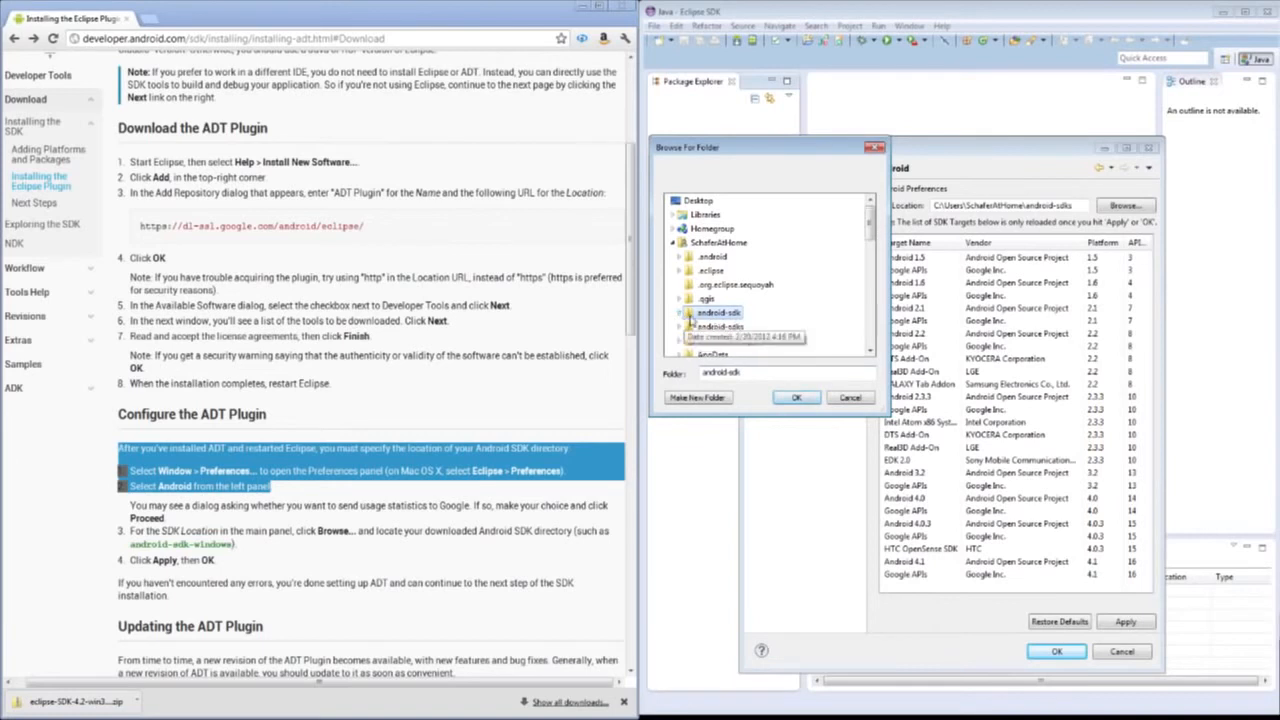
click(808, 400)
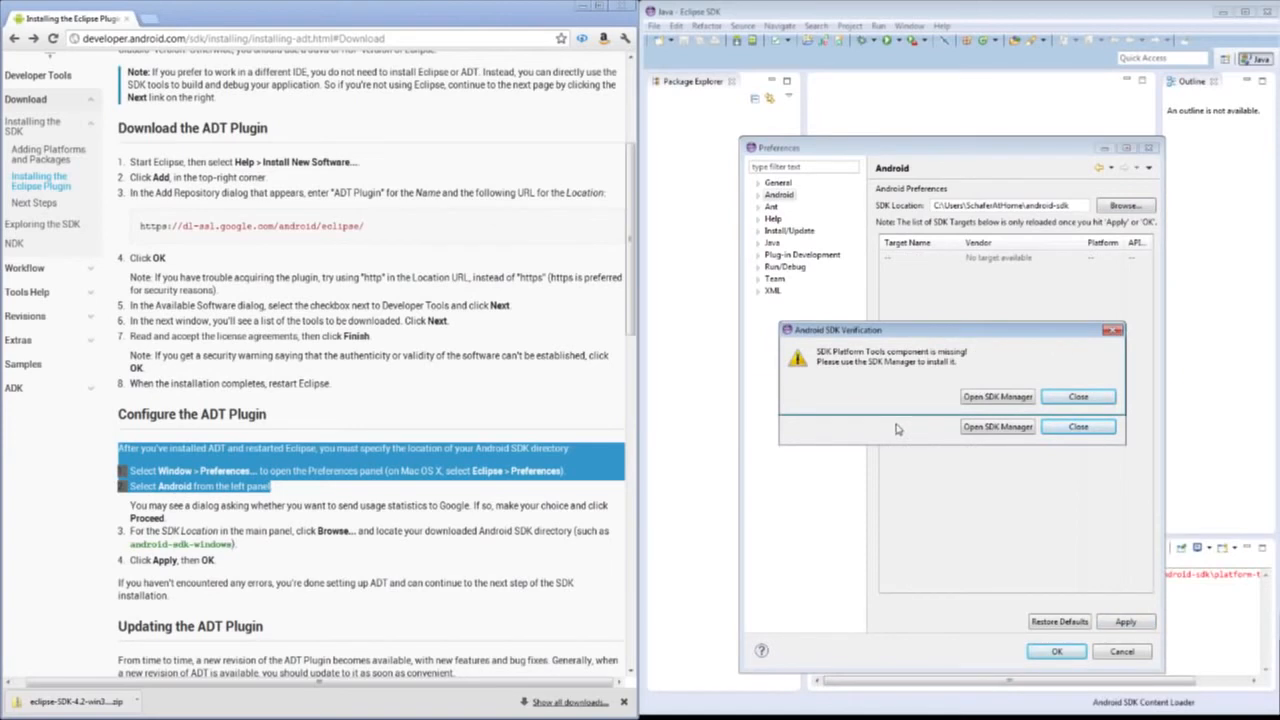
Step: Open the SDK Manager and install only Android SDK Tools revision 20 and Android SDK Platform-tools revision 12, accepting all licenses
click(990, 397)
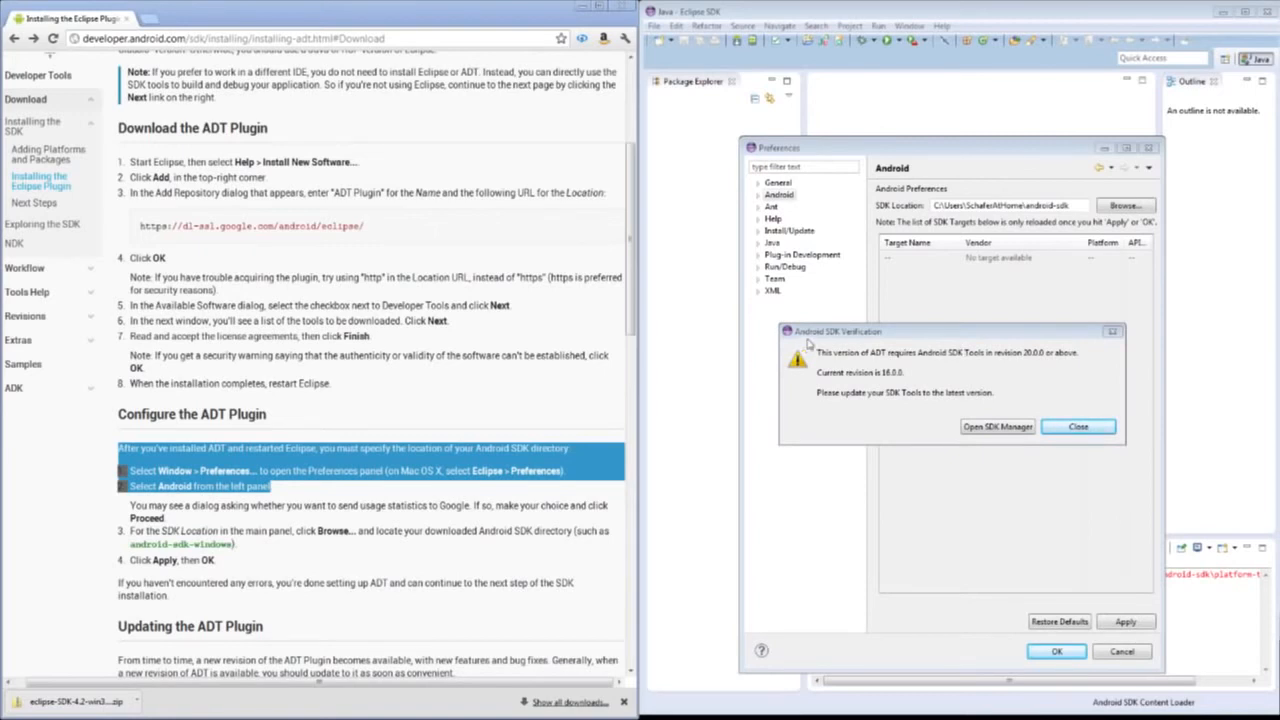
click(1074, 428)
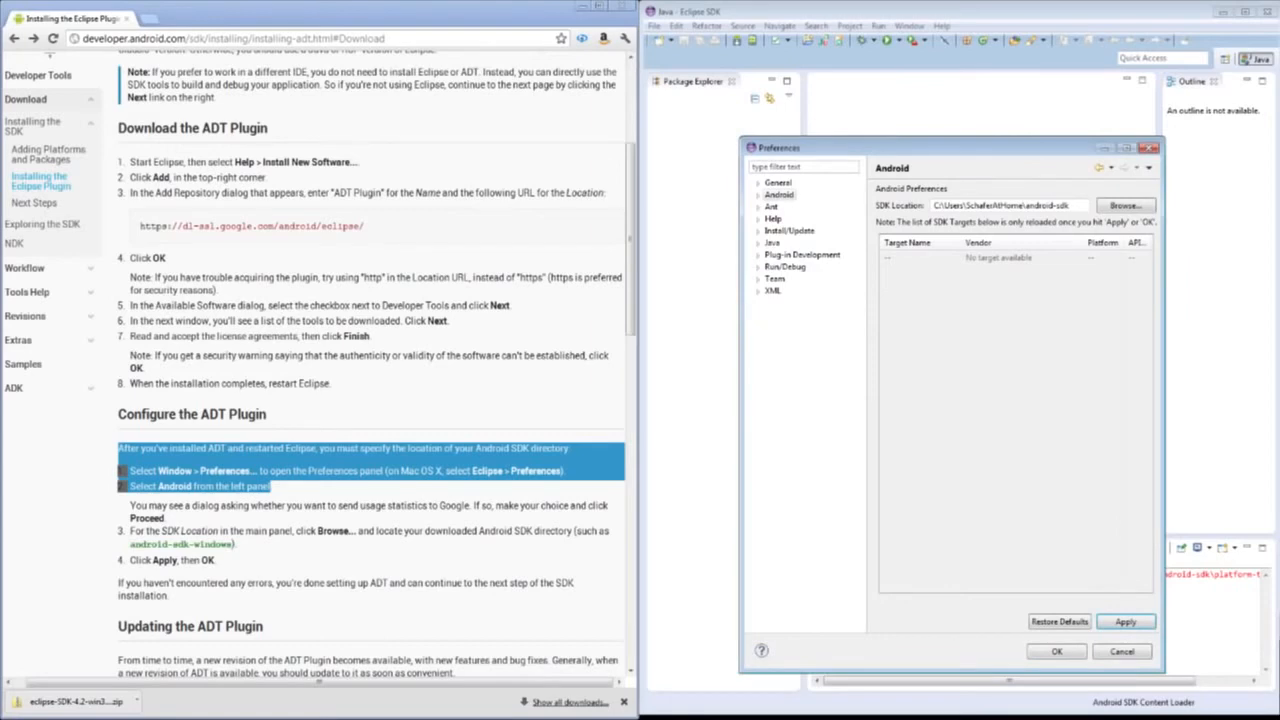
drag(874, 141, 427, 91)
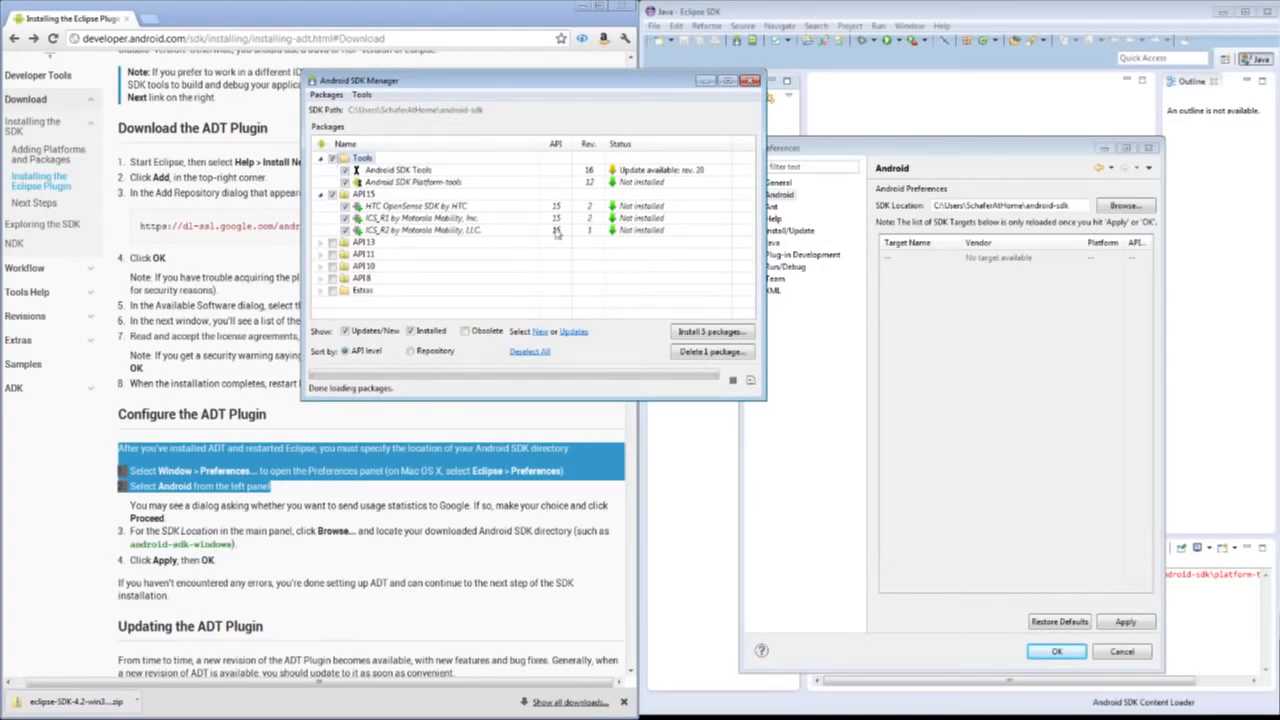
click(321, 195)
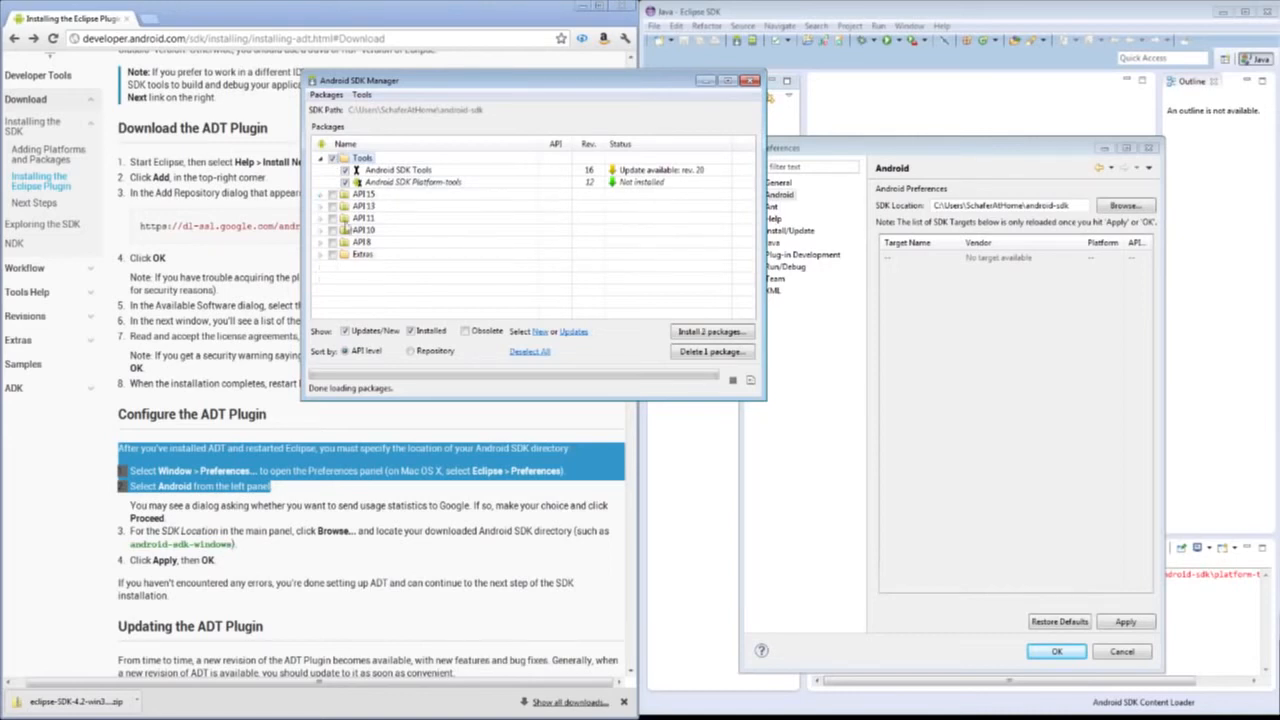
click(725, 333)
click(719, 246)
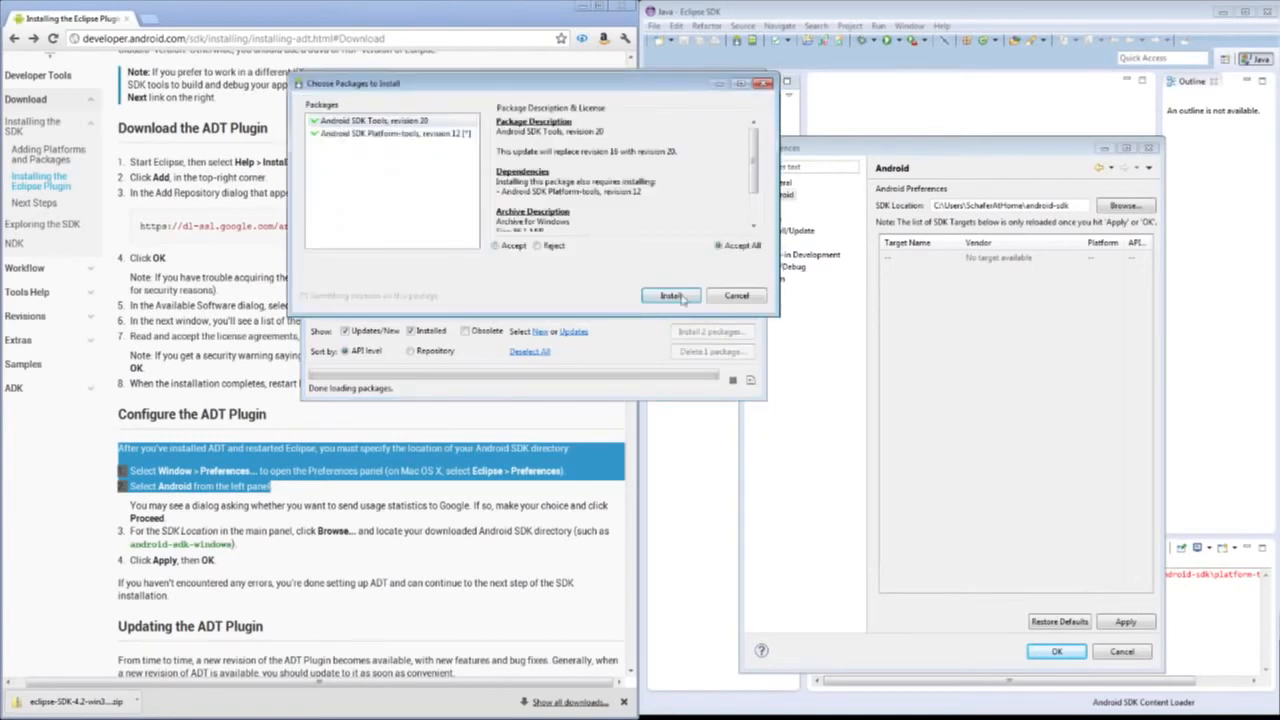
click(670, 297)
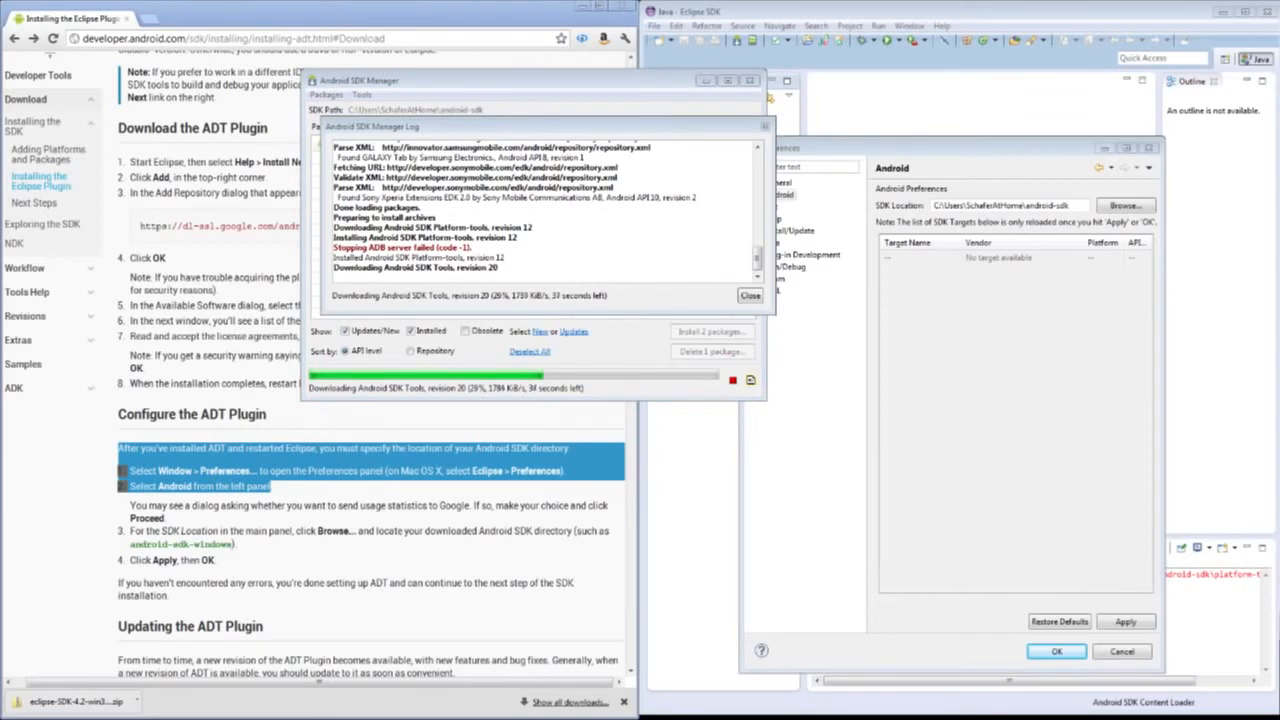
Step: Close the SDK Manager along with its update notice and log, and confirm the Android preferences
click(692, 121)
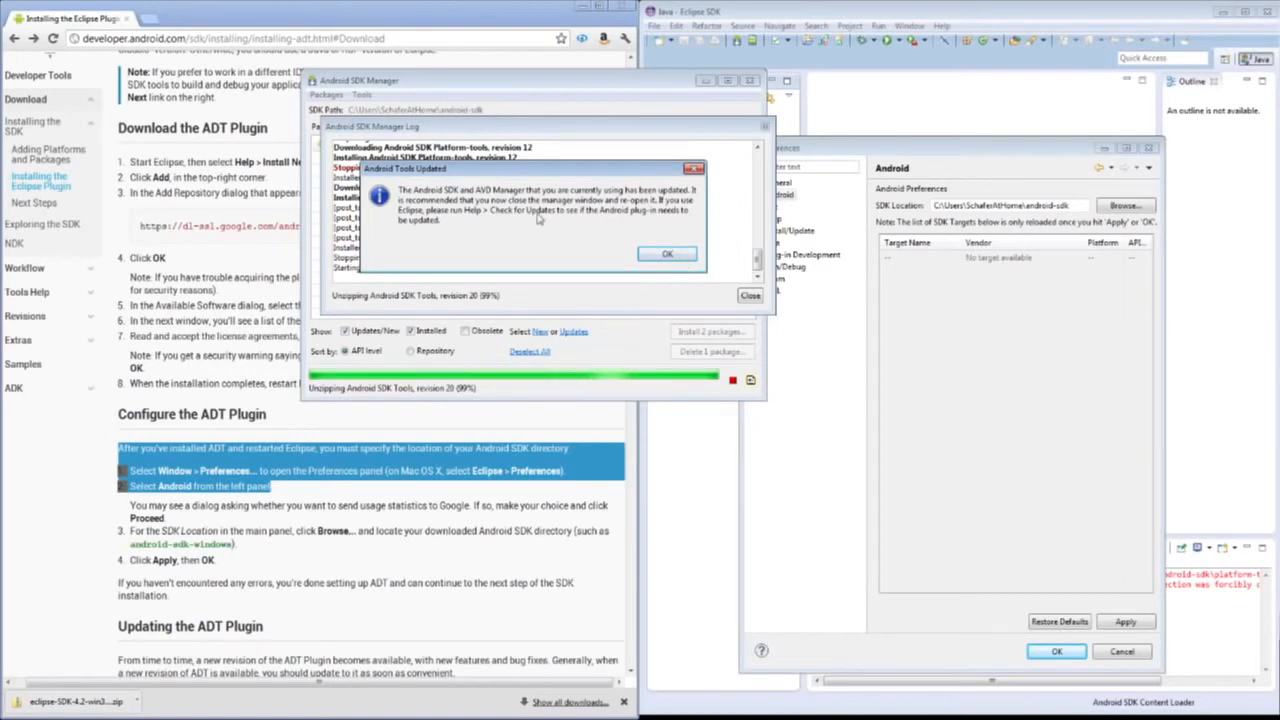
click(664, 254)
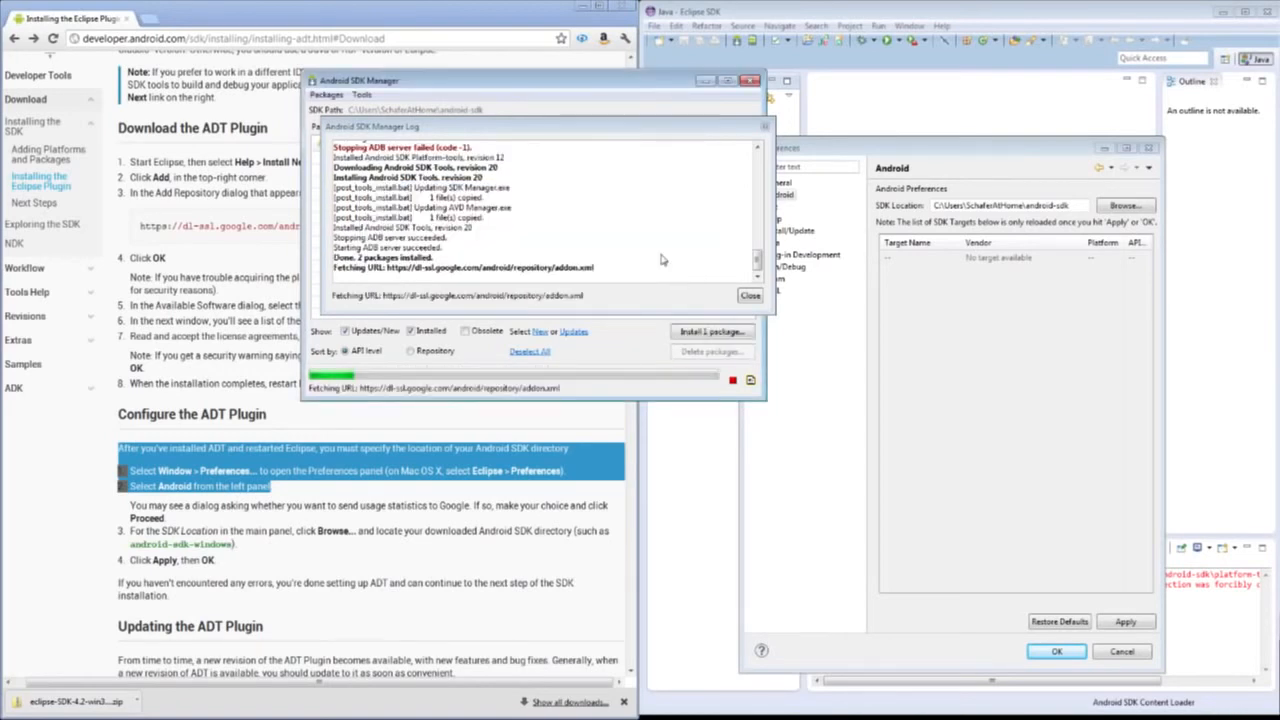
click(750, 297)
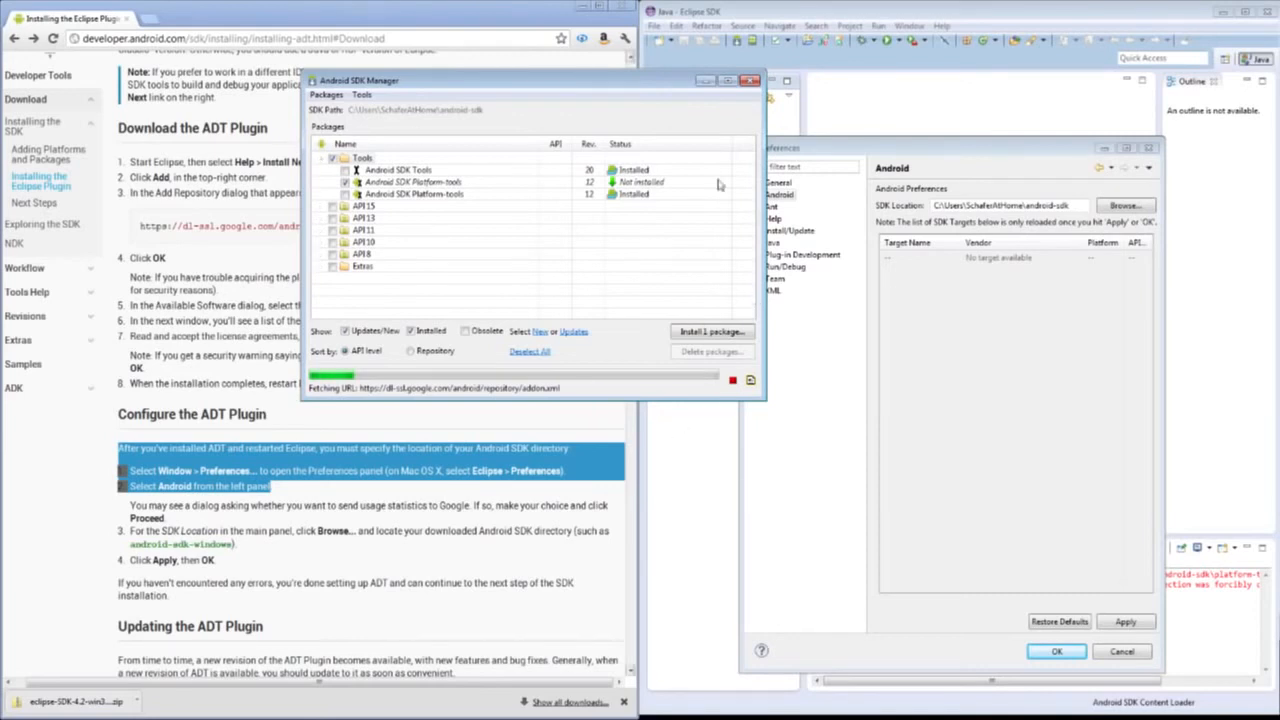
click(749, 81)
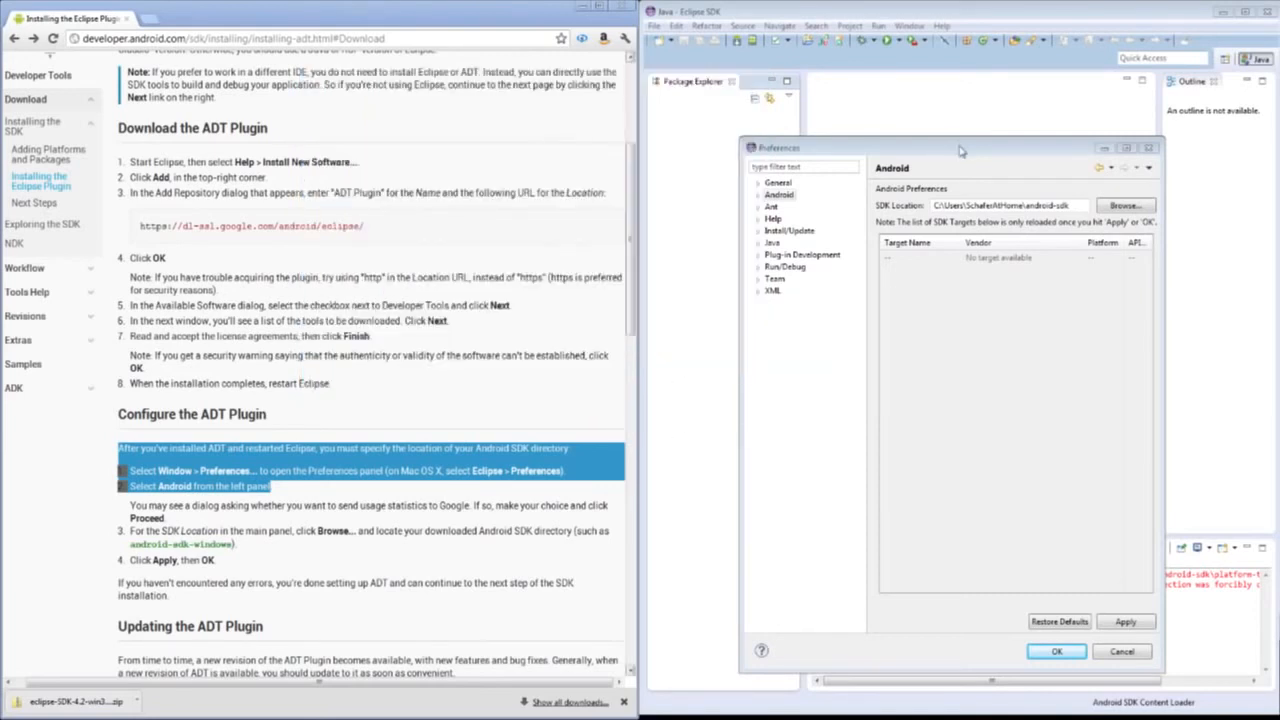
drag(957, 147, 790, 106)
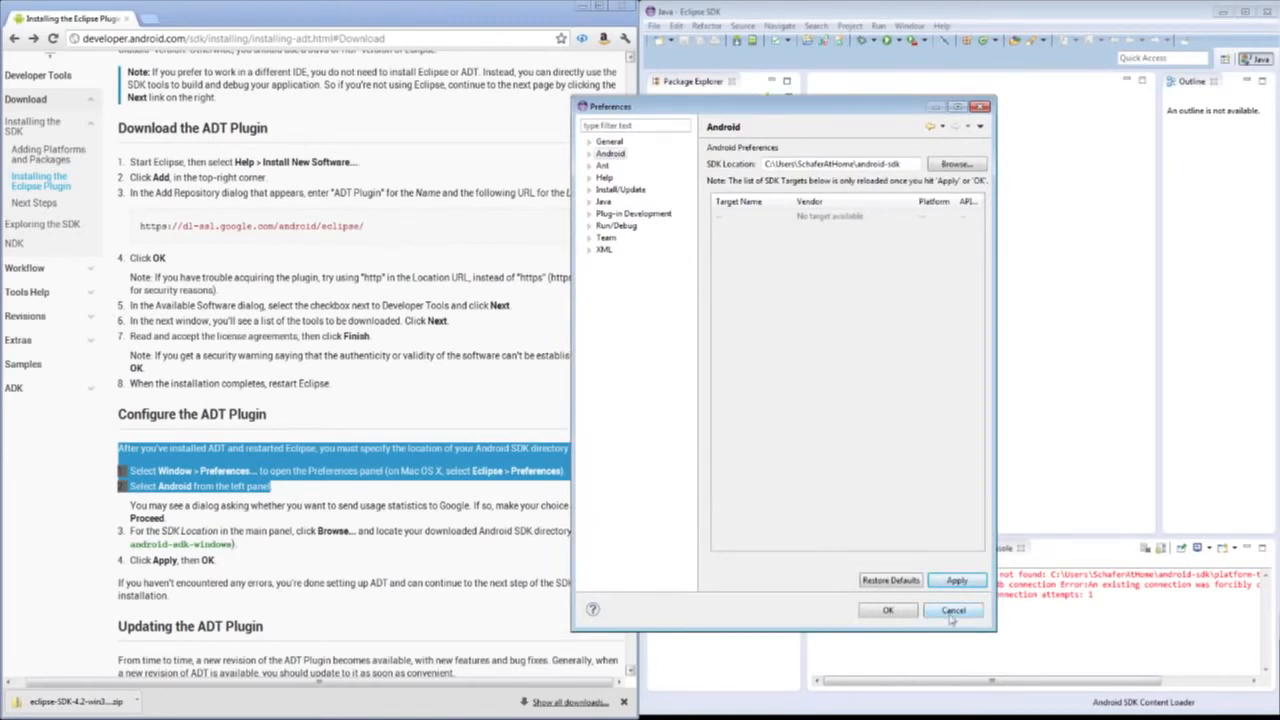
click(902, 612)
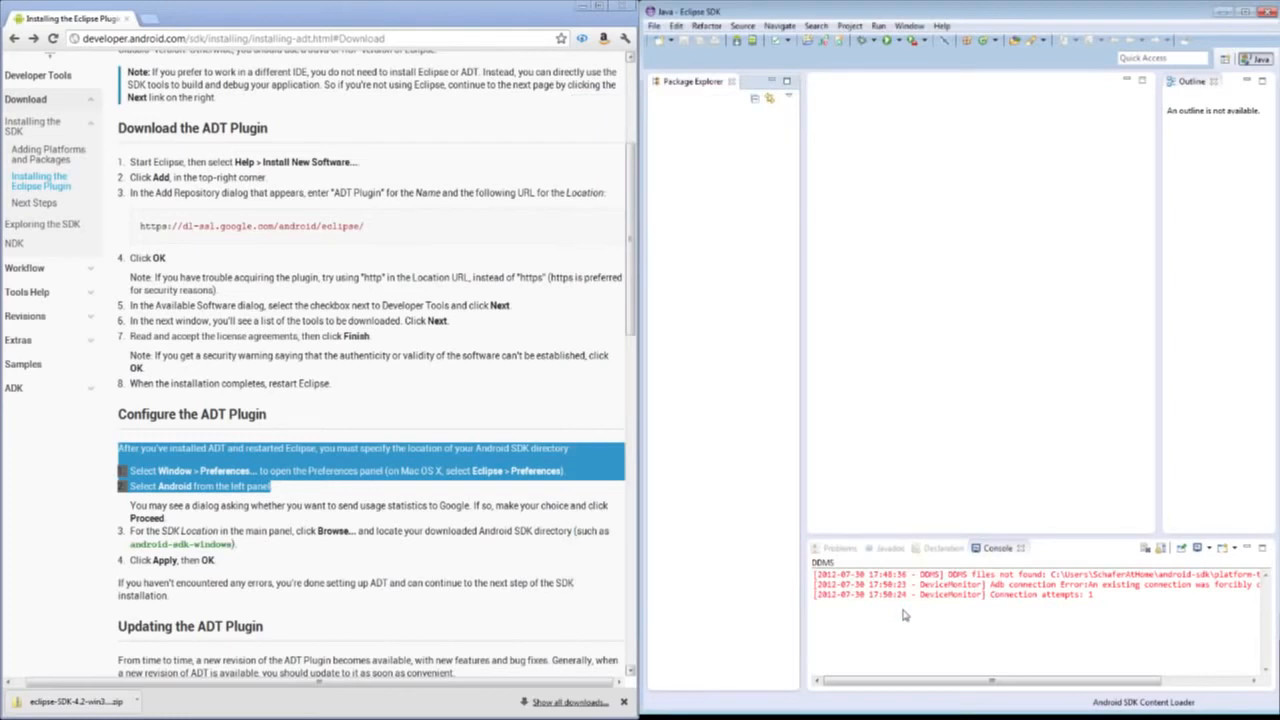
Step: Reopen the Android SDK Manager and examine the available Android platform versions with the Android 4.1 and Extras groups collapsed
click(738, 45)
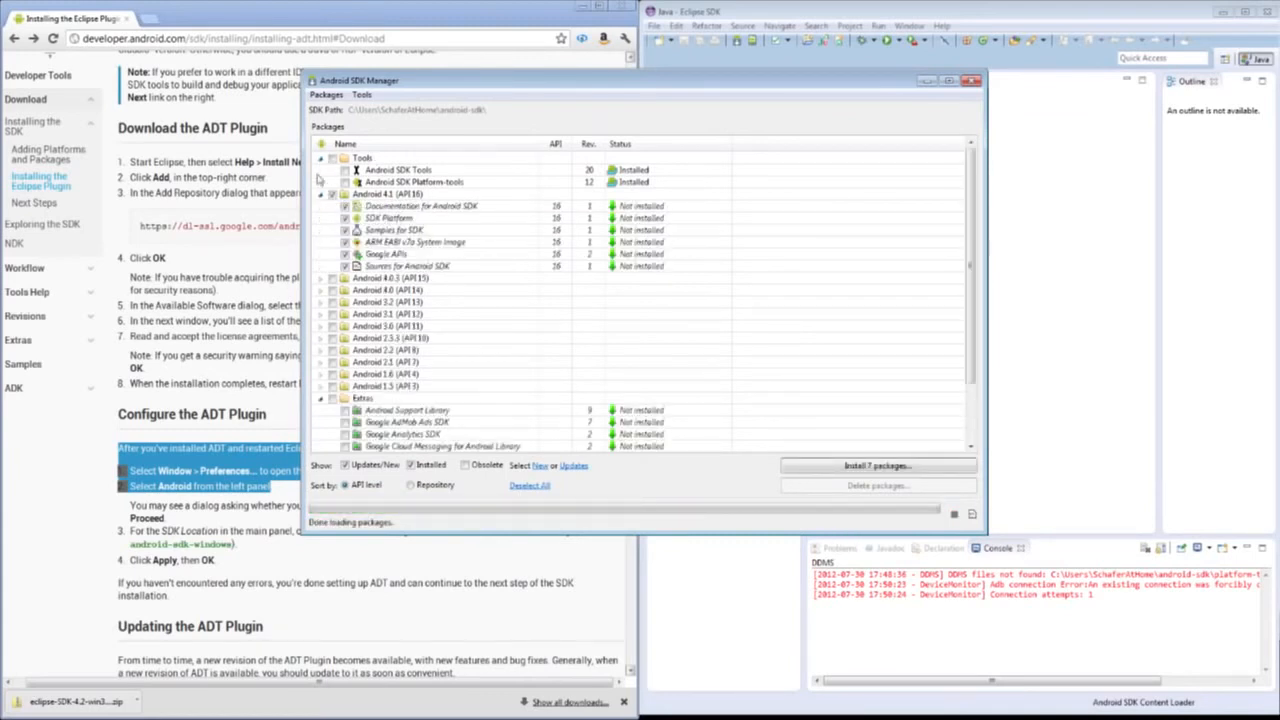
click(321, 160)
click(321, 160)
click(321, 194)
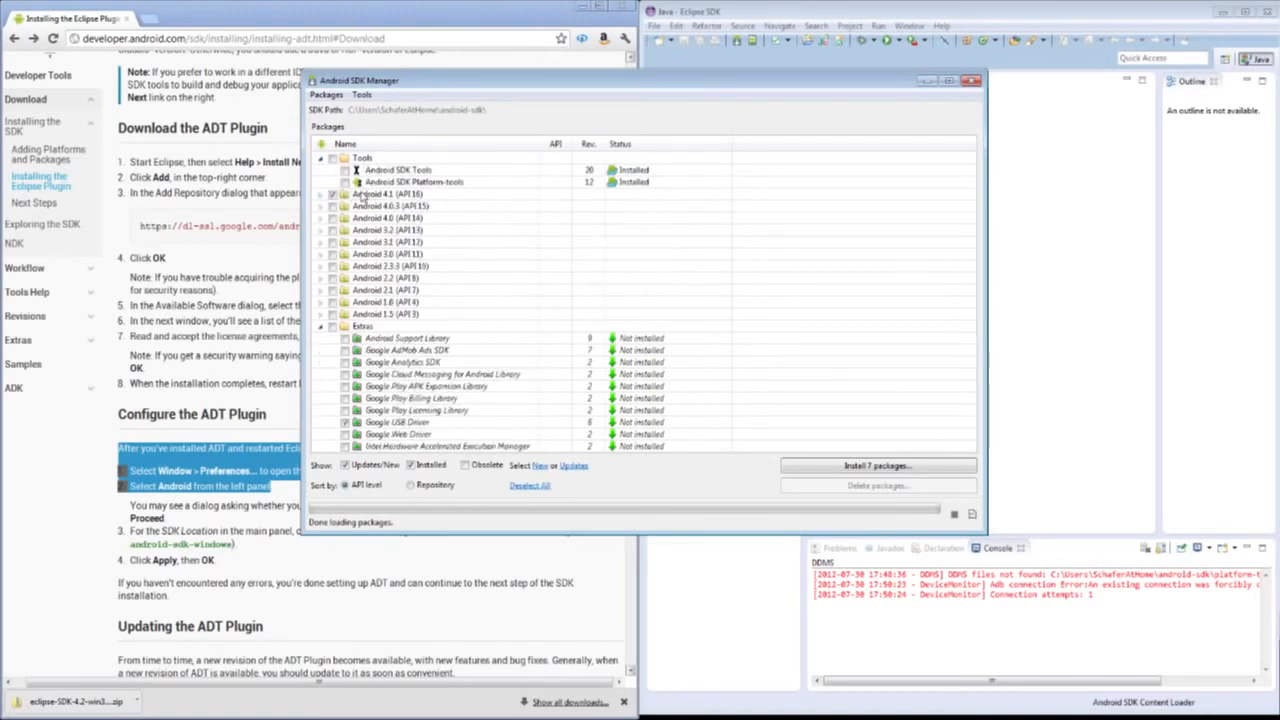
click(321, 327)
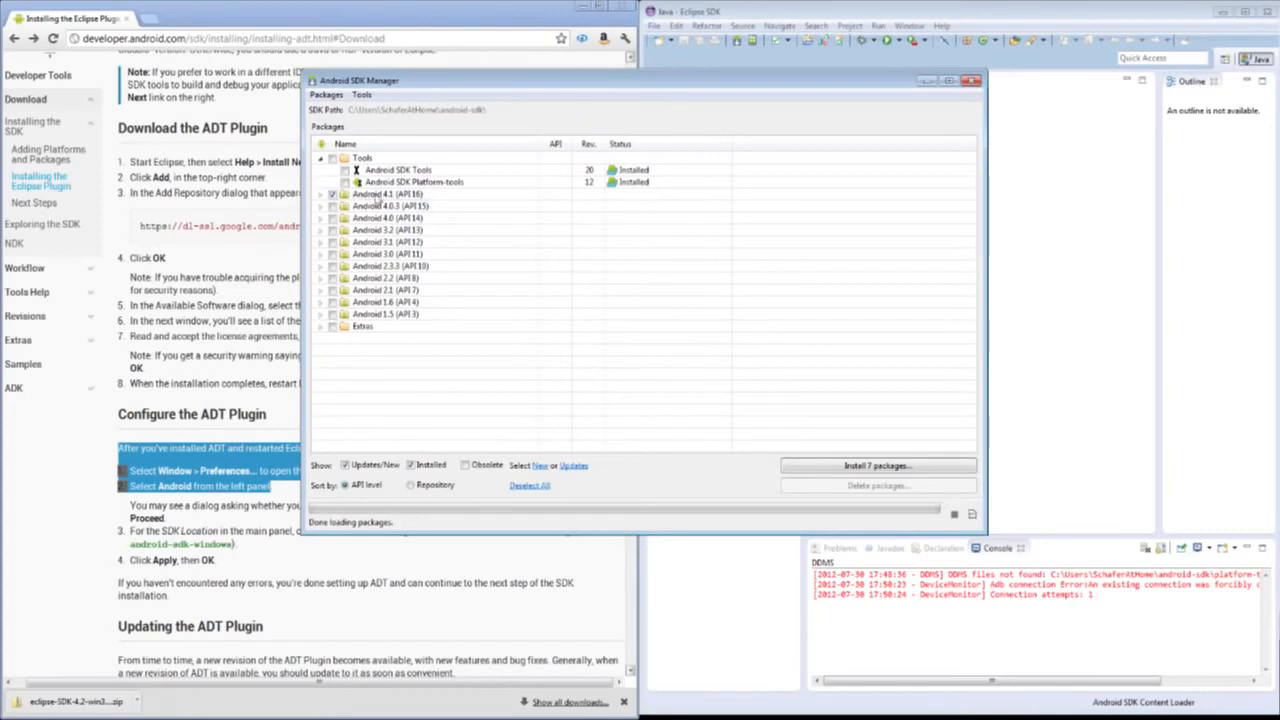
click(380, 195)
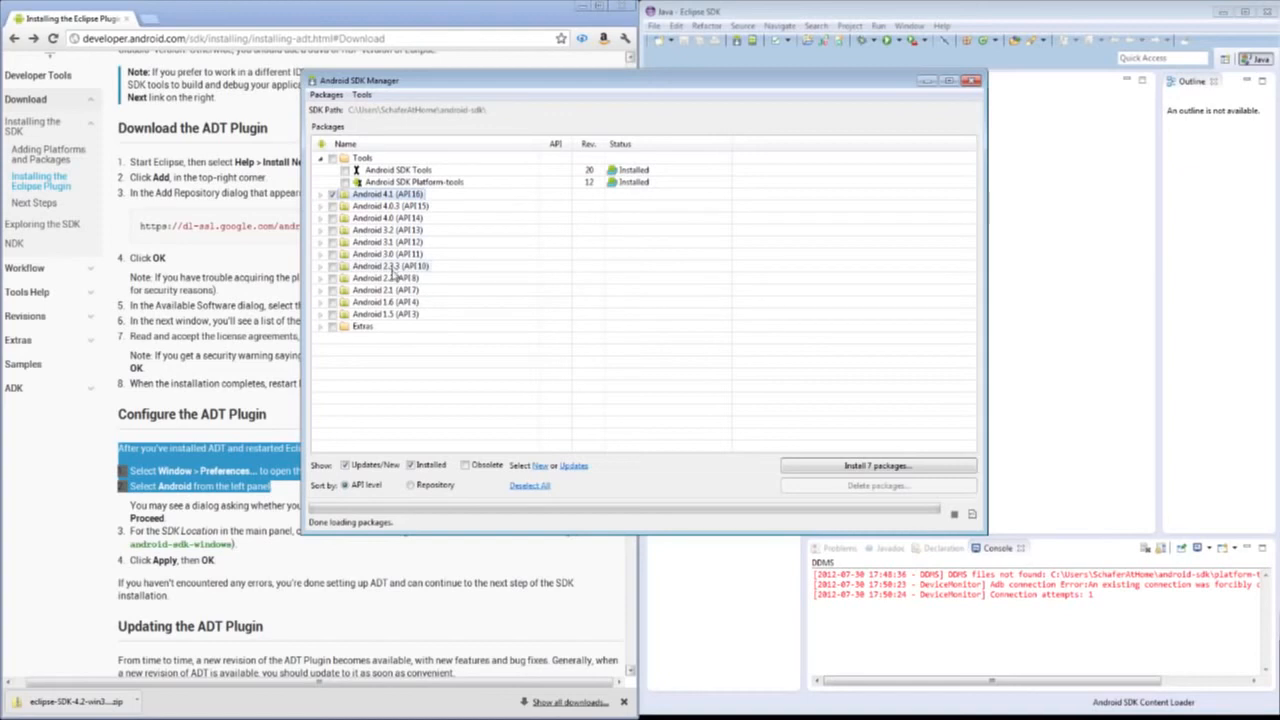
click(393, 270)
click(395, 279)
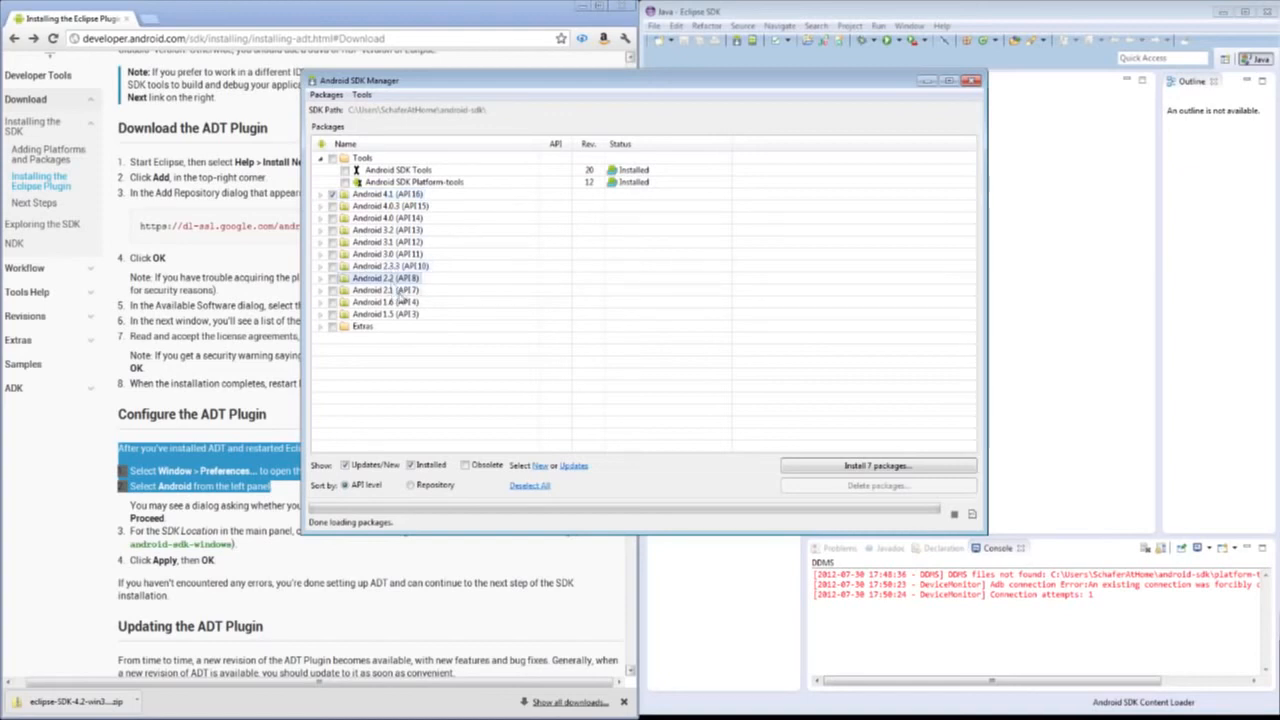
click(400, 291)
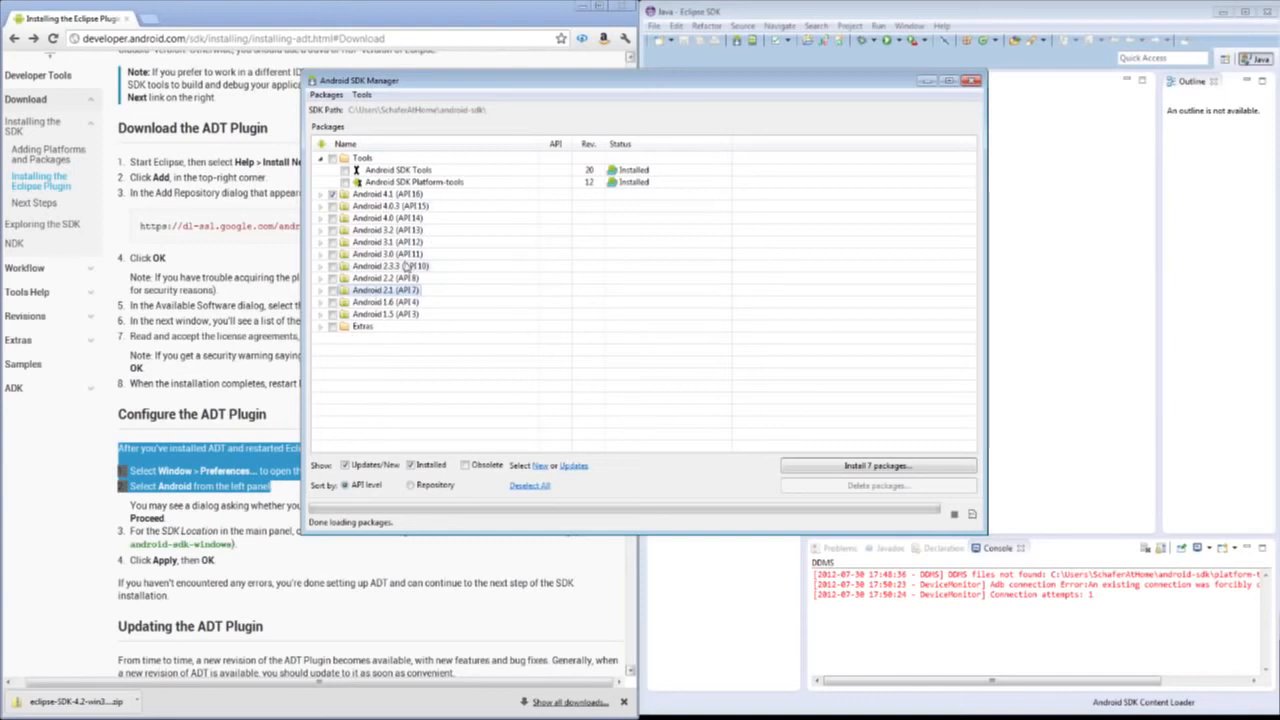
Step: Clear the Android 4.1 selection and examine the packages in the Extras and Android 4.1 groups, collapsing both groups again
click(332, 194)
click(320, 327)
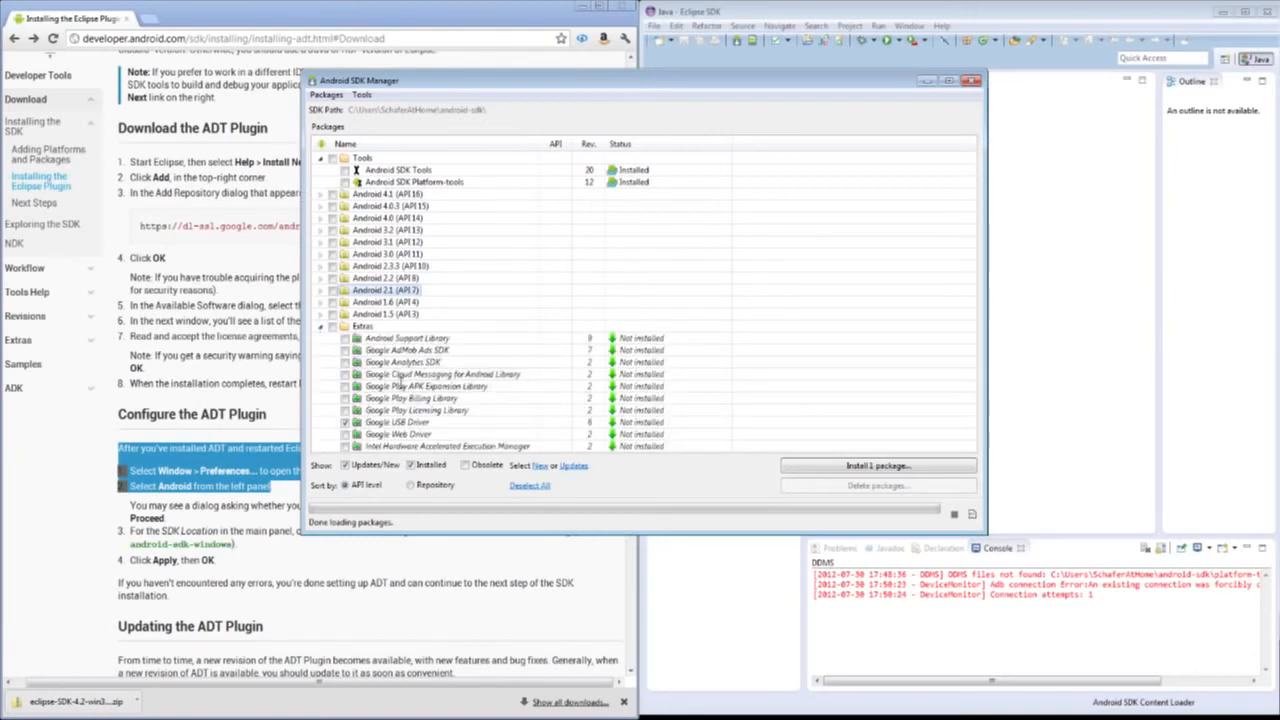
click(372, 424)
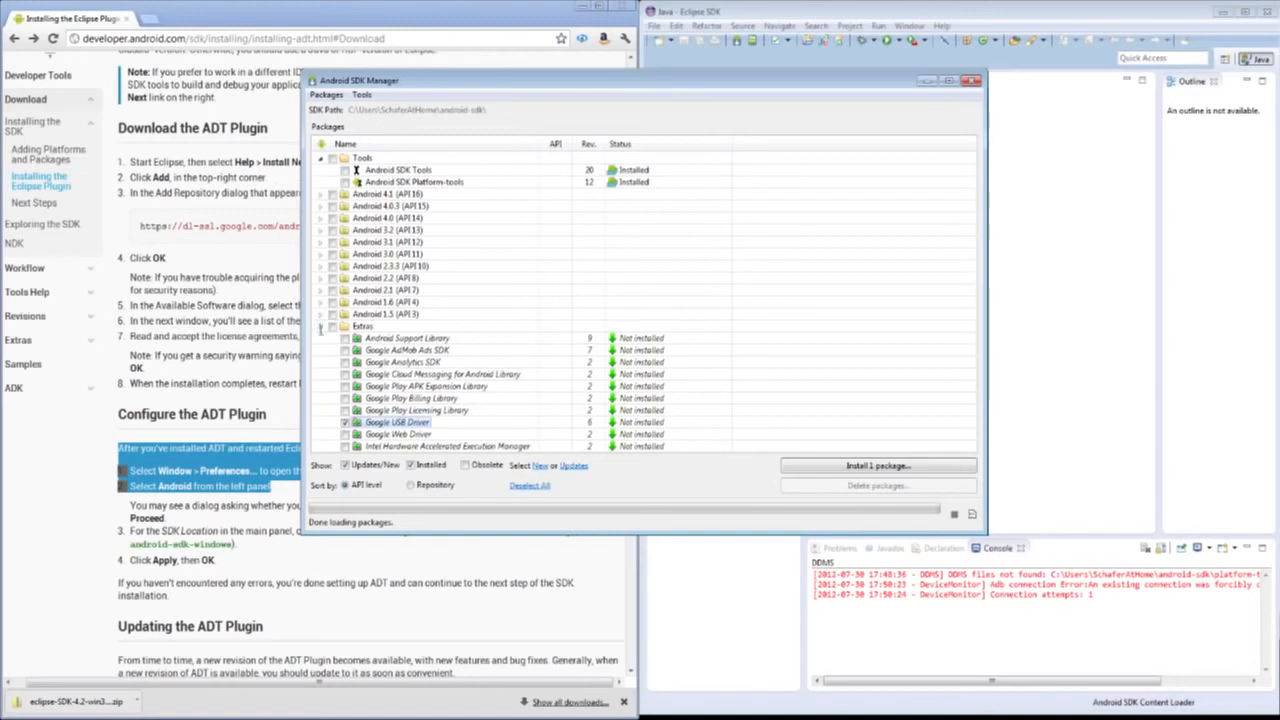
click(321, 326)
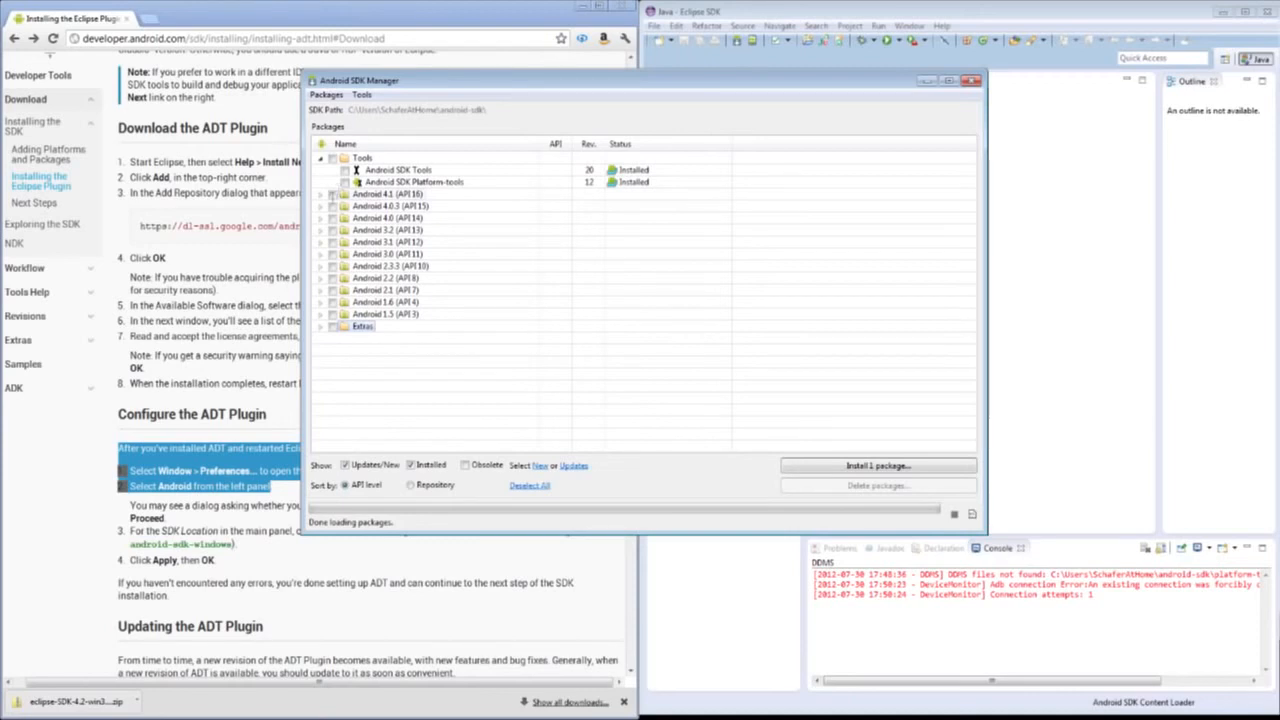
click(320, 194)
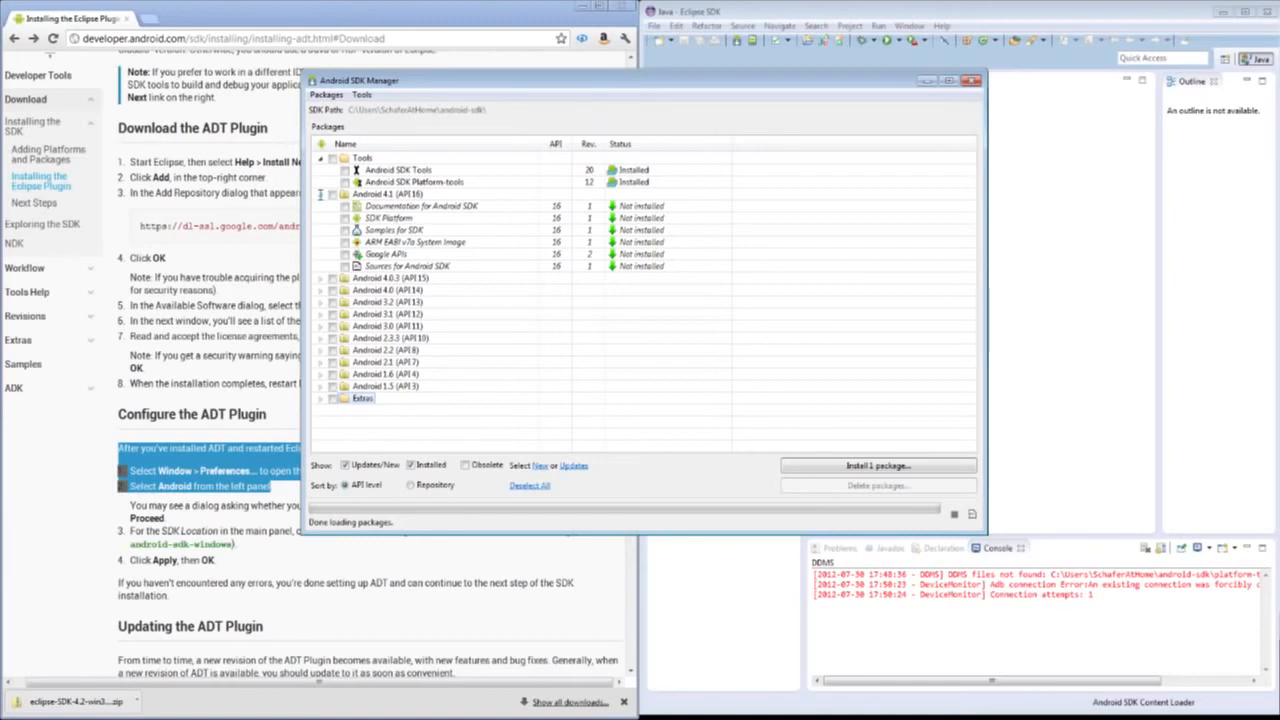
click(321, 194)
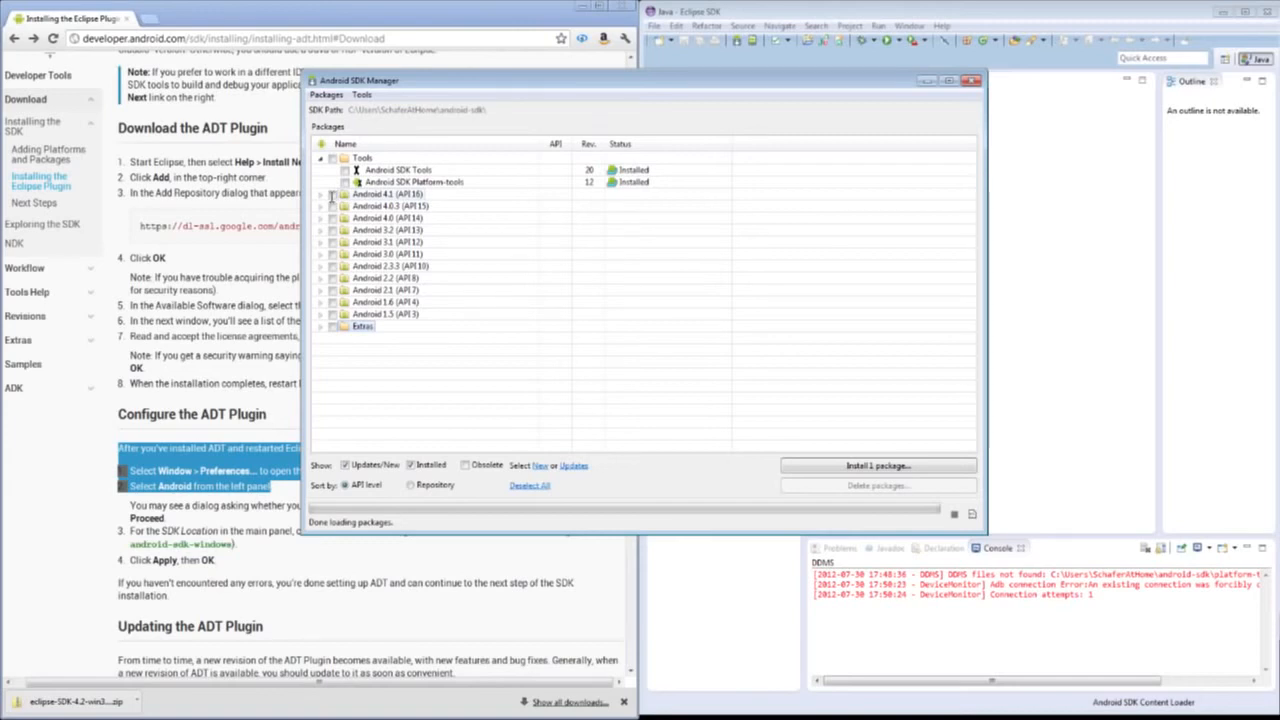
Step: Select all packages of the Android 4.1 (API 16) group, leaving every other Android platform version unselected
click(332, 194)
click(321, 194)
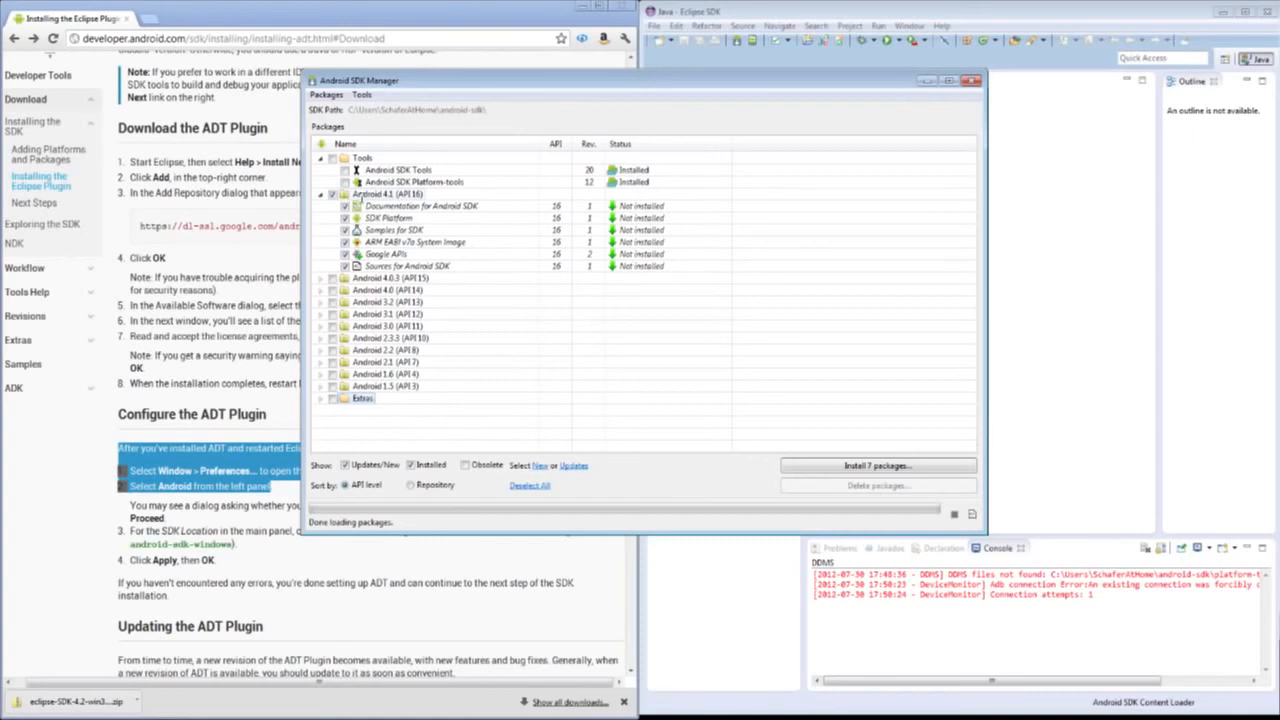
click(320, 194)
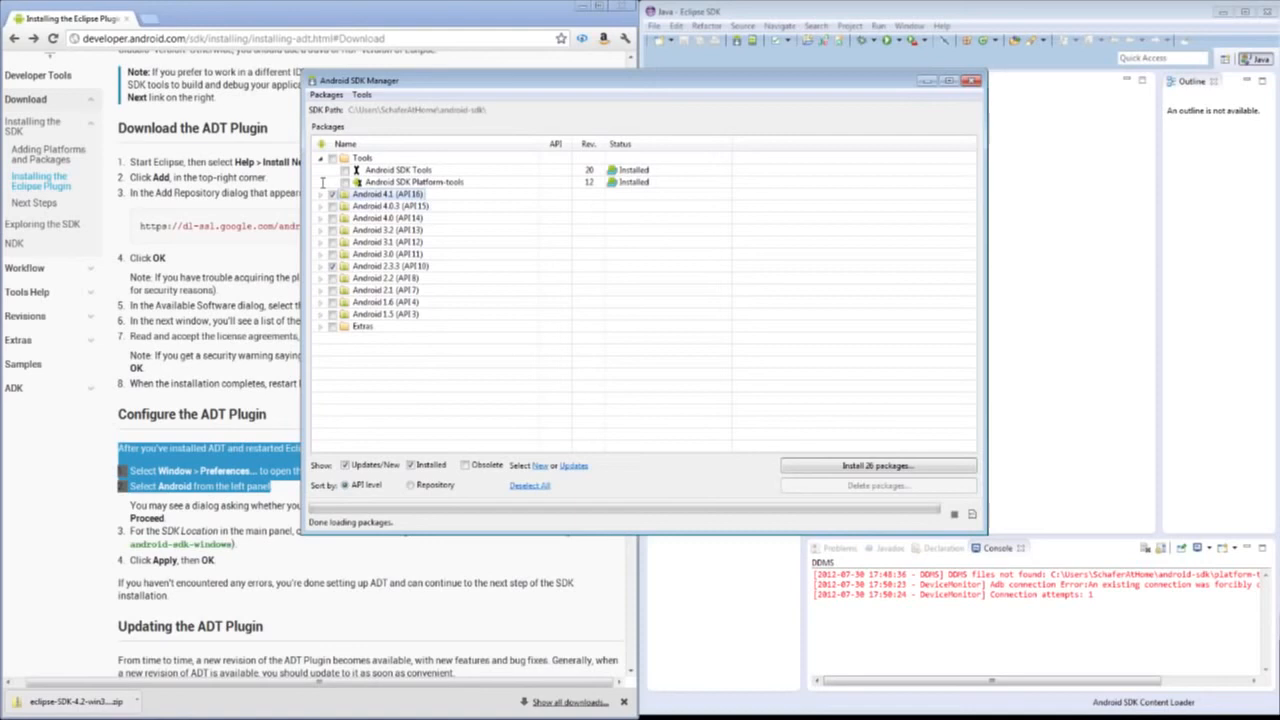
click(333, 266)
click(333, 242)
click(333, 242)
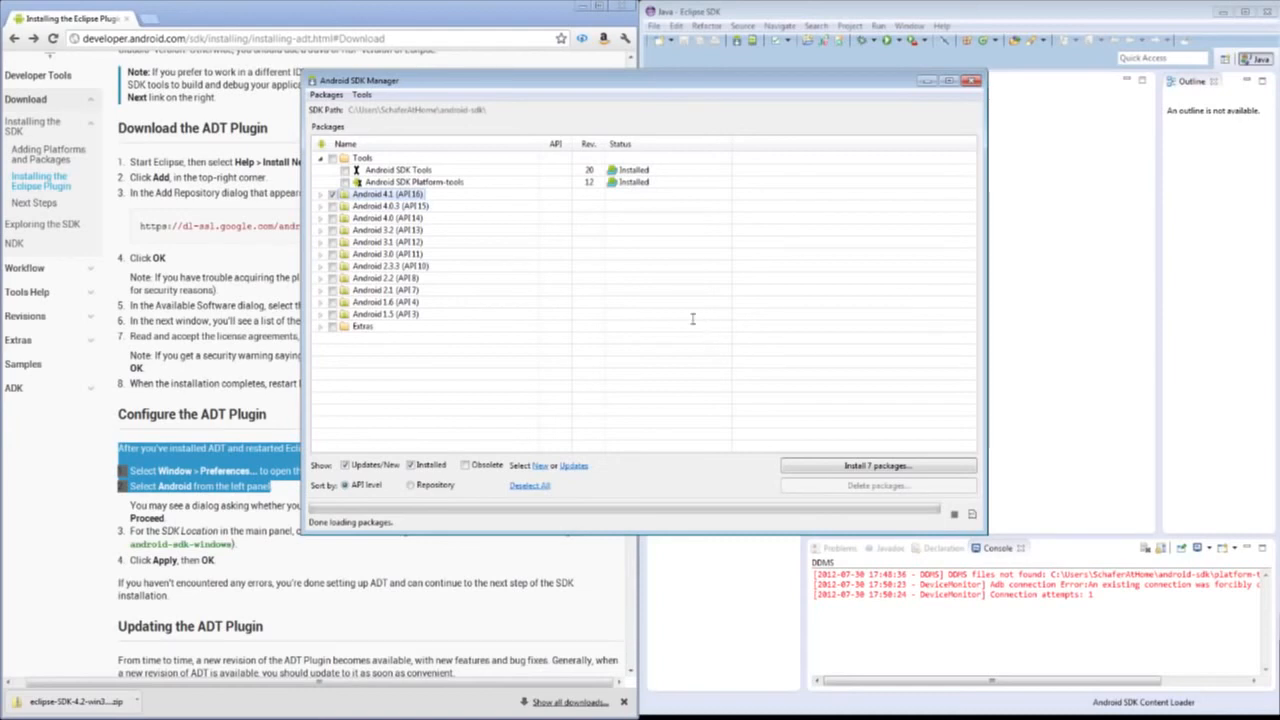
Step: Install the selected Android 4.1 packages and the Google USB Driver, accepting all licenses
click(847, 465)
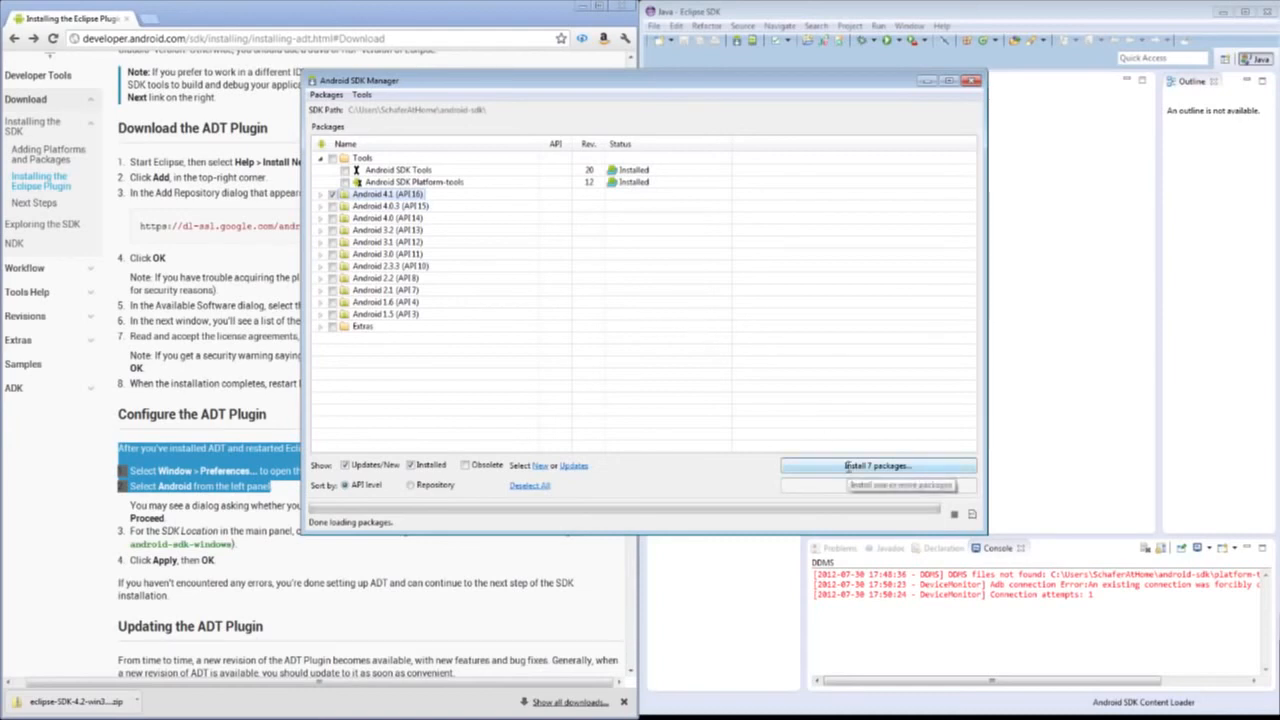
click(831, 312)
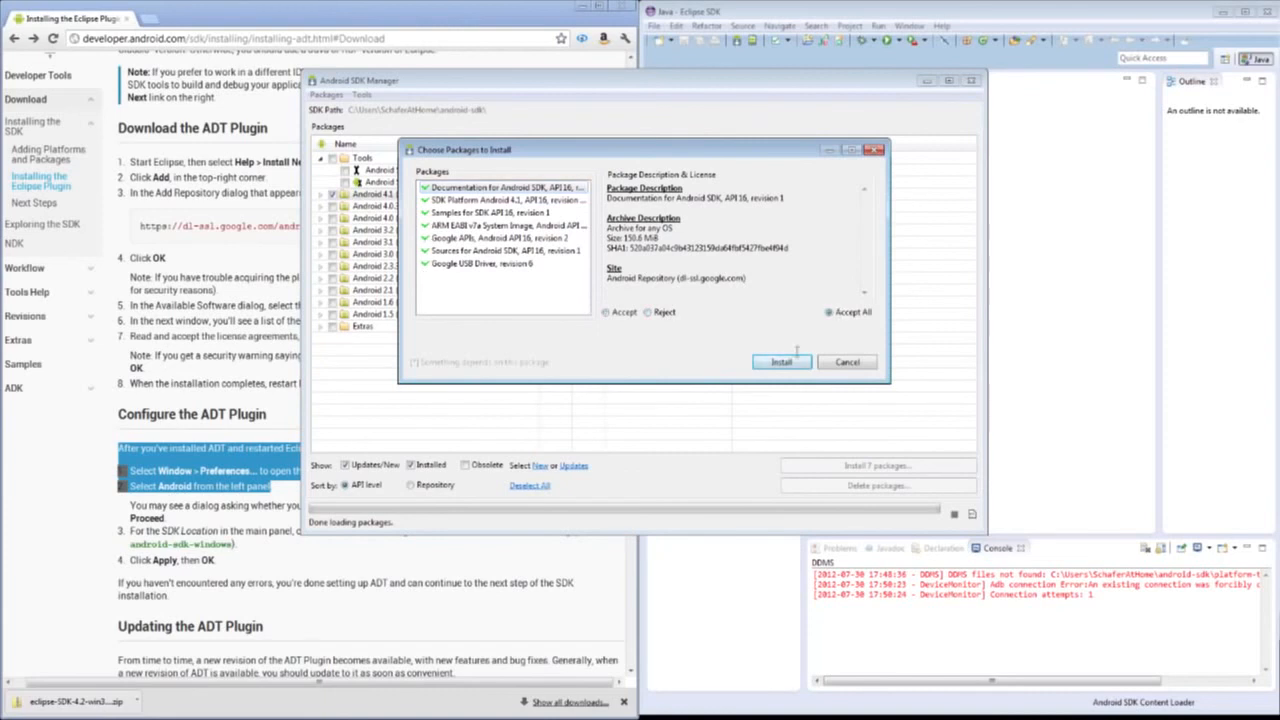
click(780, 362)
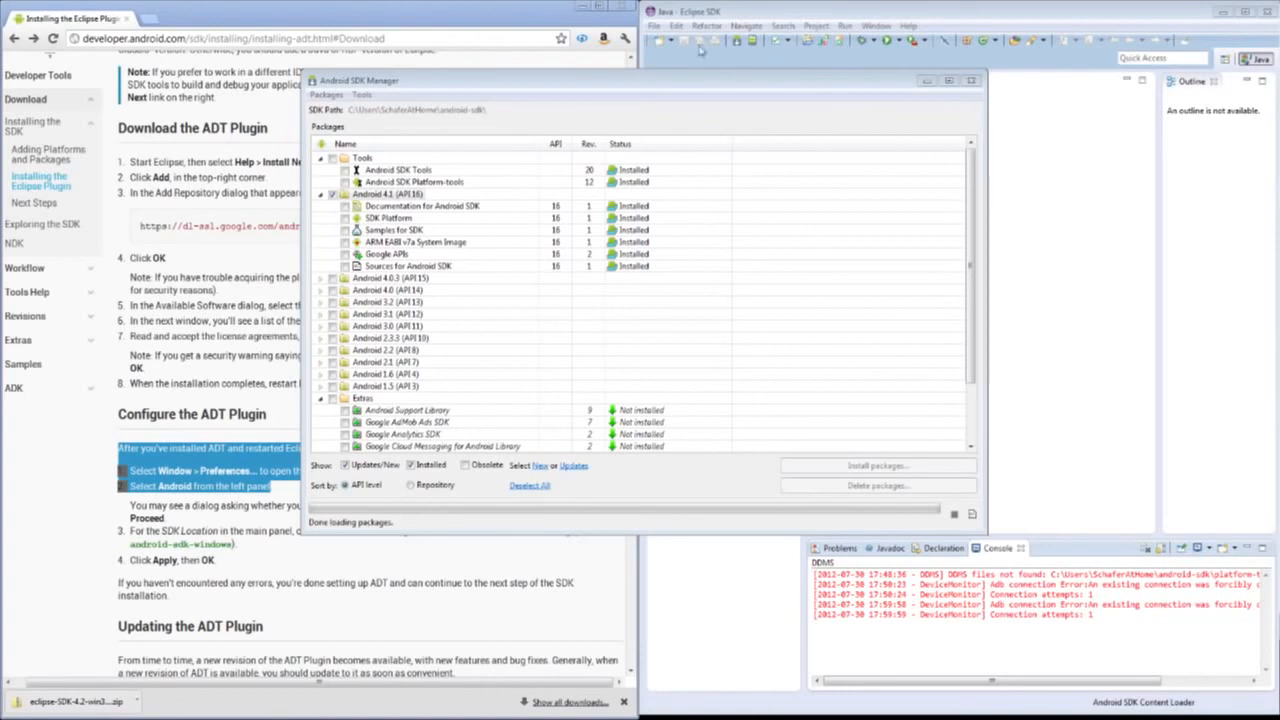
Step: Close the Android SDK Manager and enlarge the Eclipse window to fill the screen
click(731, 73)
drag(732, 84, 685, 81)
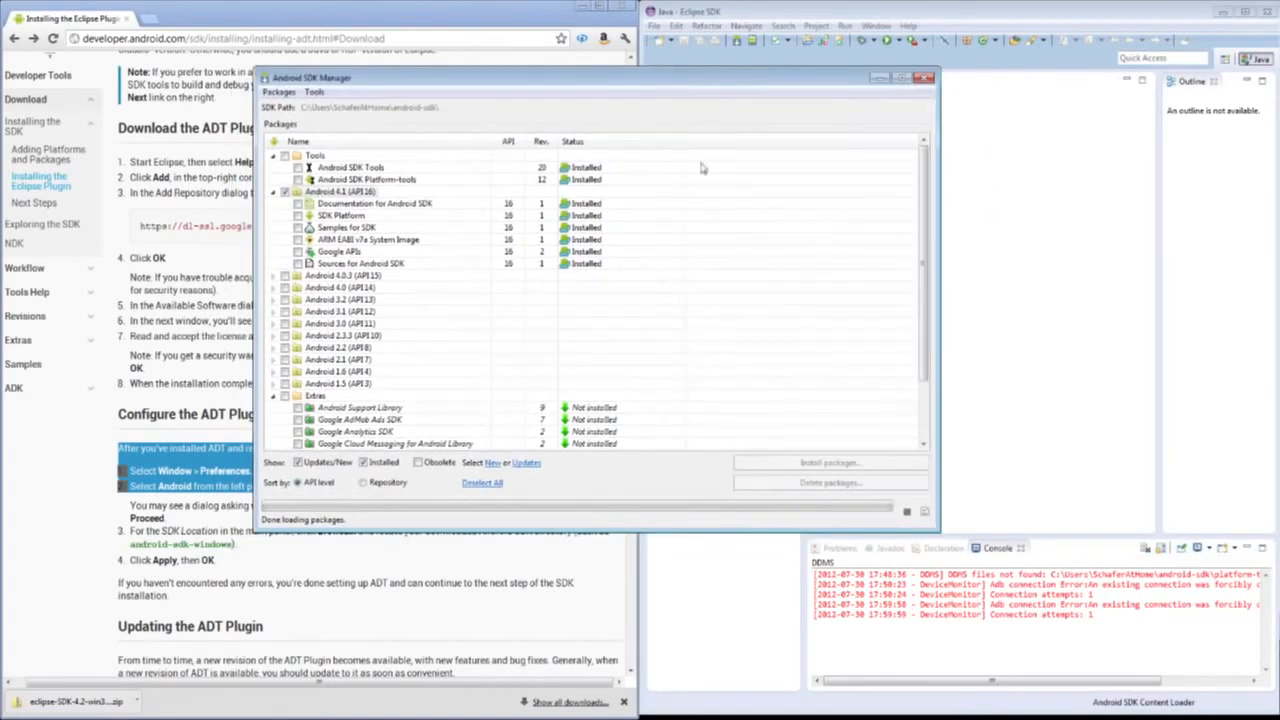
click(927, 80)
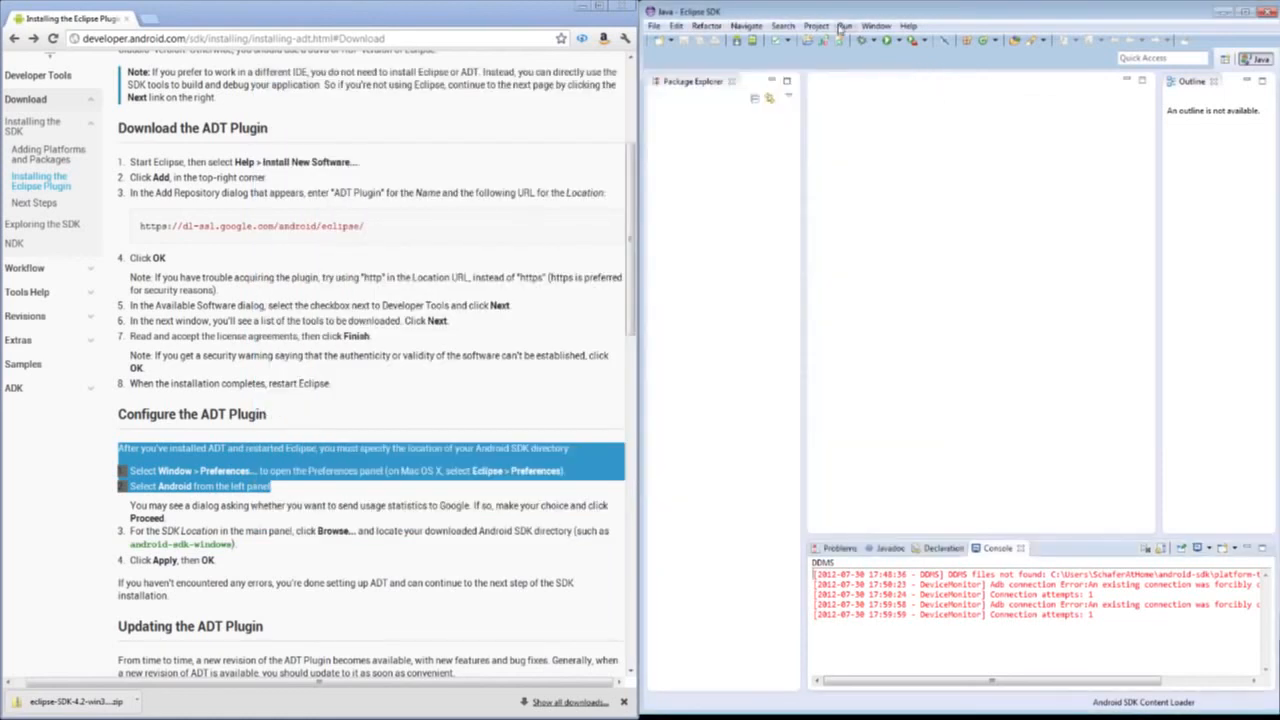
drag(834, 14, 570, 2)
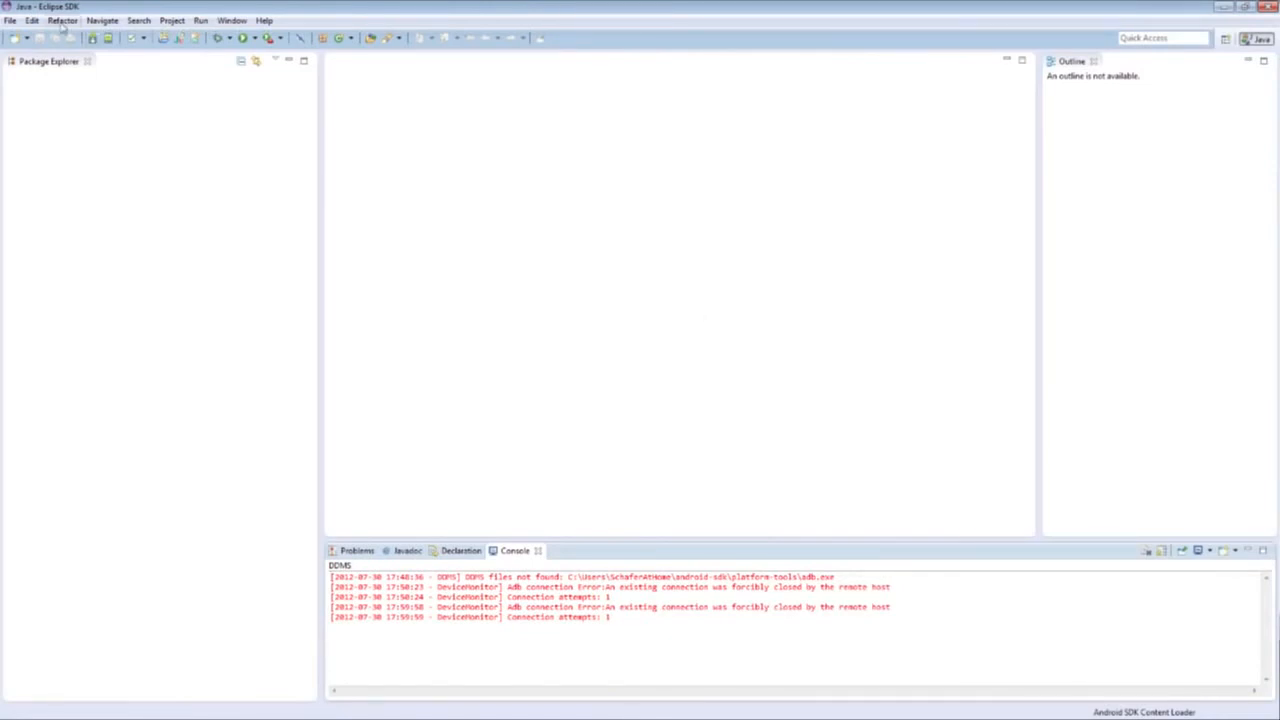
Step: Start a new project using the Android Application Project wizard
click(10, 20)
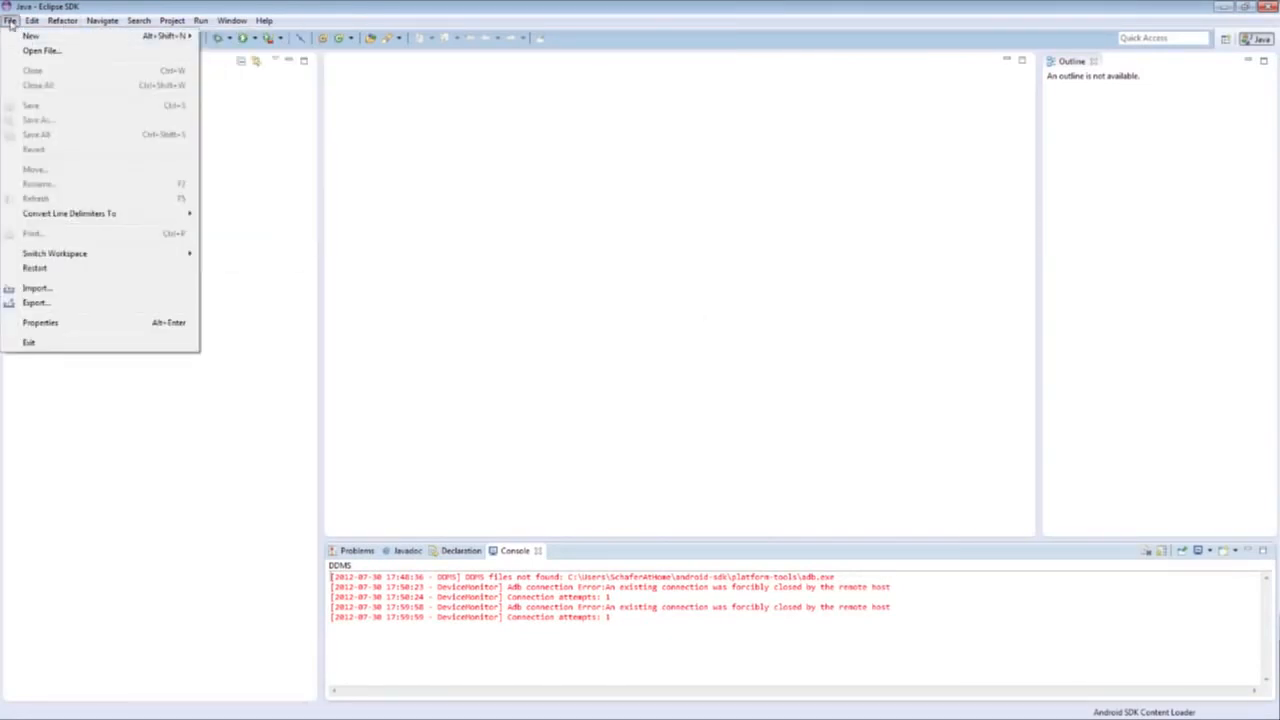
mouse_move(24, 38)
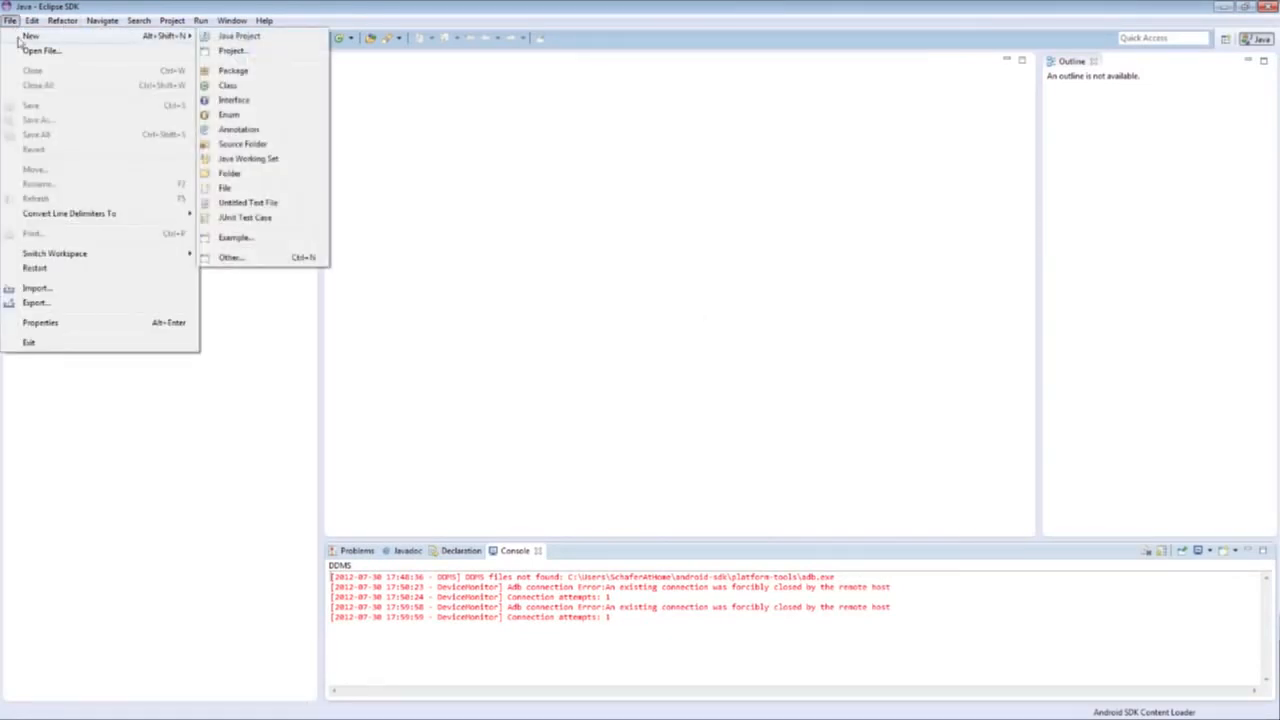
click(261, 57)
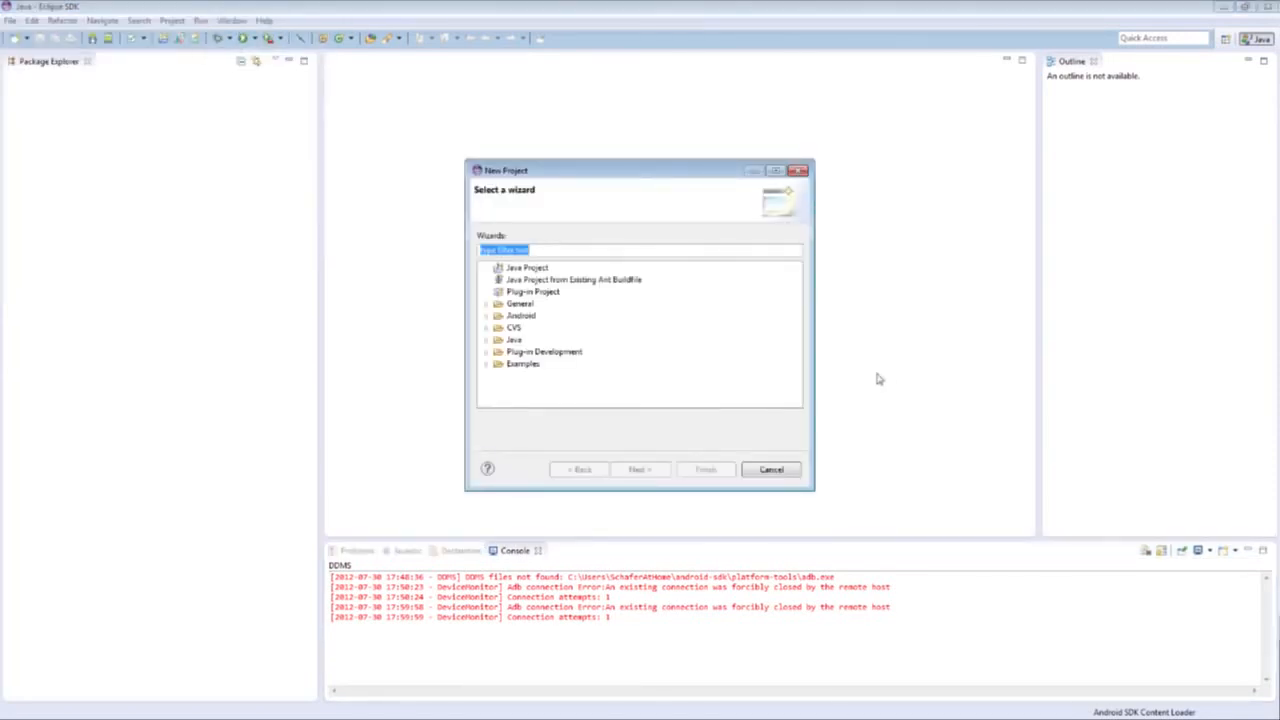
click(487, 316)
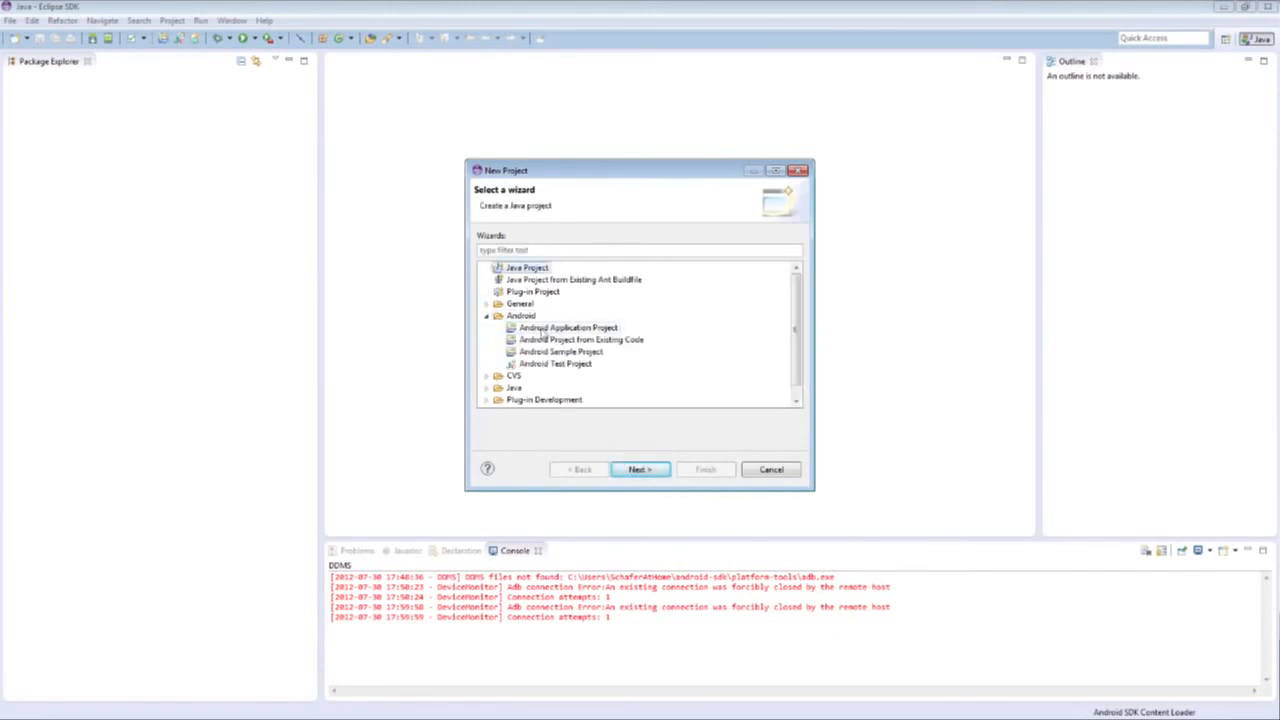
click(542, 332)
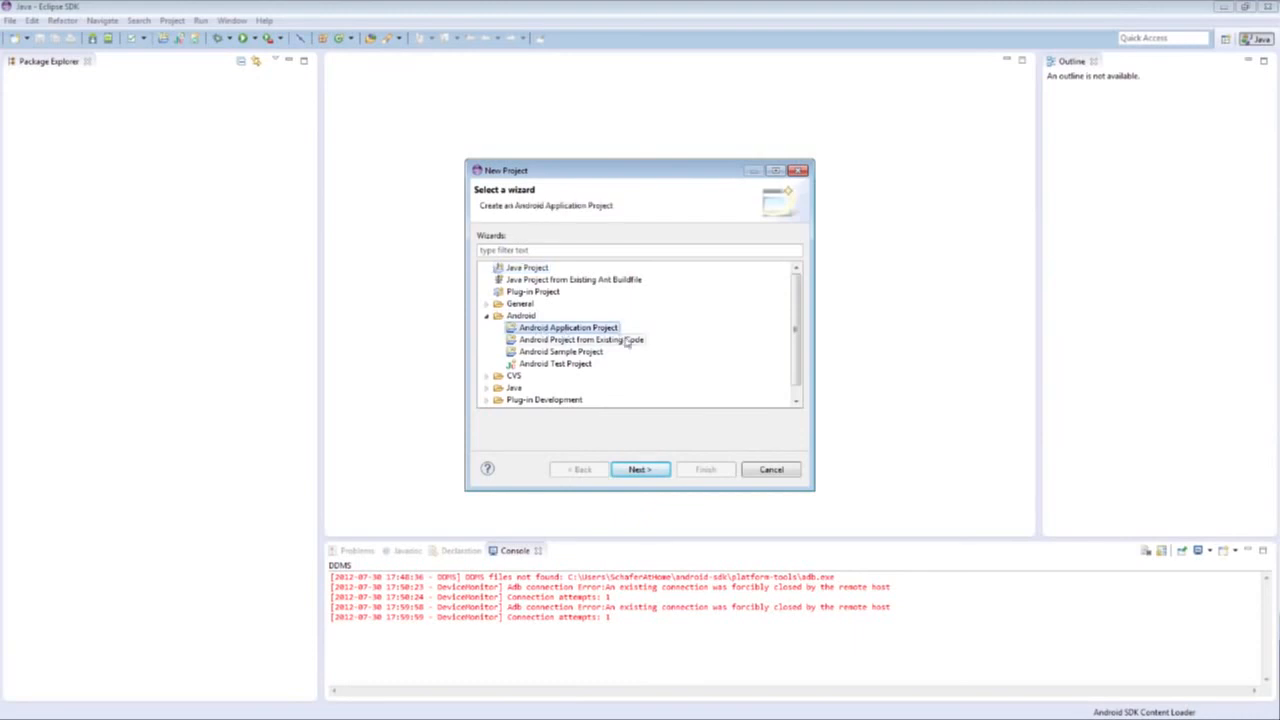
click(652, 478)
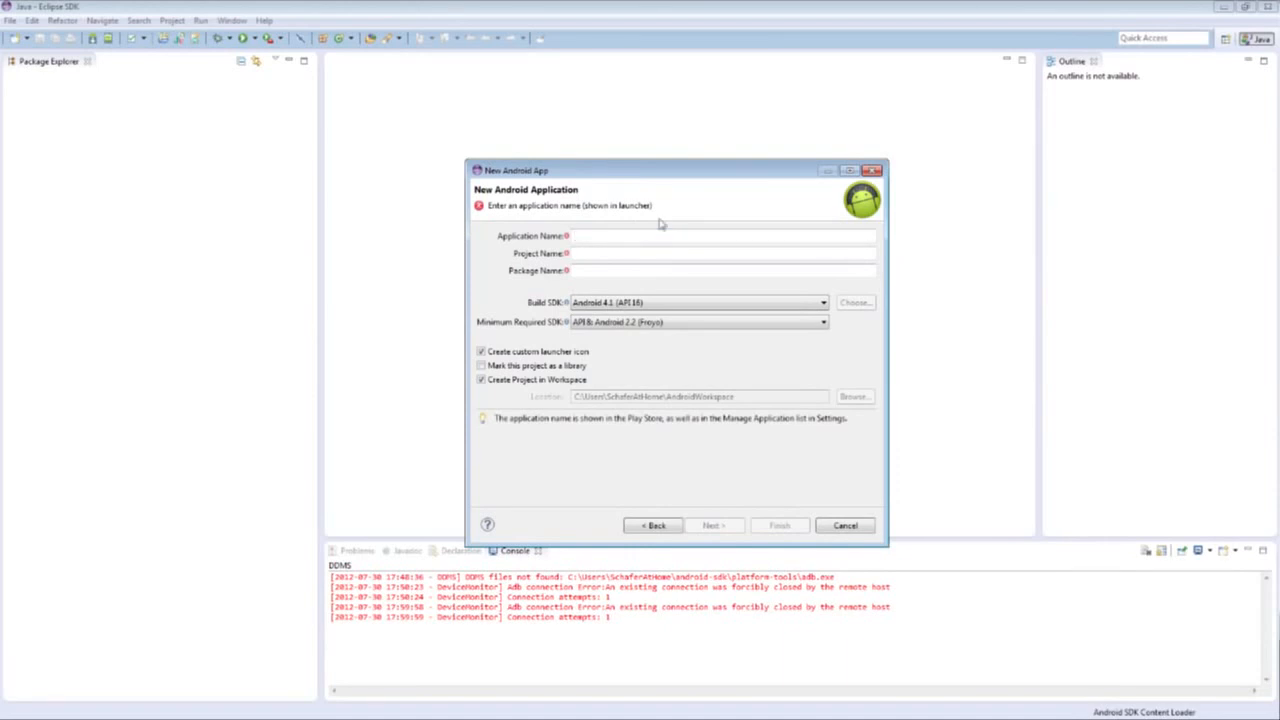
Step: Name the application HelloWorld, keep the package com.example.helloworld and build SDK Android 4.1 (API 16), and continue to the launcher icon settings
text(HelloWorld)
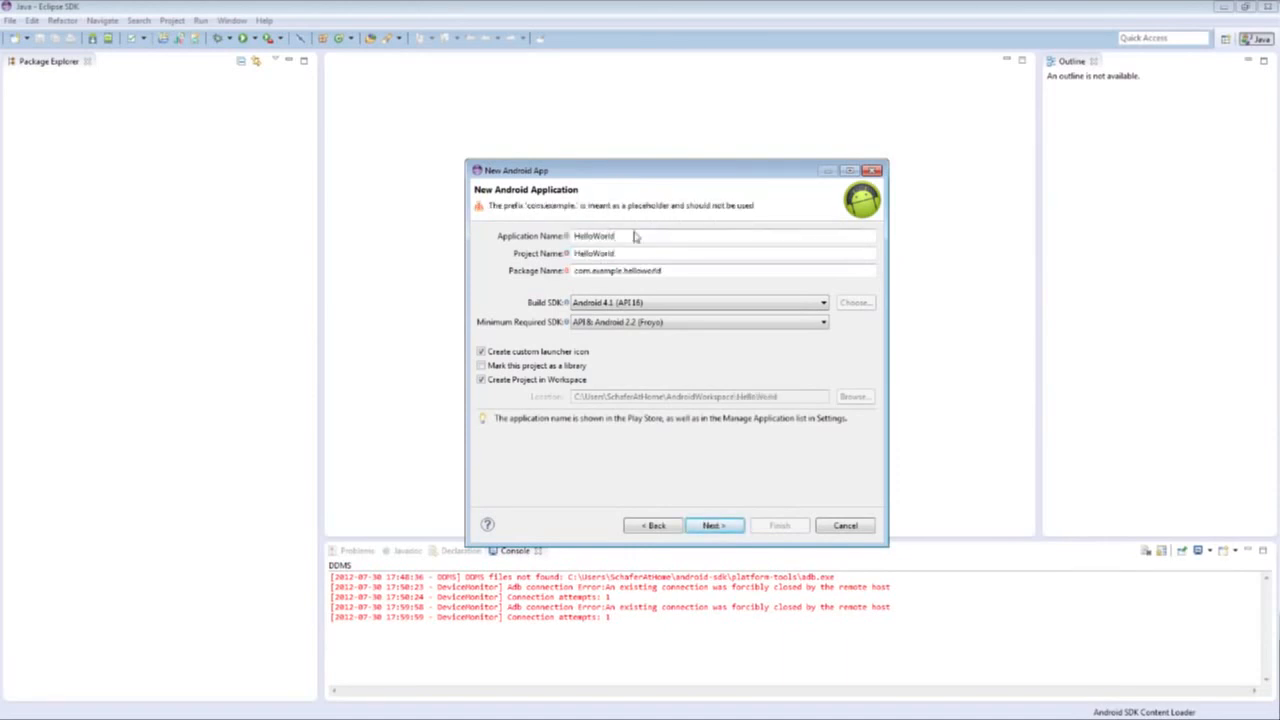
click(702, 273)
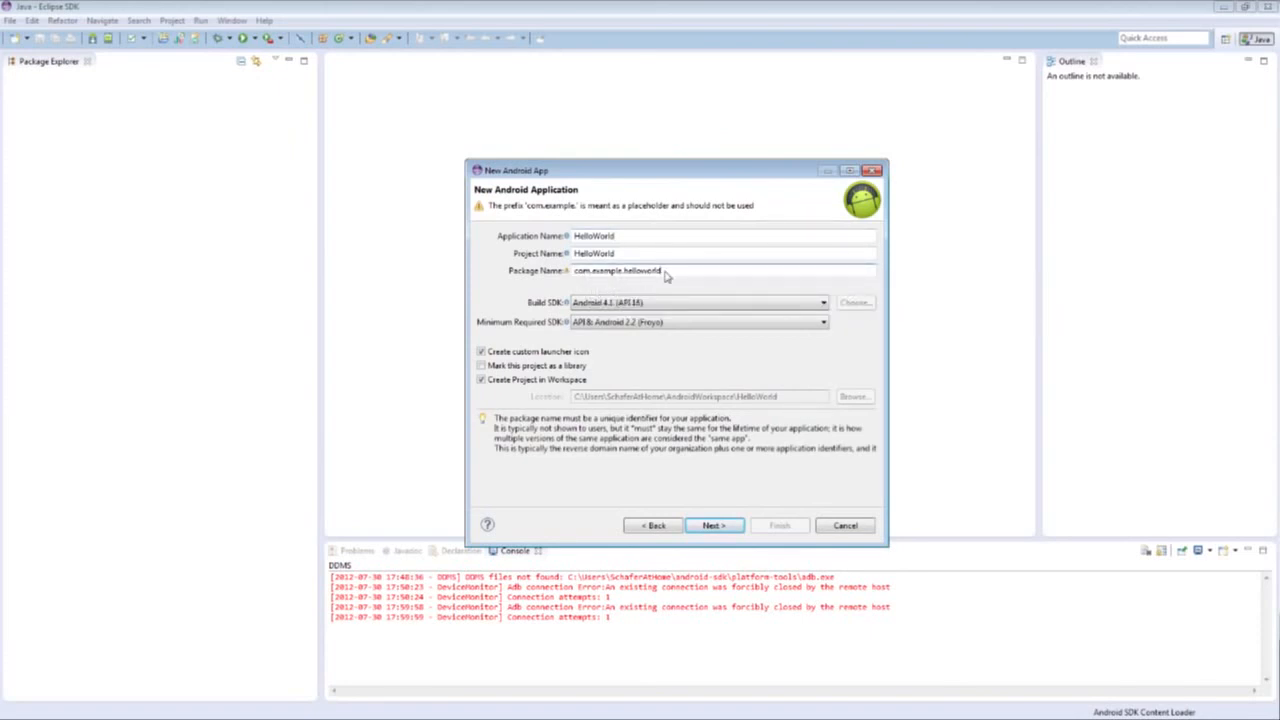
click(755, 306)
click(755, 313)
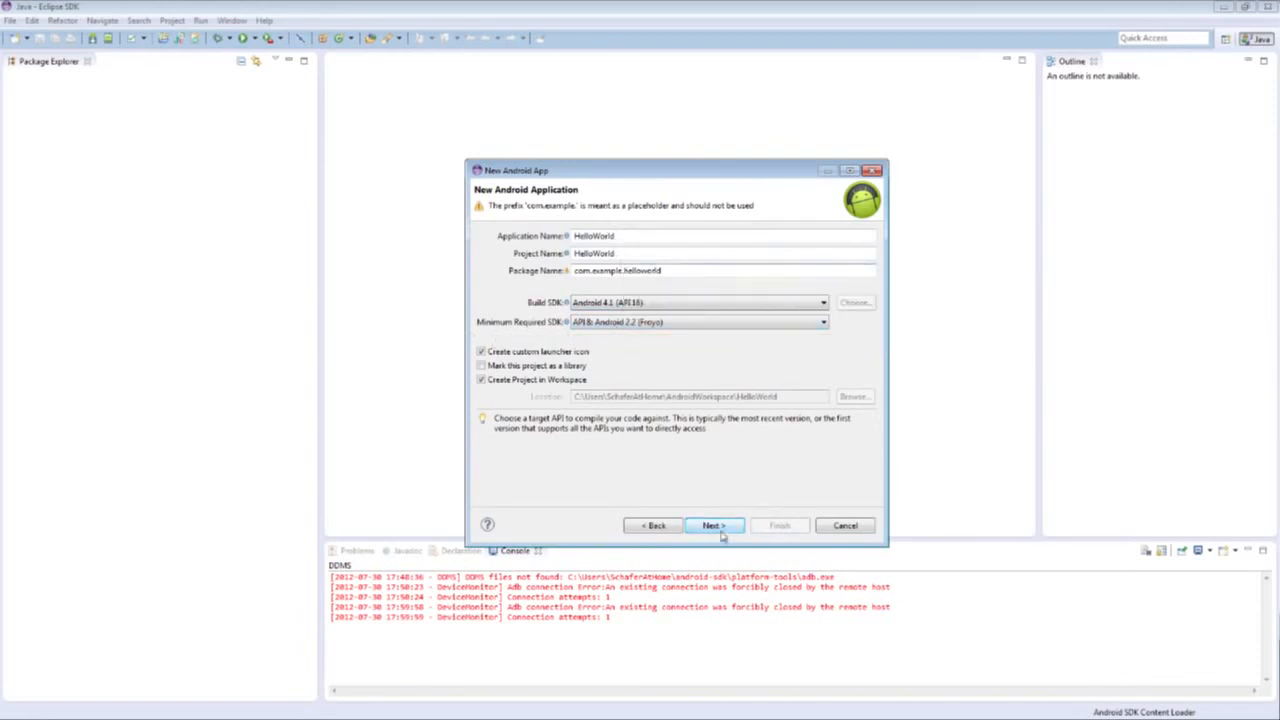
click(719, 528)
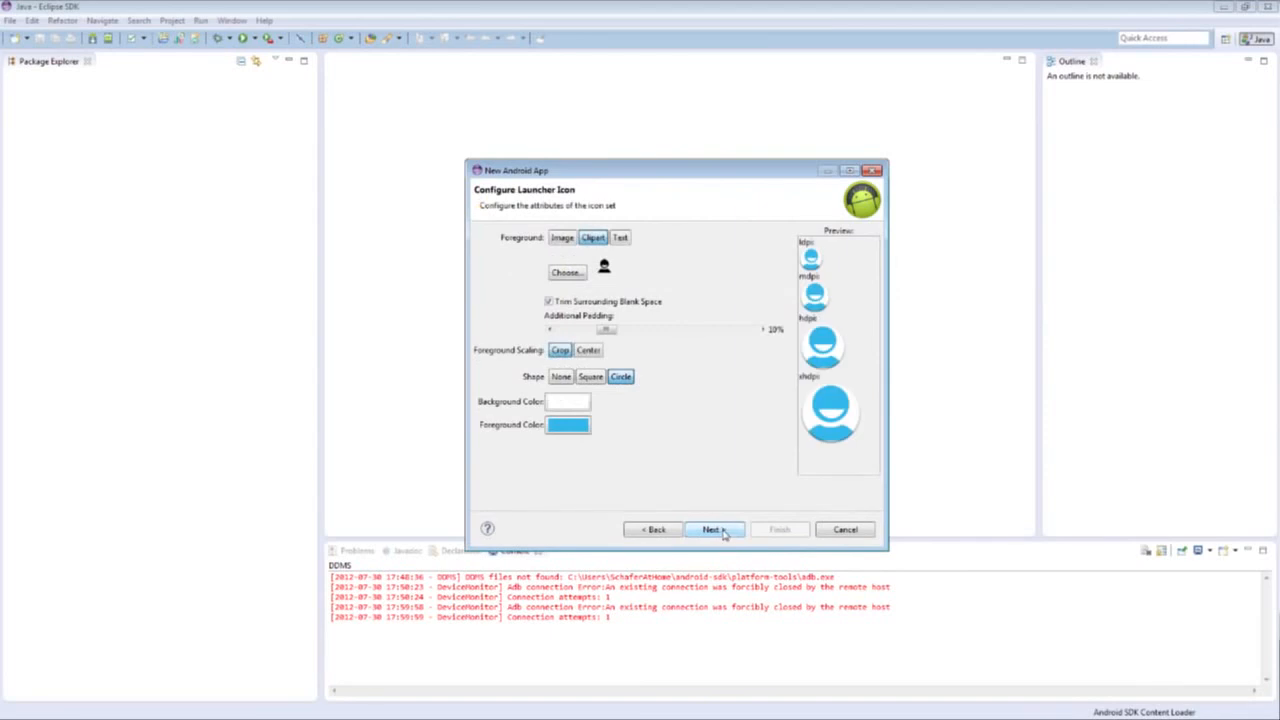
Step: Accept the default launcher icon and a BlankActivity named MainActivity with the layout activity_main
click(726, 535)
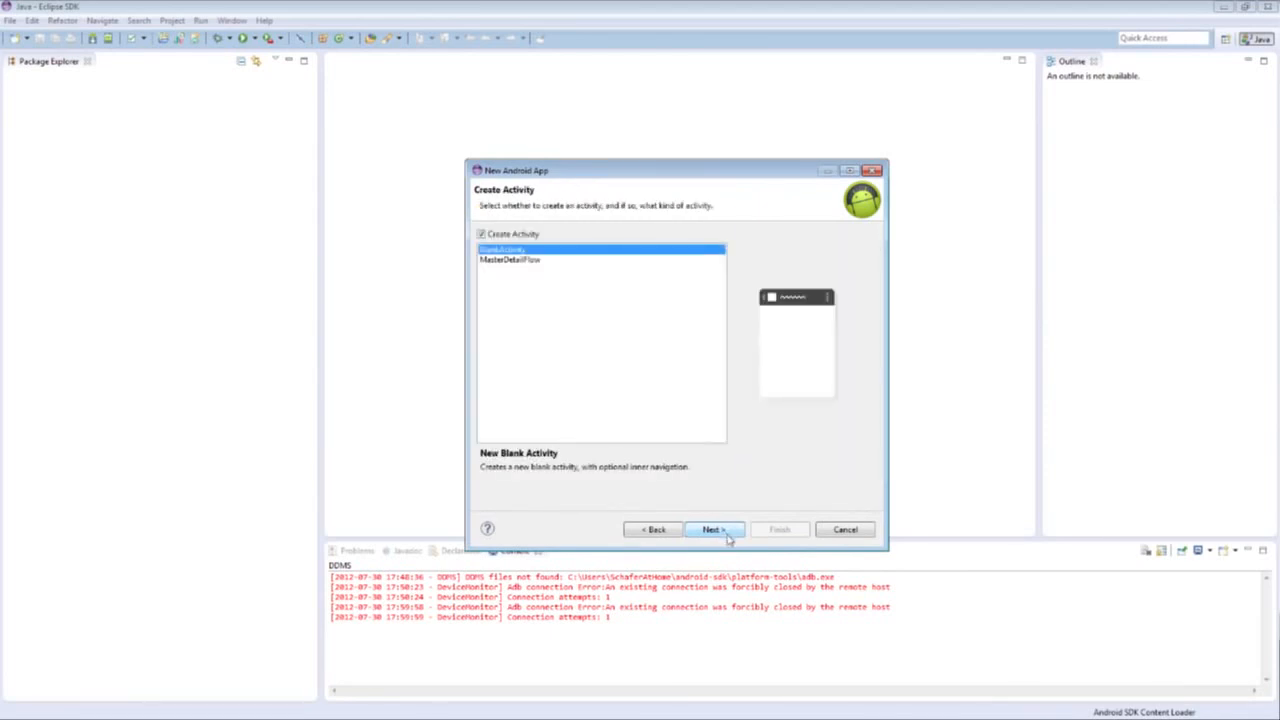
click(728, 536)
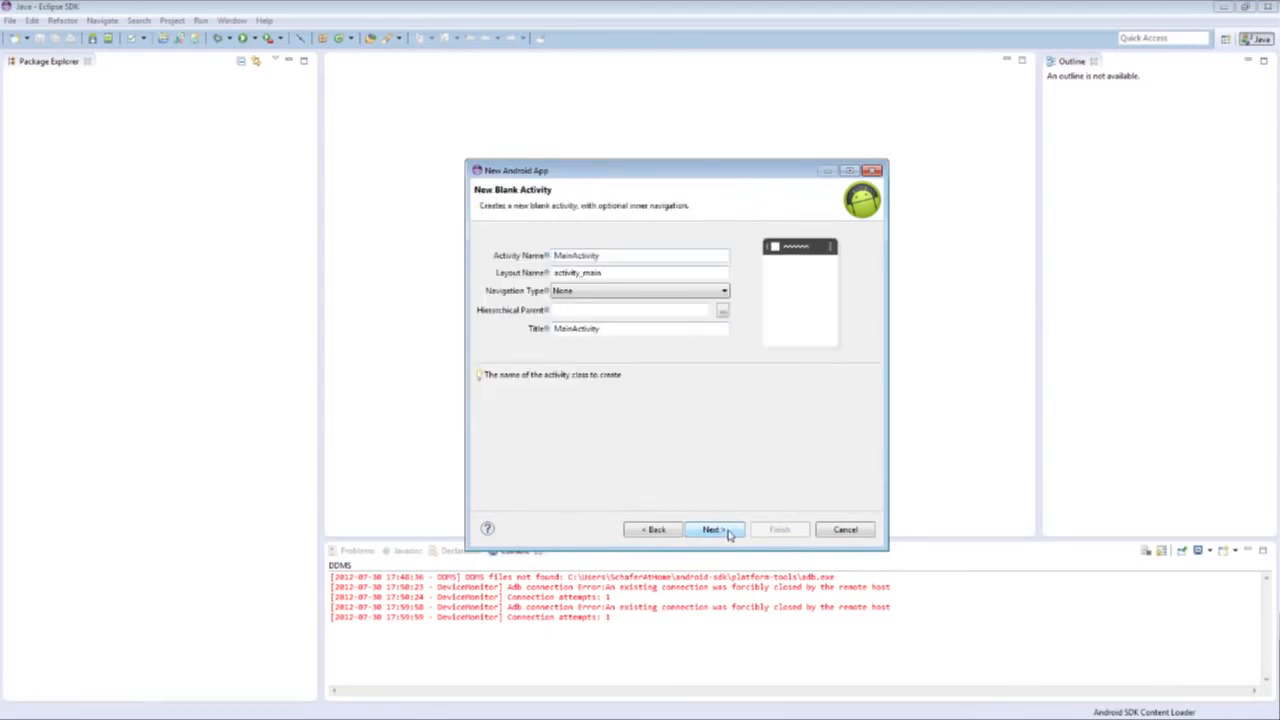
click(728, 535)
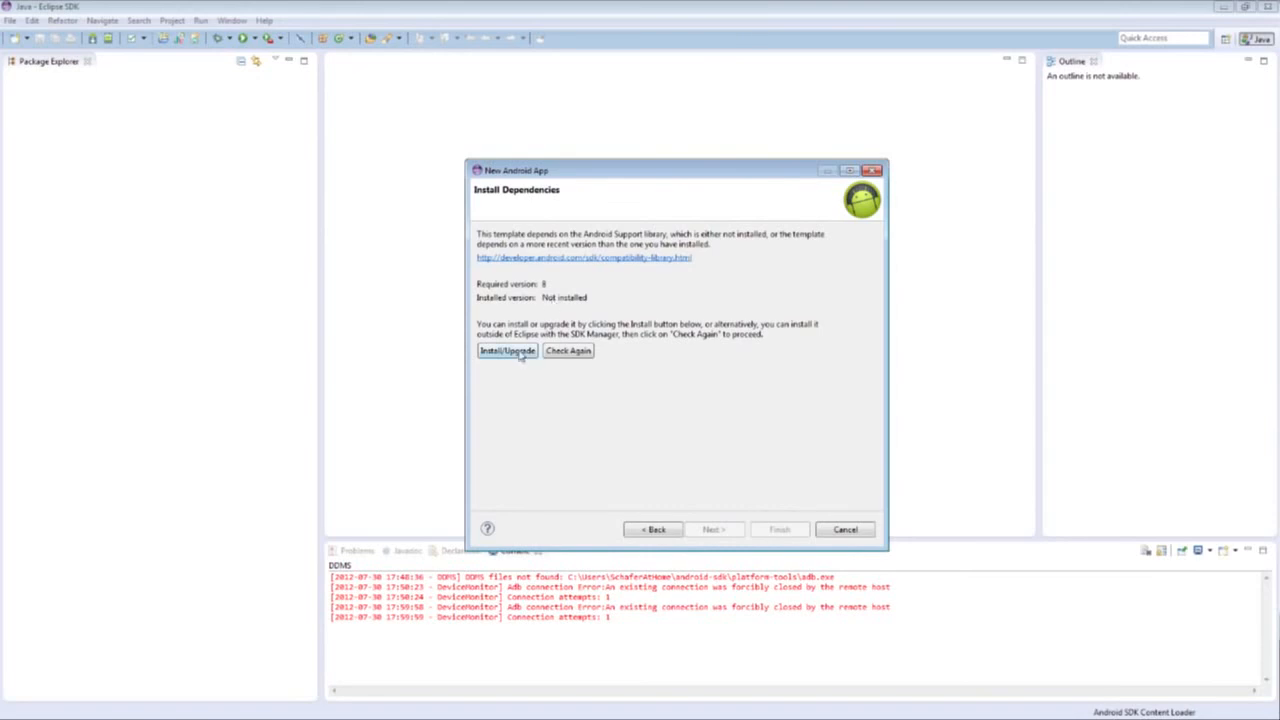
Step: Install the required Android Support Library, revision 9, with its license accepted, and finish creating the HelloWorld project
click(519, 356)
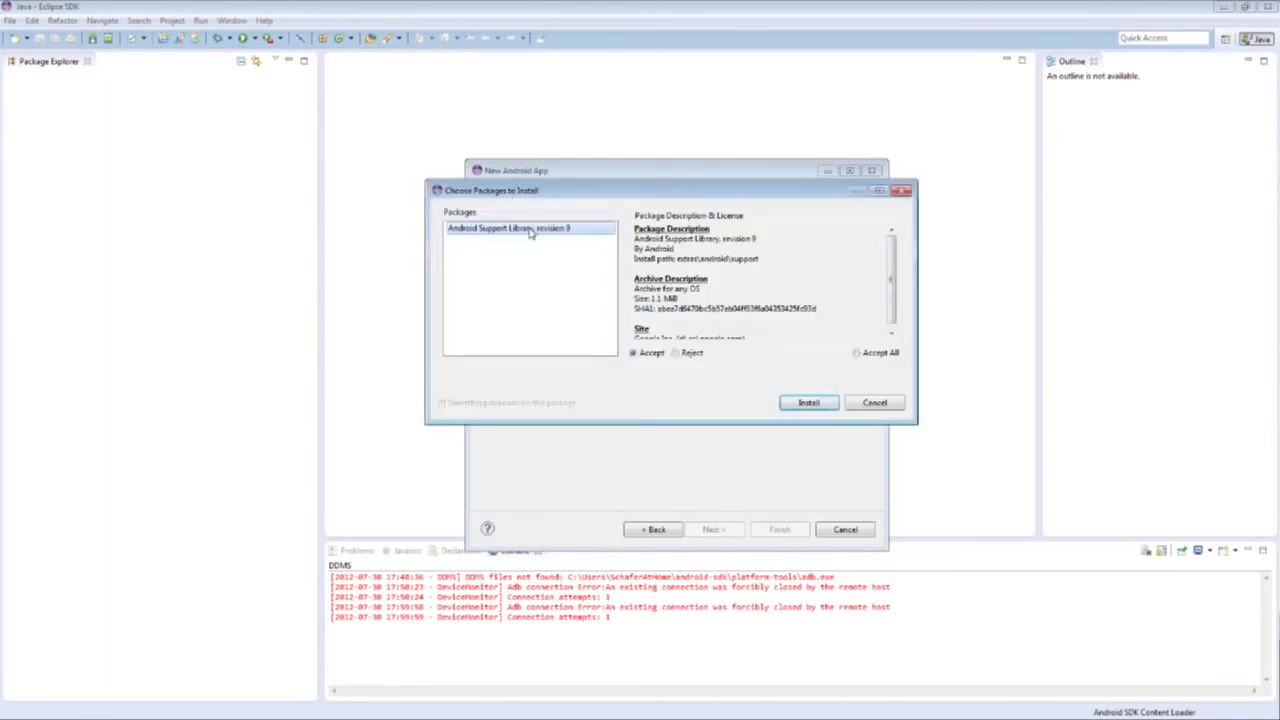
click(884, 354)
click(826, 405)
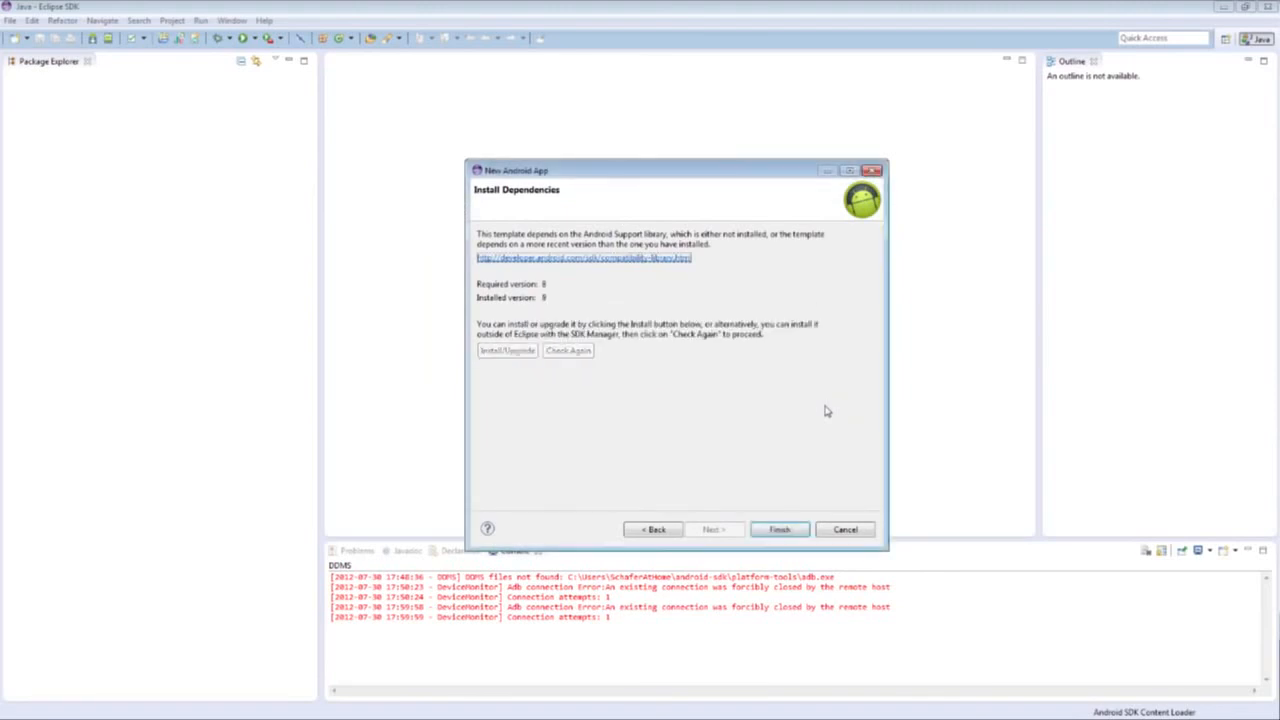
click(780, 531)
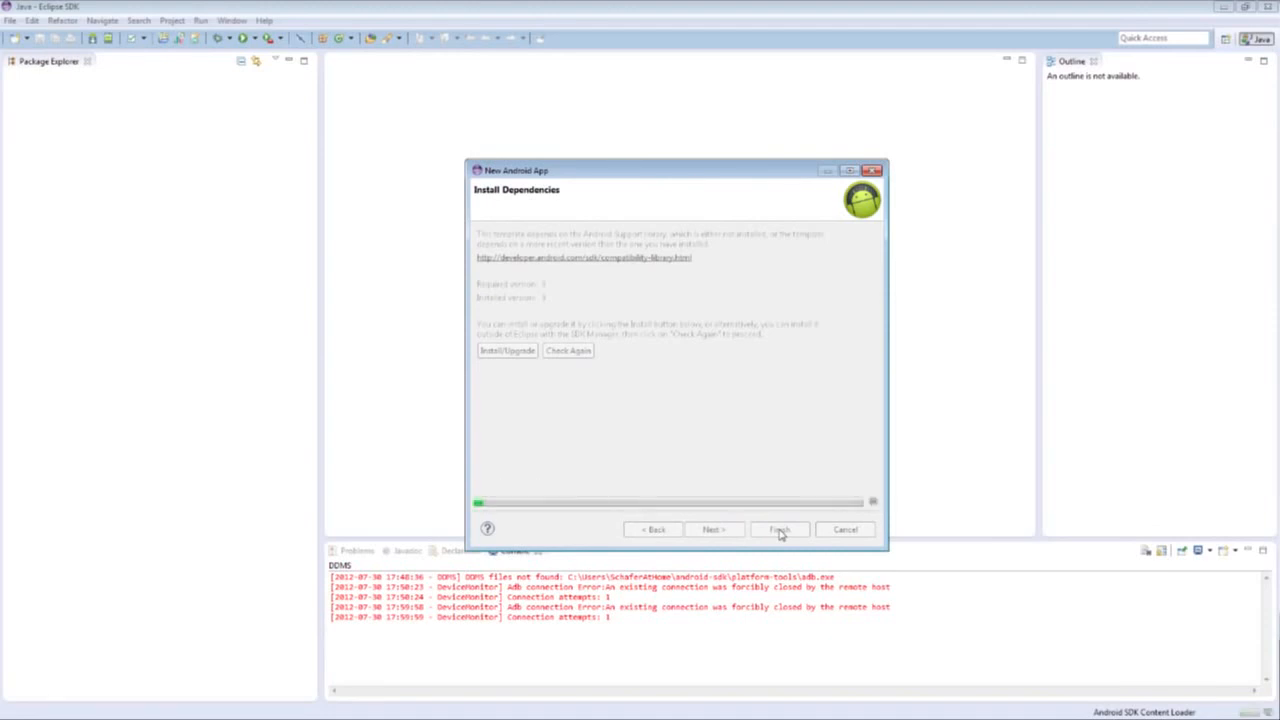